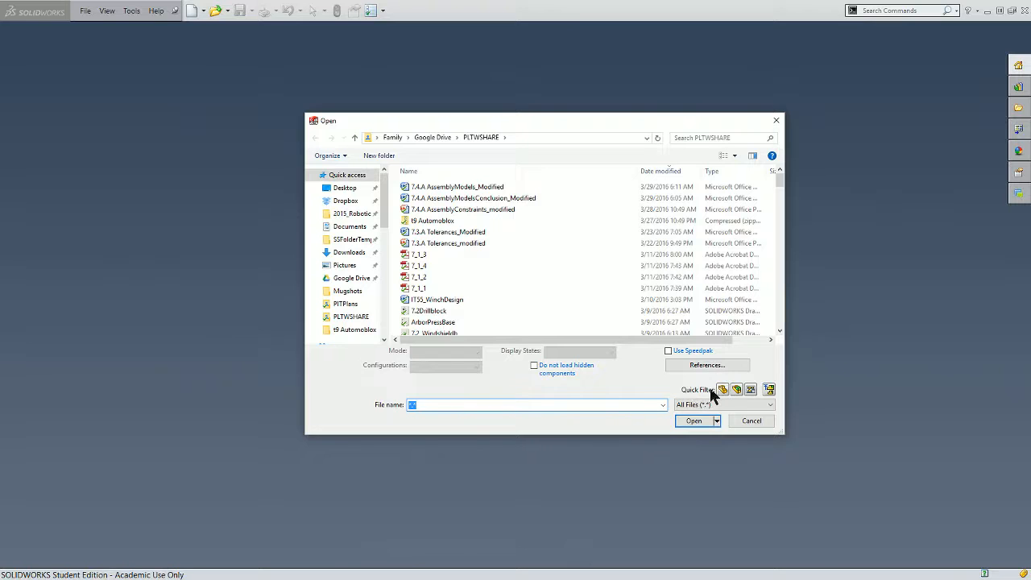
- Filter the Open dialog's file list to show only part files
click(722, 390)
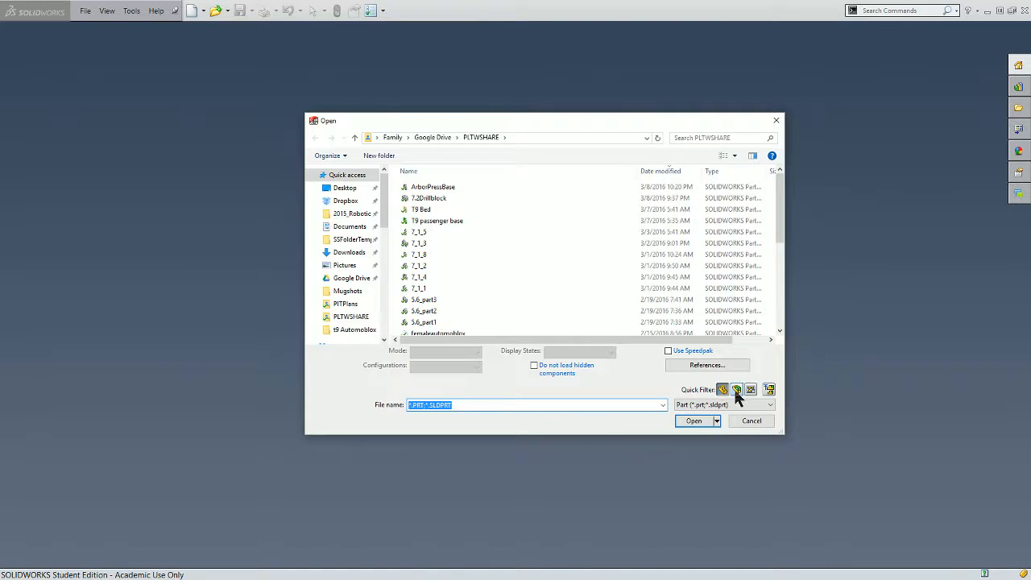
click(735, 391)
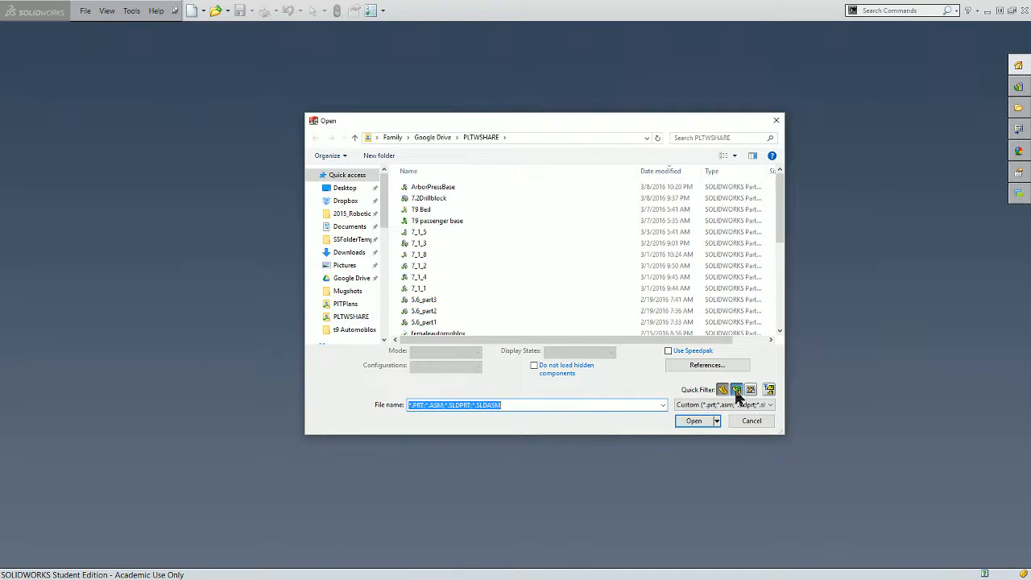
click(749, 391)
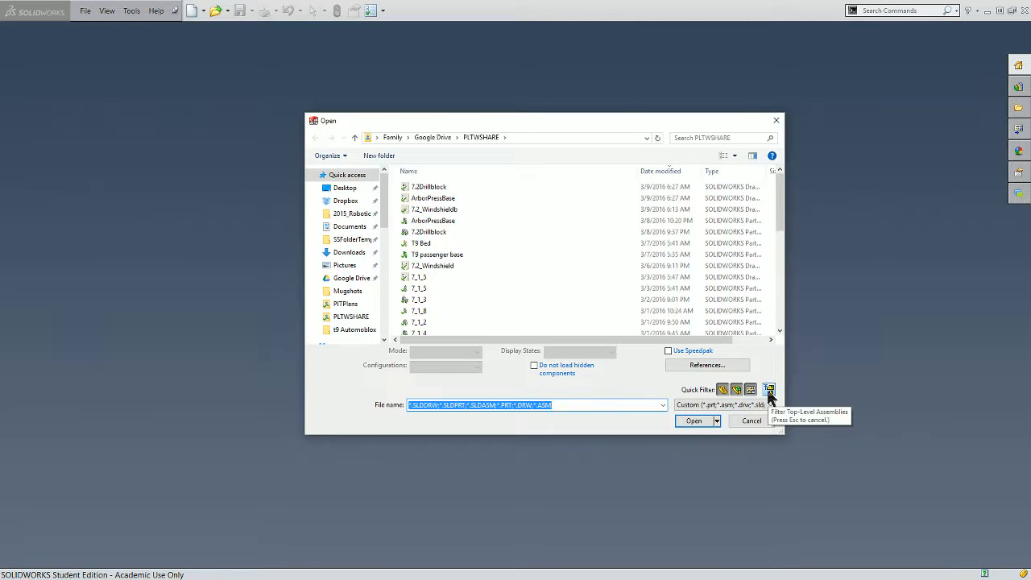
click(768, 391)
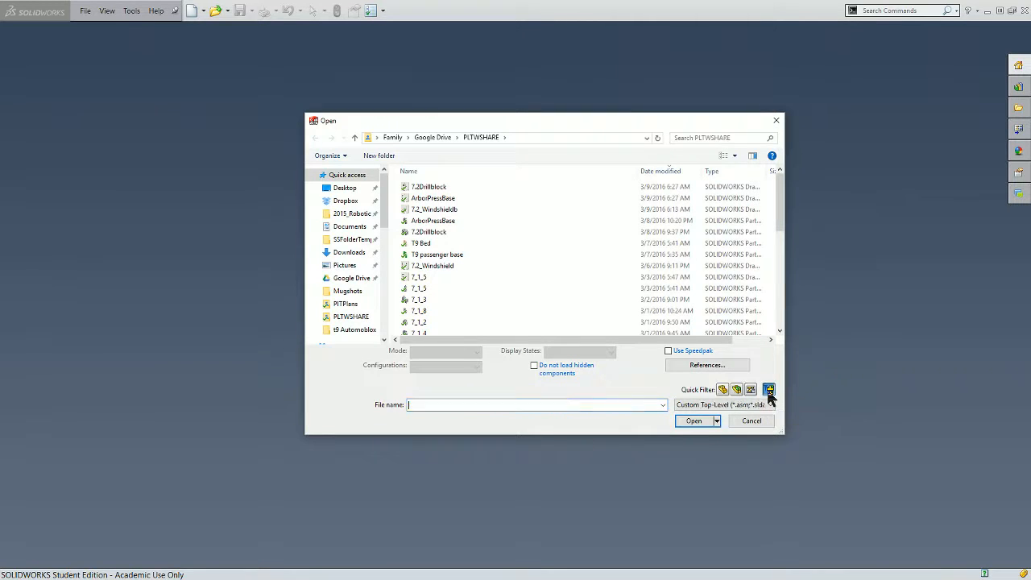
click(722, 390)
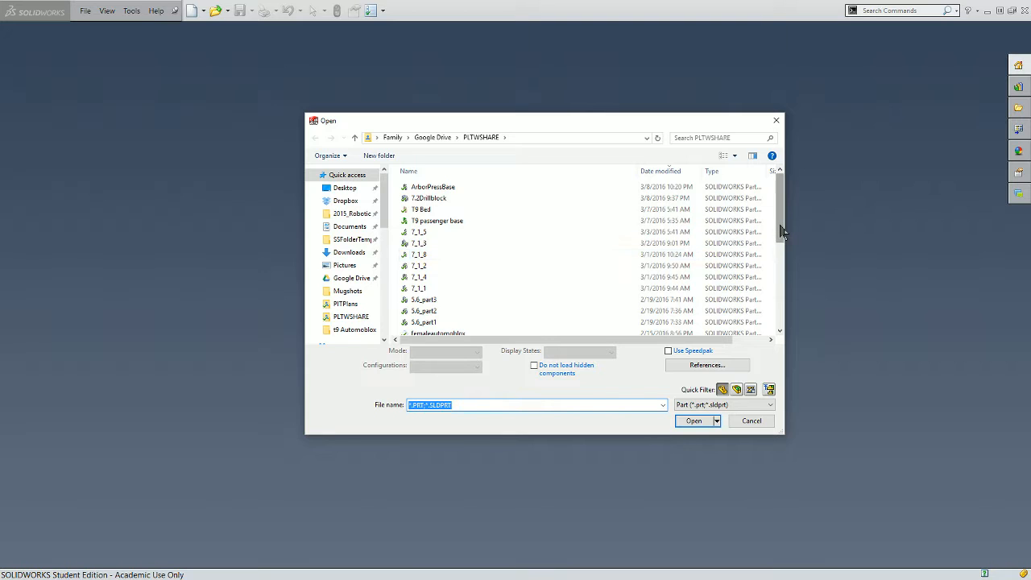
- Open the t9 axle part from the t9 Automoblox folder on the Desktop
drag(779, 235, 771, 319)
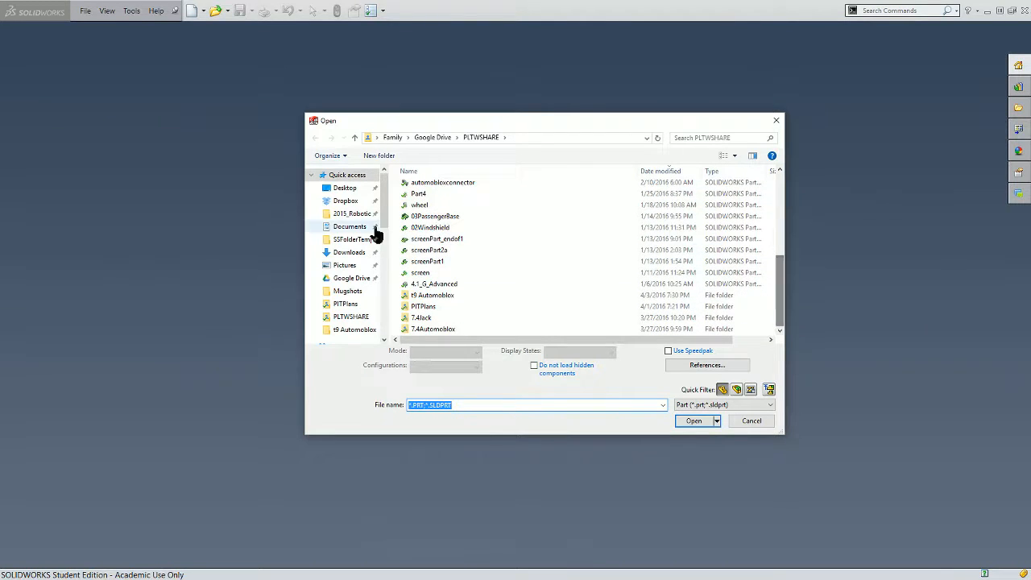
click(348, 190)
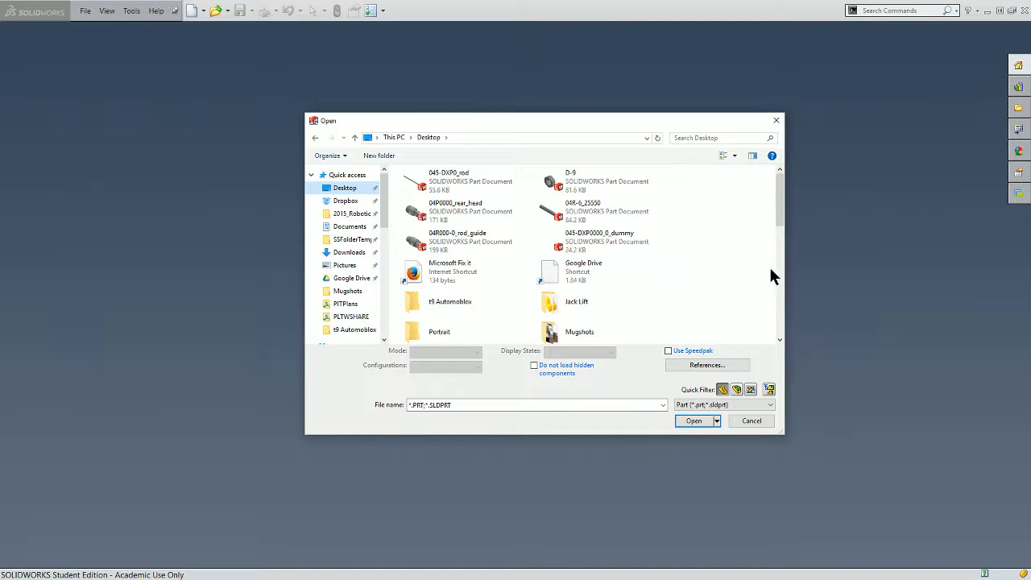
drag(774, 215, 755, 232)
double_click(431, 233)
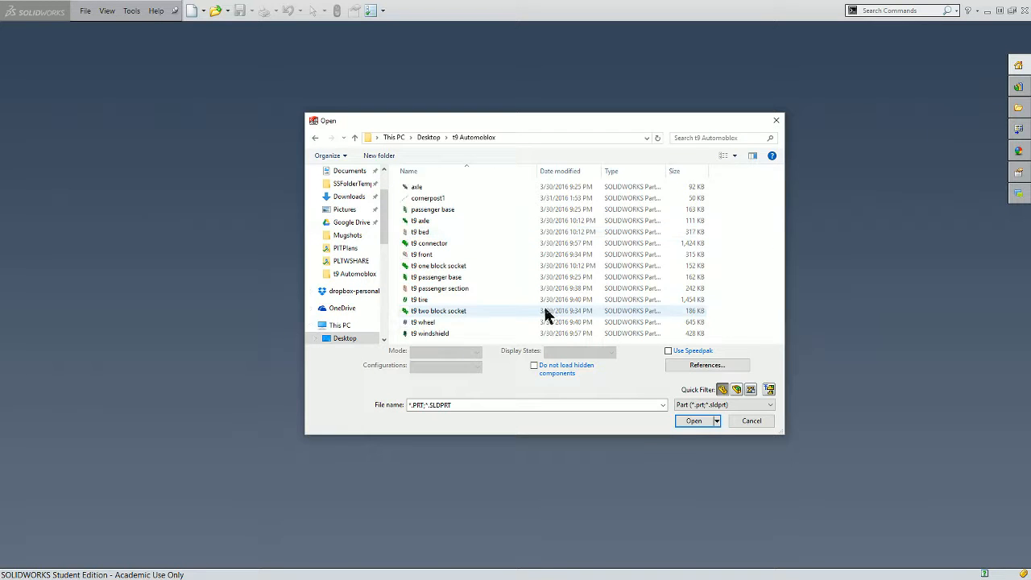
click(428, 219)
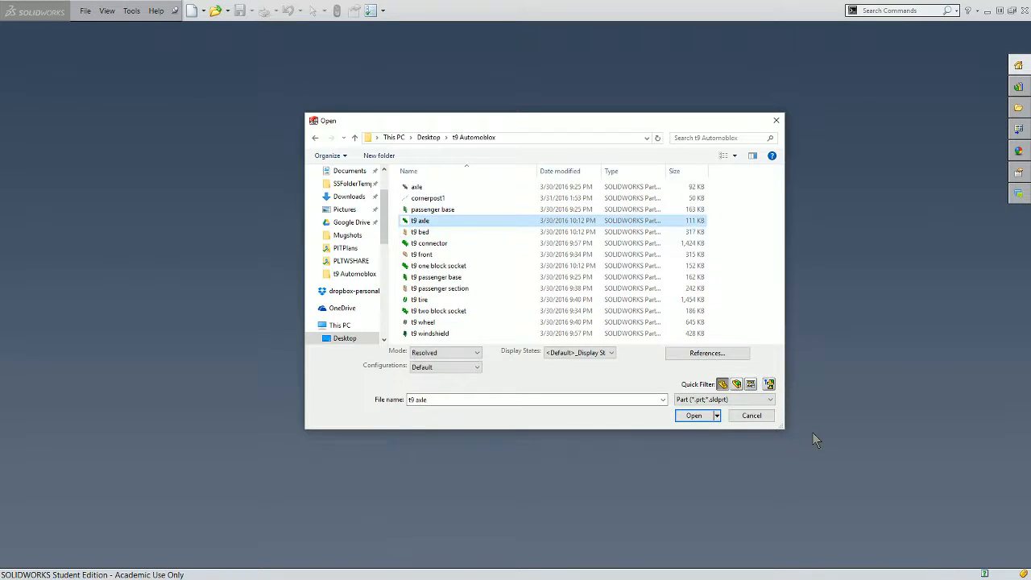
click(701, 417)
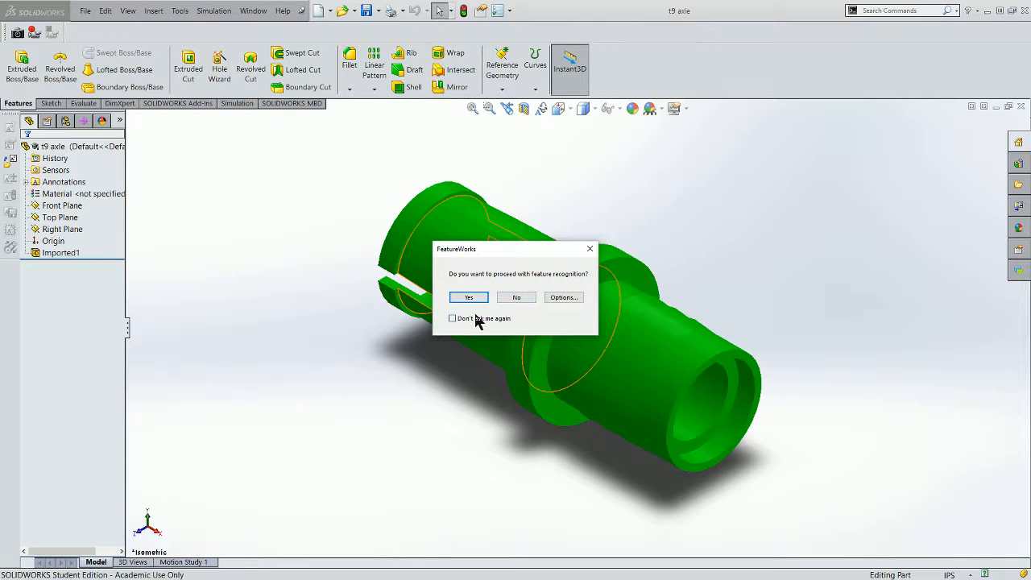
- Decline feature recognition for the imported axle part
click(516, 298)
middle_drag(725, 332, 412, 259)
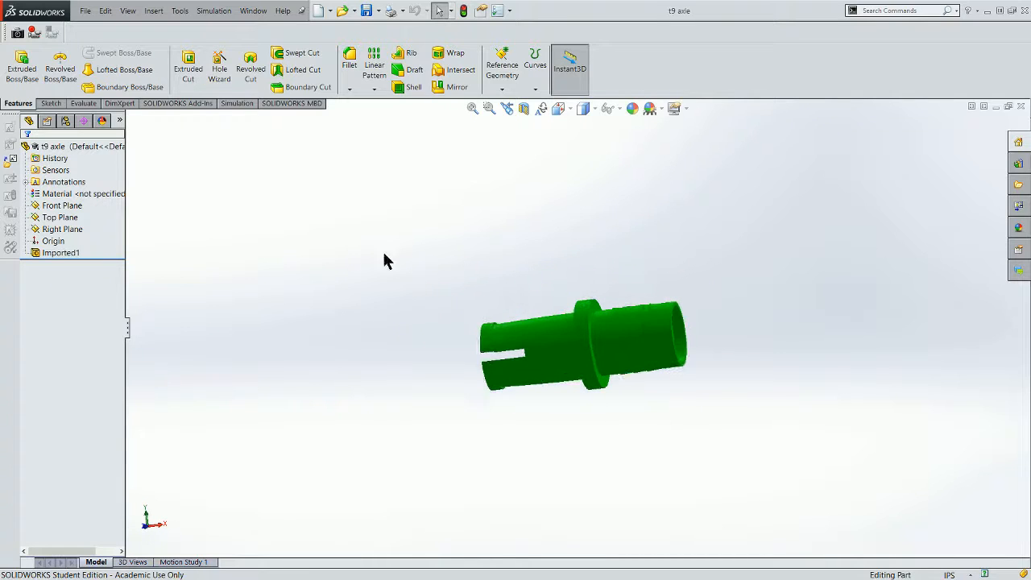
scroll(299, 239, up, 1)
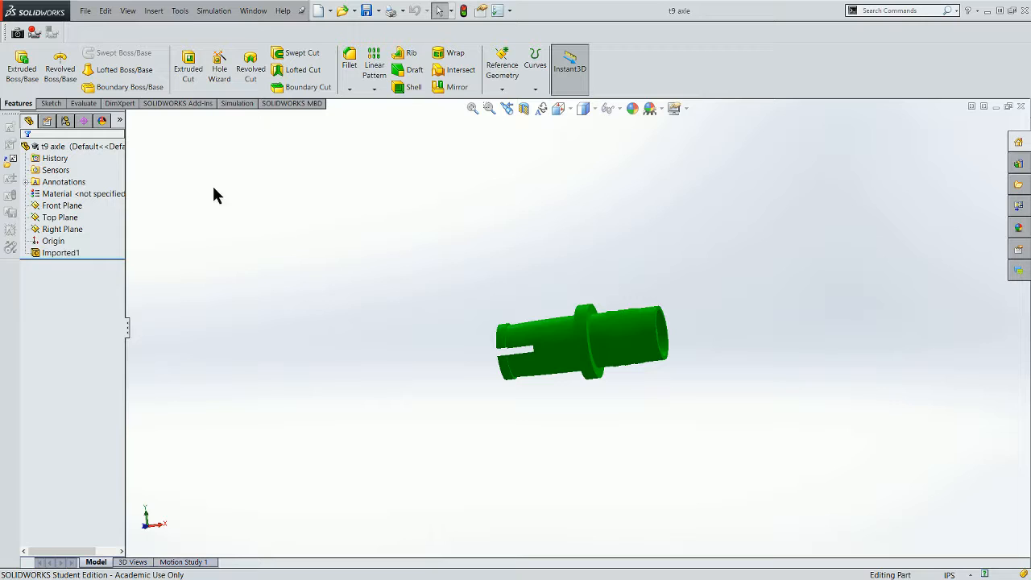
- Make a new drawing from the part without opening the existing drawing of the same name
click(86, 12)
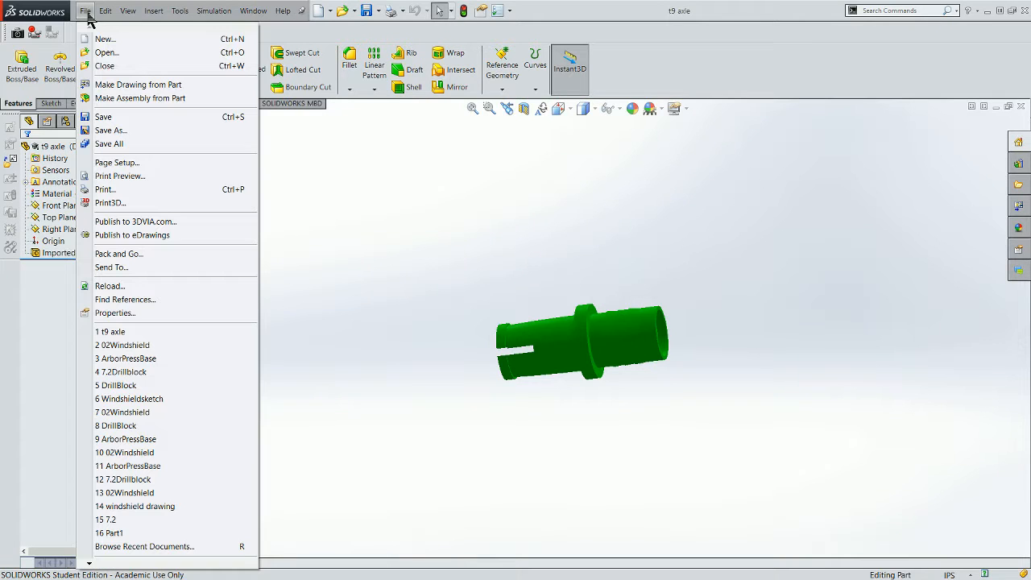
click(121, 86)
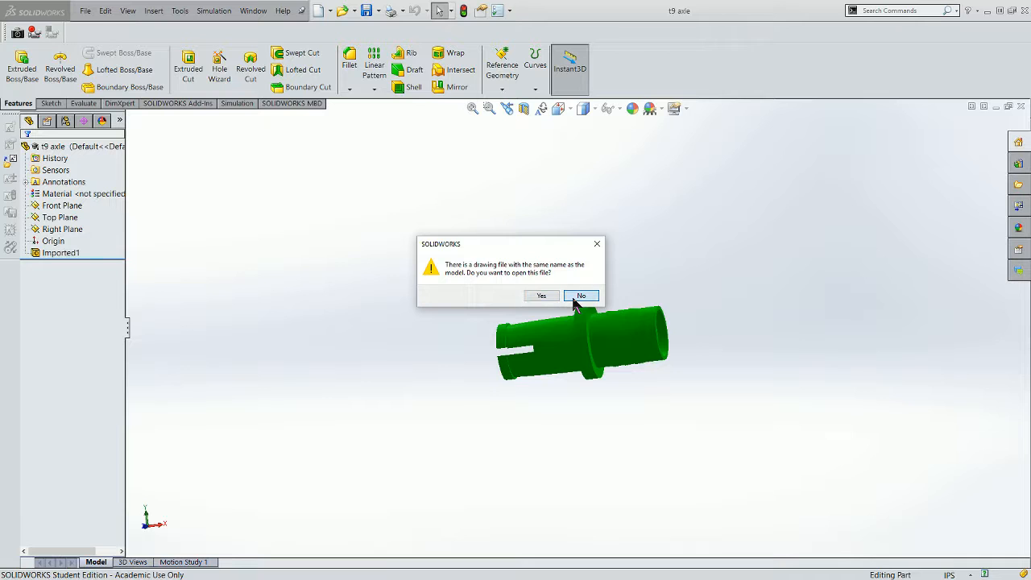
click(574, 297)
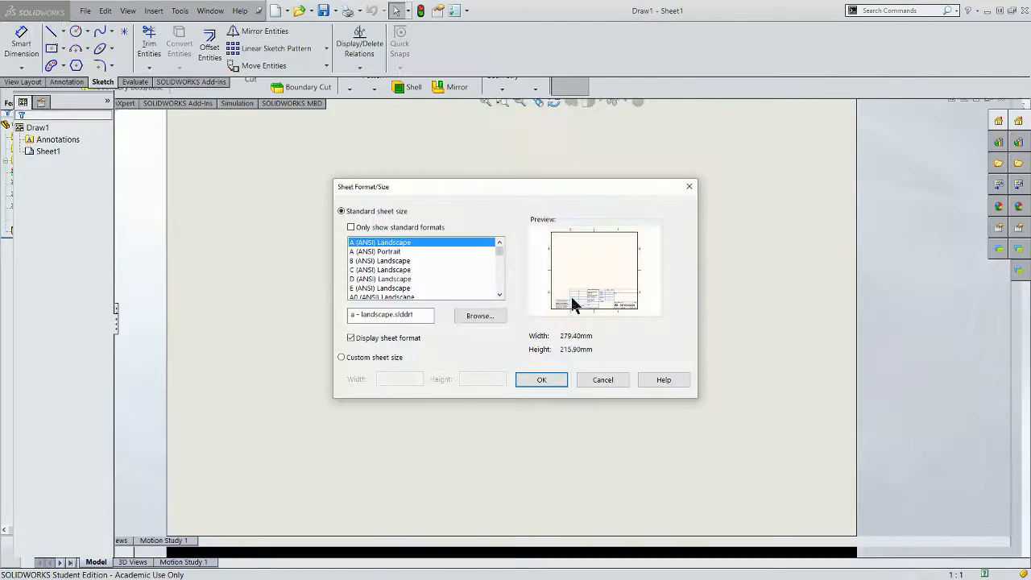
- Set the sheet format to a - IED_landscape.slddrt from the IED 41\IED Templates folder
click(480, 315)
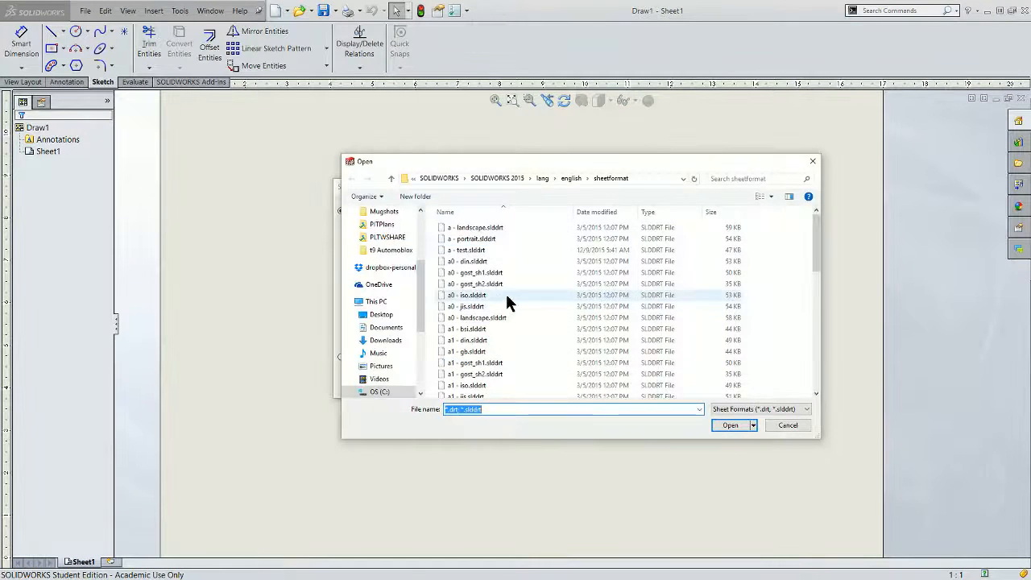
drag(419, 279, 421, 295)
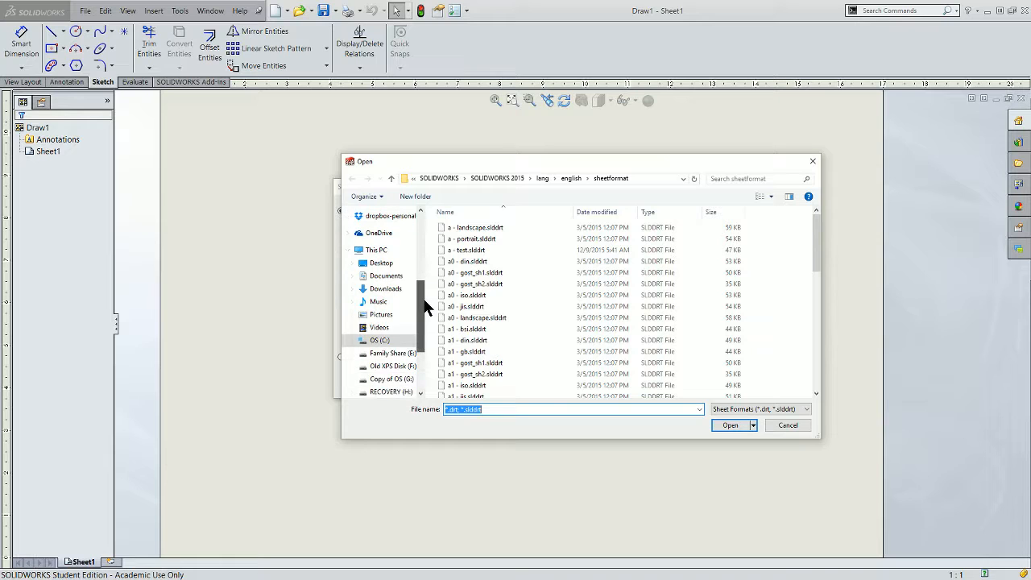
click(380, 343)
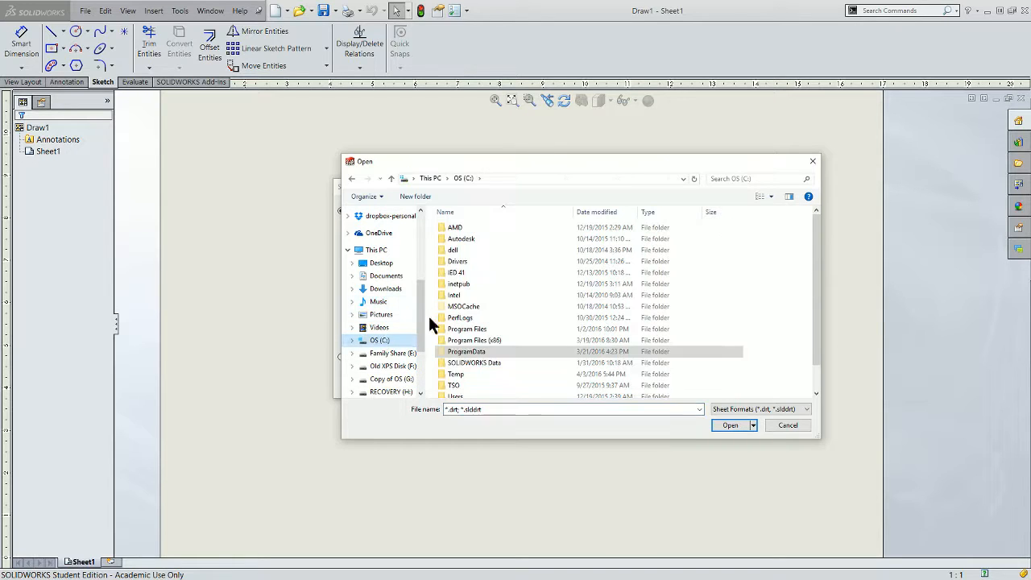
double_click(453, 272)
double_click(464, 226)
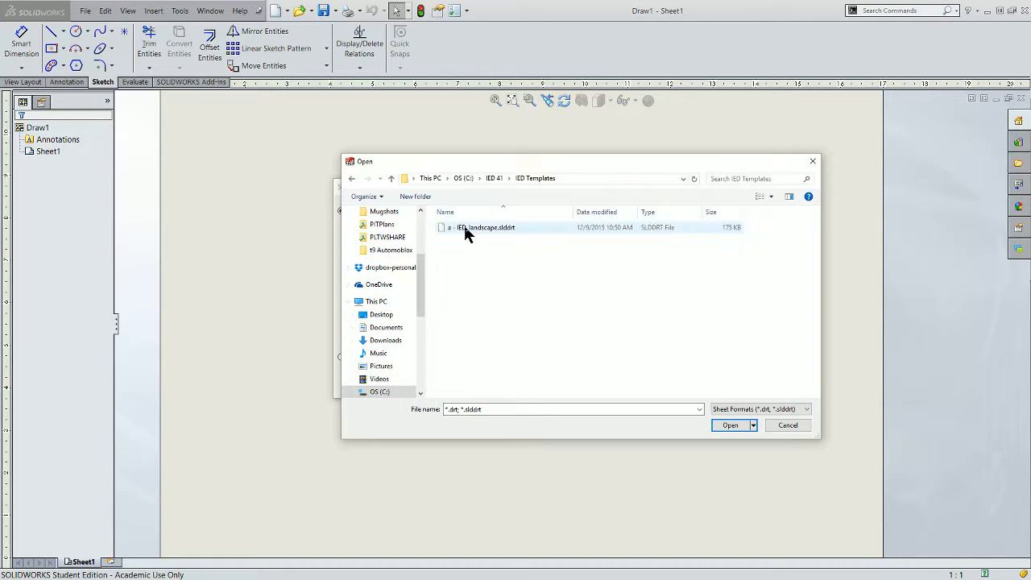
click(464, 227)
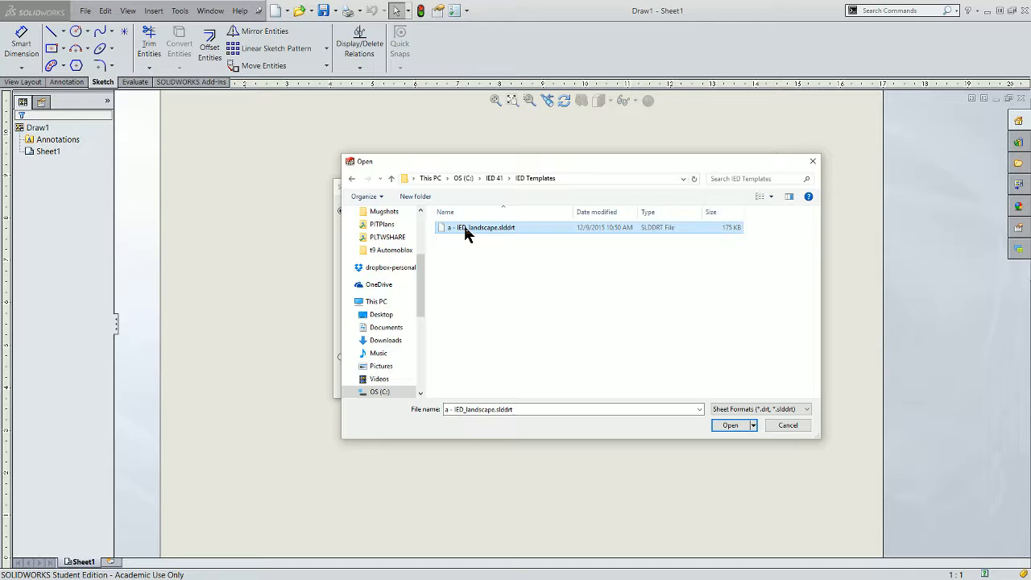
click(734, 426)
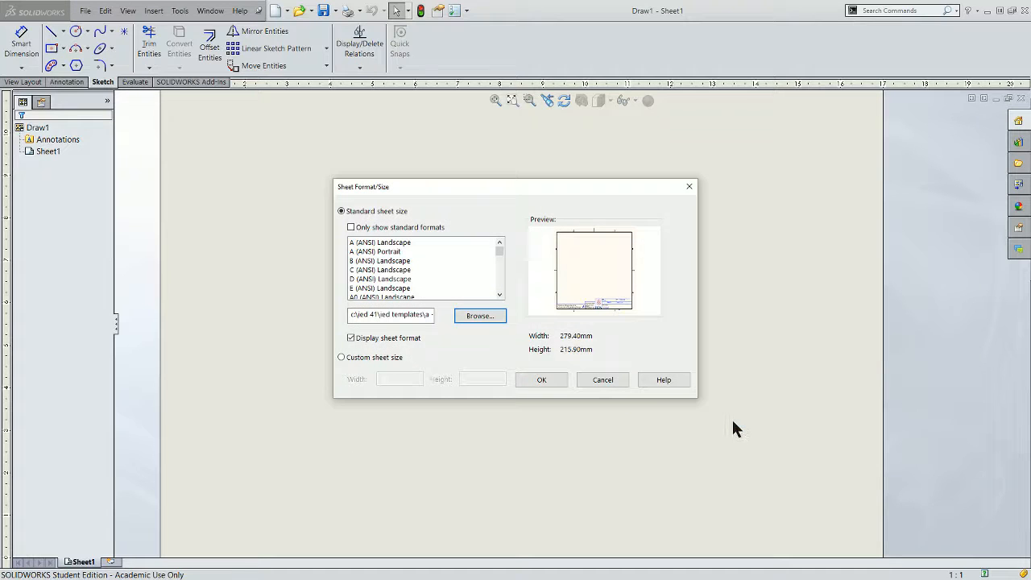
click(552, 384)
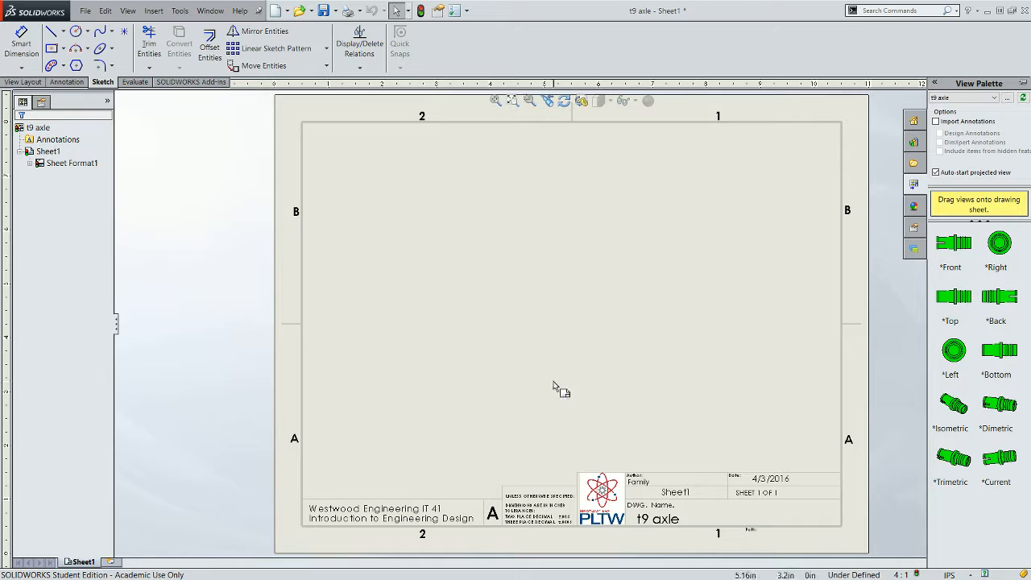
- Place the axle's Front view in the sheet's upper-left area without adding any projected views
click(950, 249)
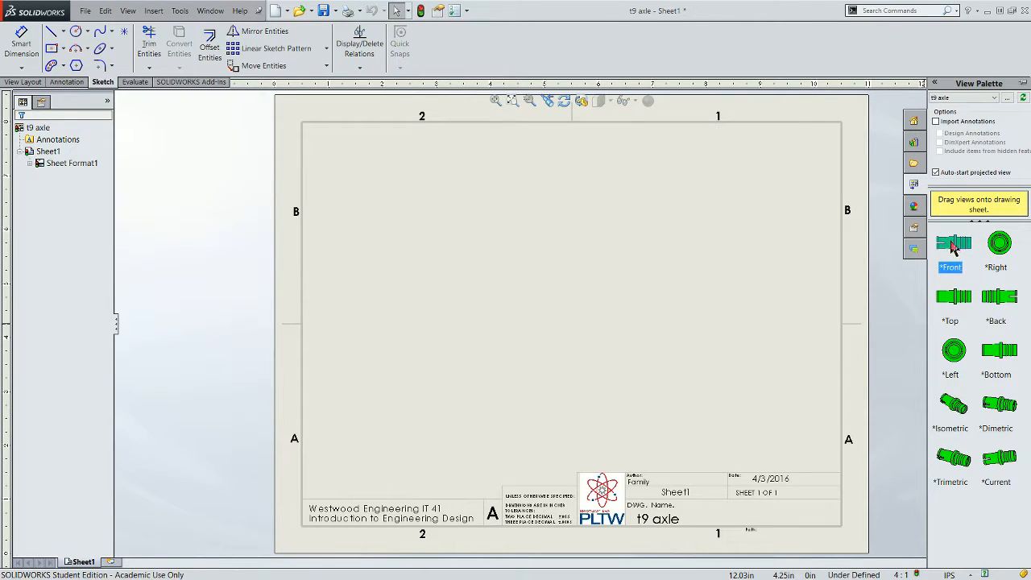
drag(953, 248, 457, 240)
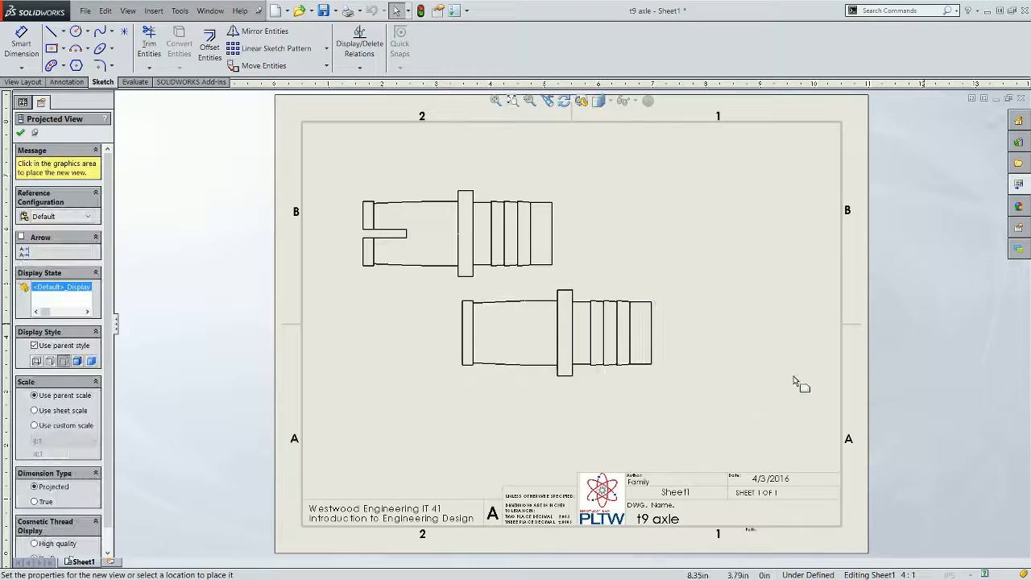
right_click(739, 362)
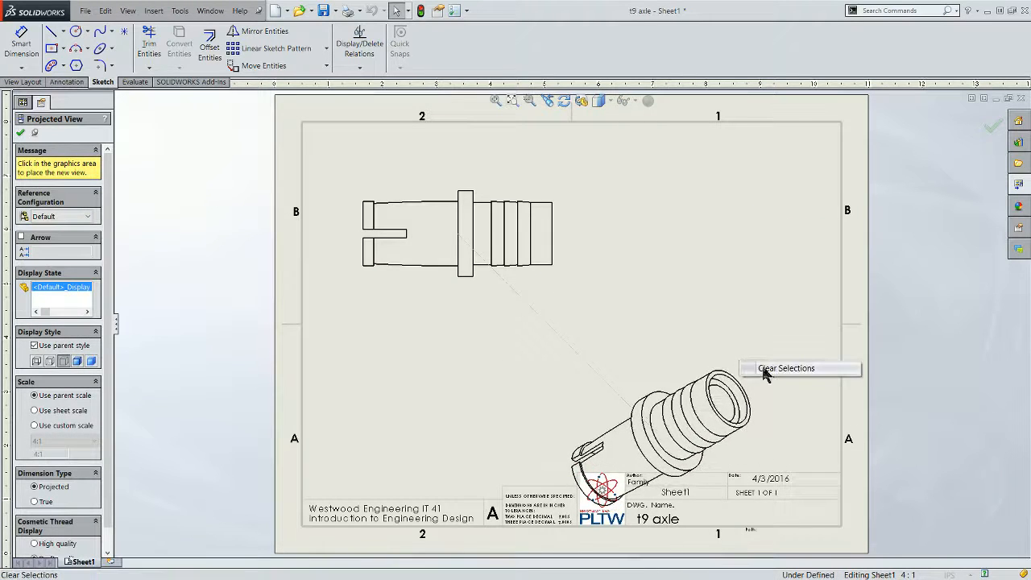
click(763, 370)
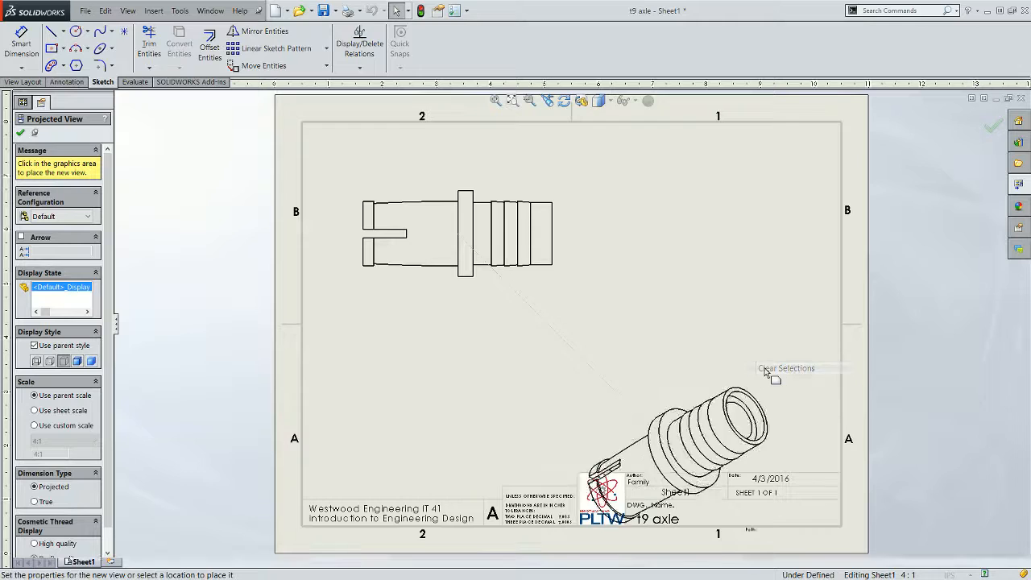
click(20, 133)
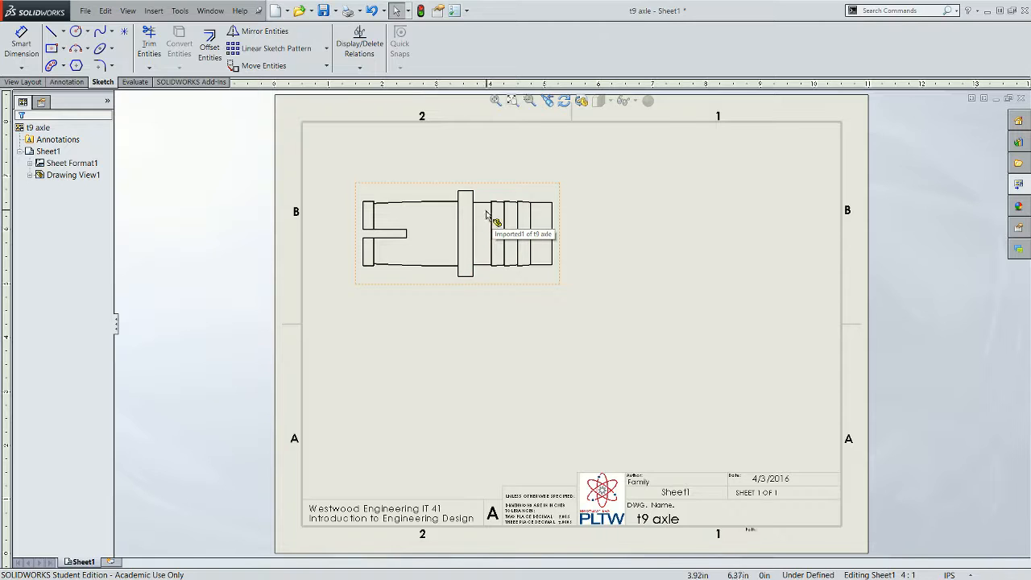
- Create section view A-A with a horizontal cutting line through the axle's centre, placed below the front view
scroll(519, 228, down, 2)
scroll(519, 228, up, 2)
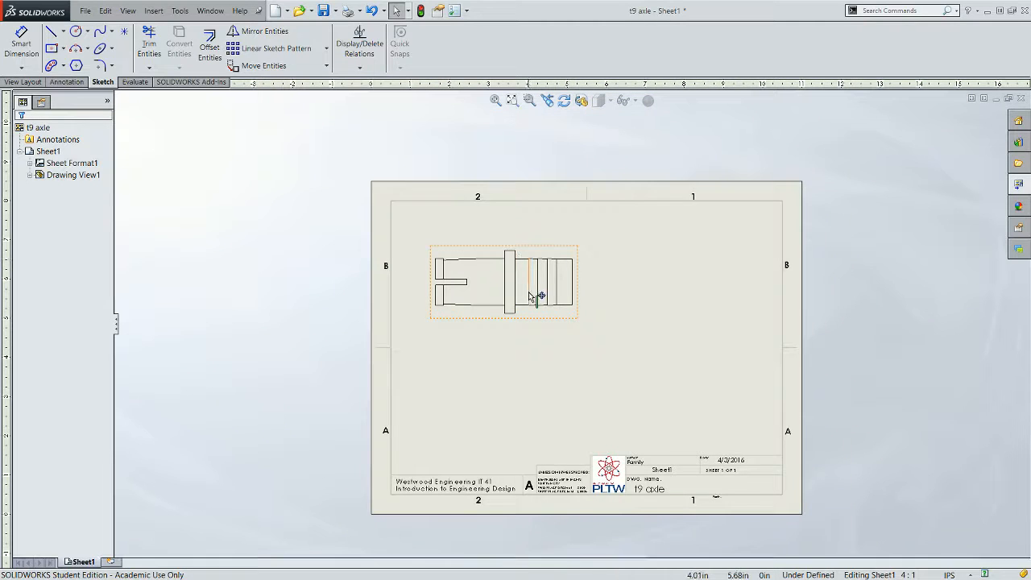
scroll(528, 291, down, 1)
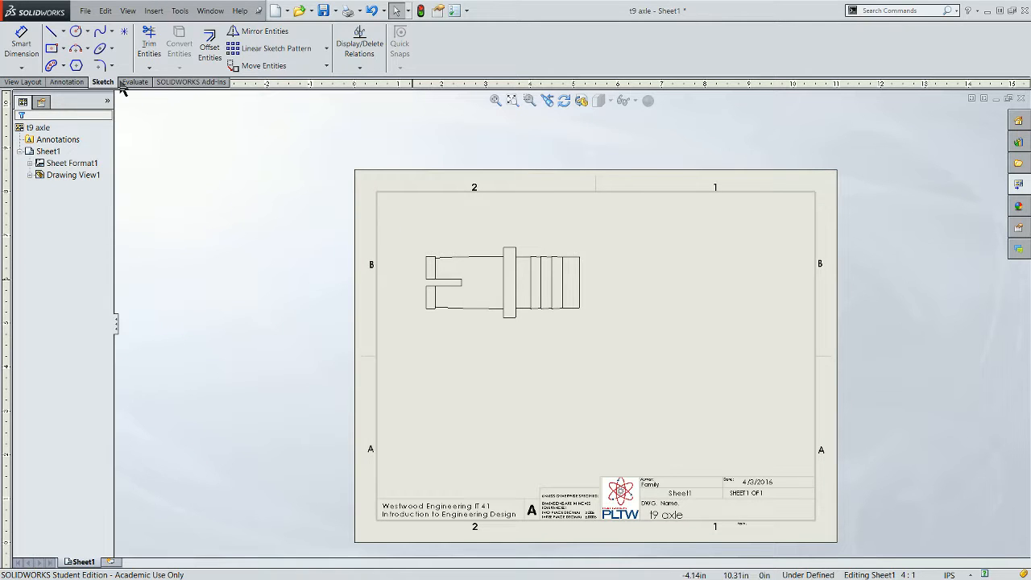
click(25, 82)
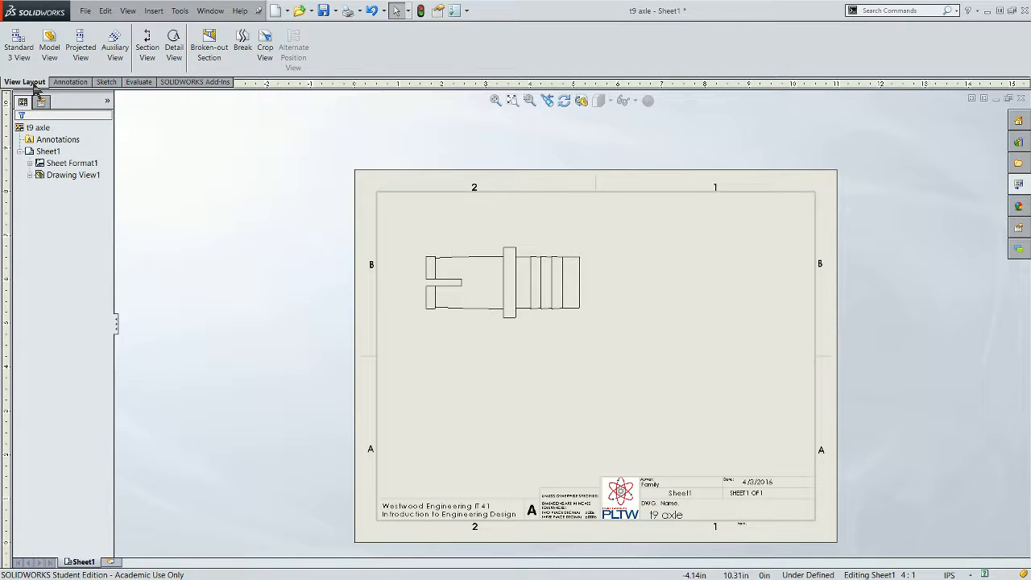
click(147, 56)
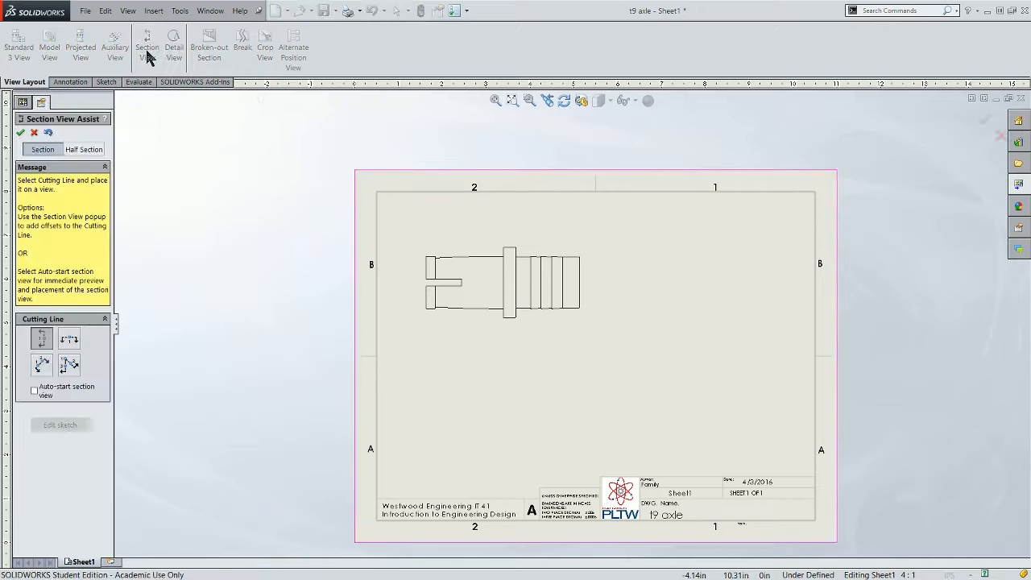
click(67, 340)
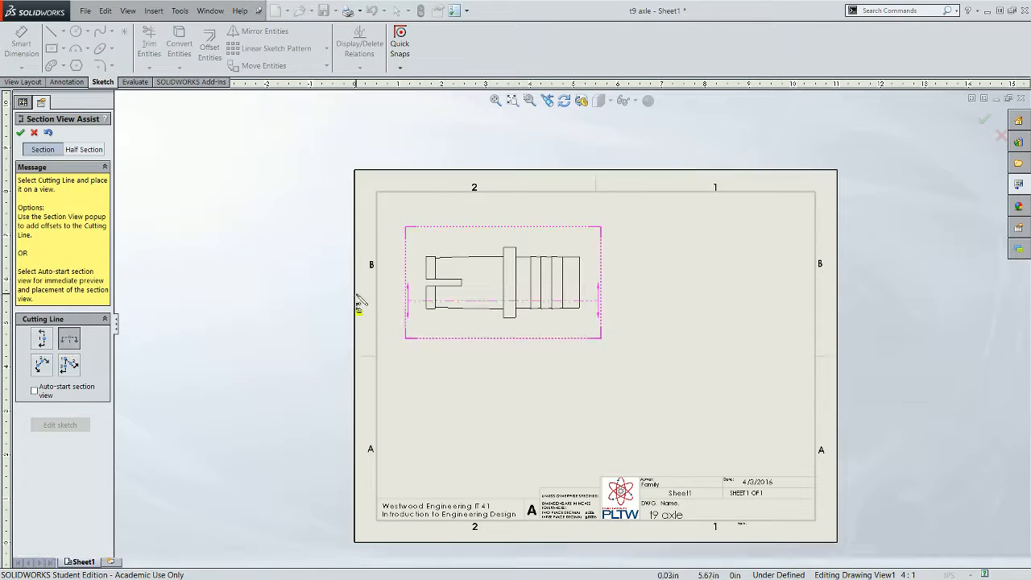
click(463, 283)
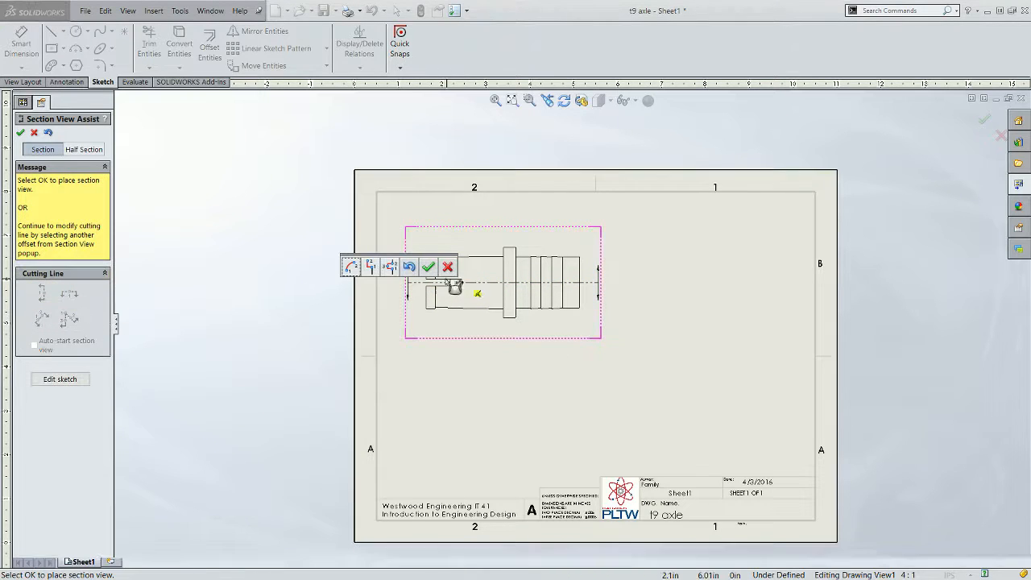
click(428, 266)
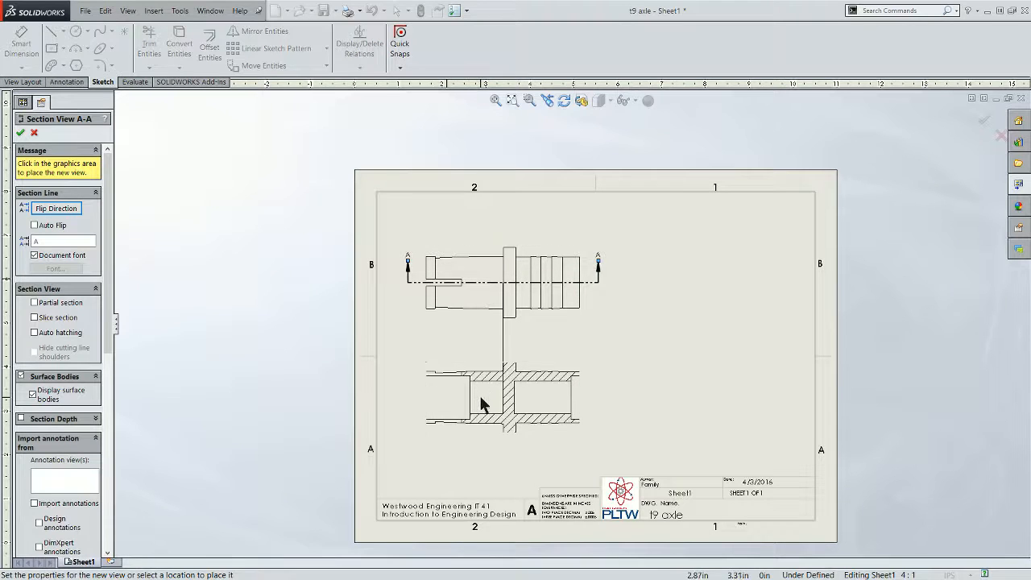
click(479, 395)
- Finish placing section view A-A below the front view and fit the sheet in the window
right_click(482, 404)
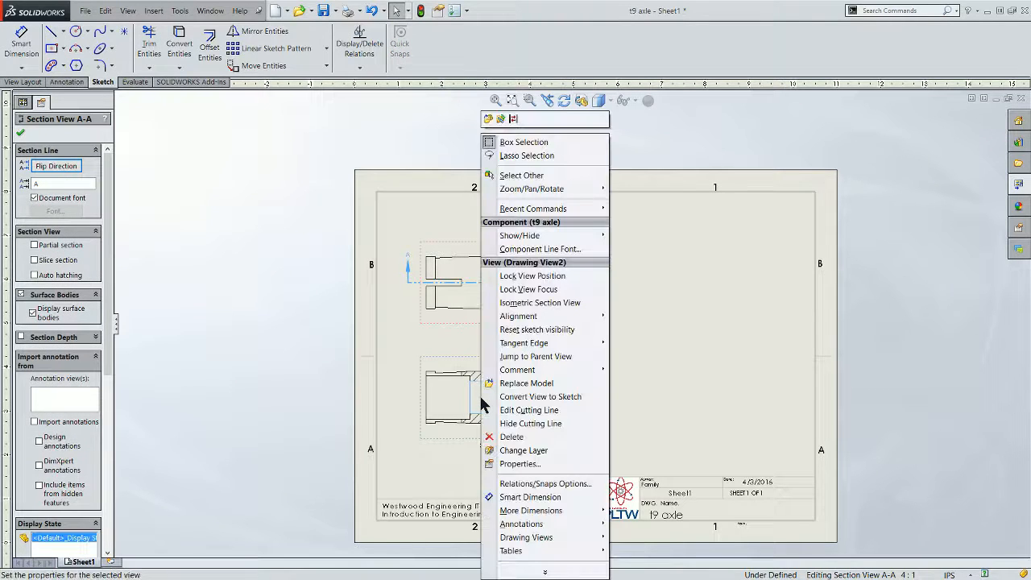
click(388, 170)
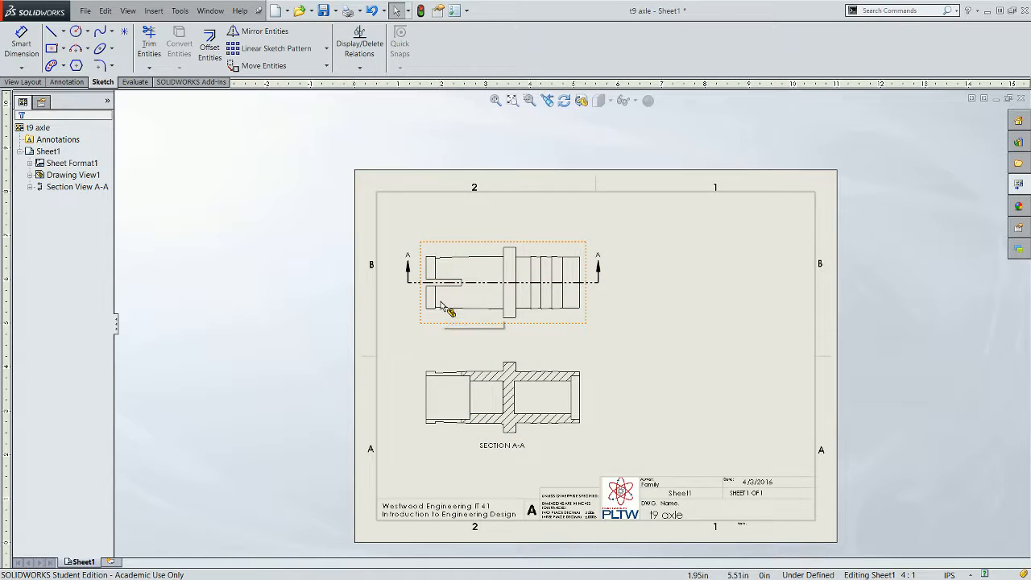
scroll(506, 409, down, 5)
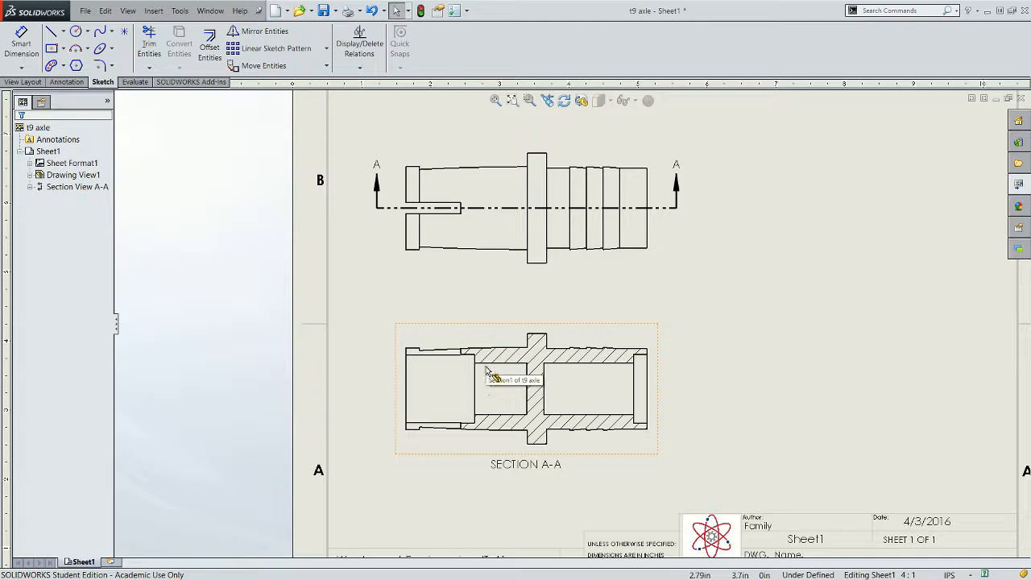
key(f)
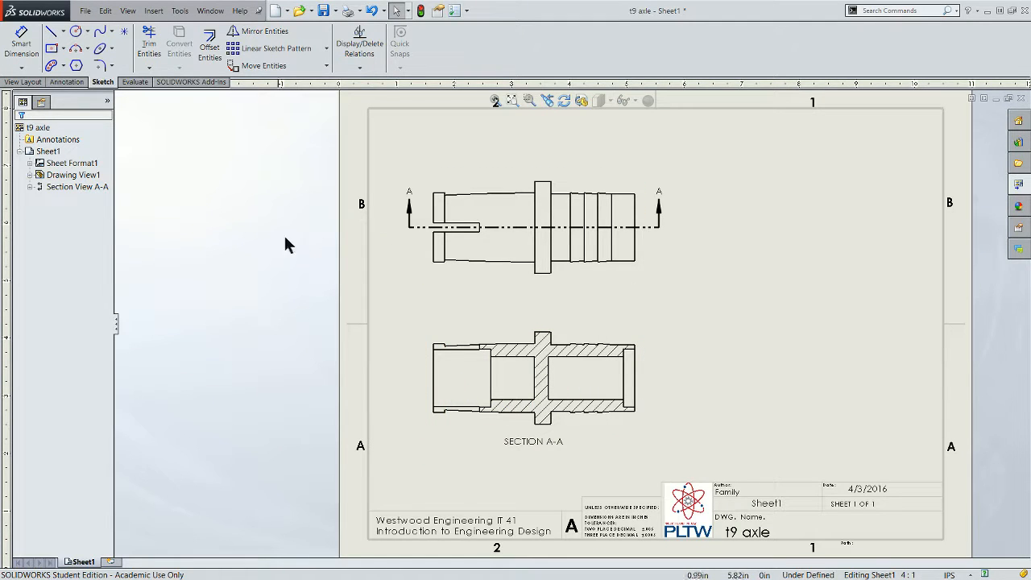
- Insert a centerline in section view A-A between the top and bottom edges of the central flange
click(71, 83)
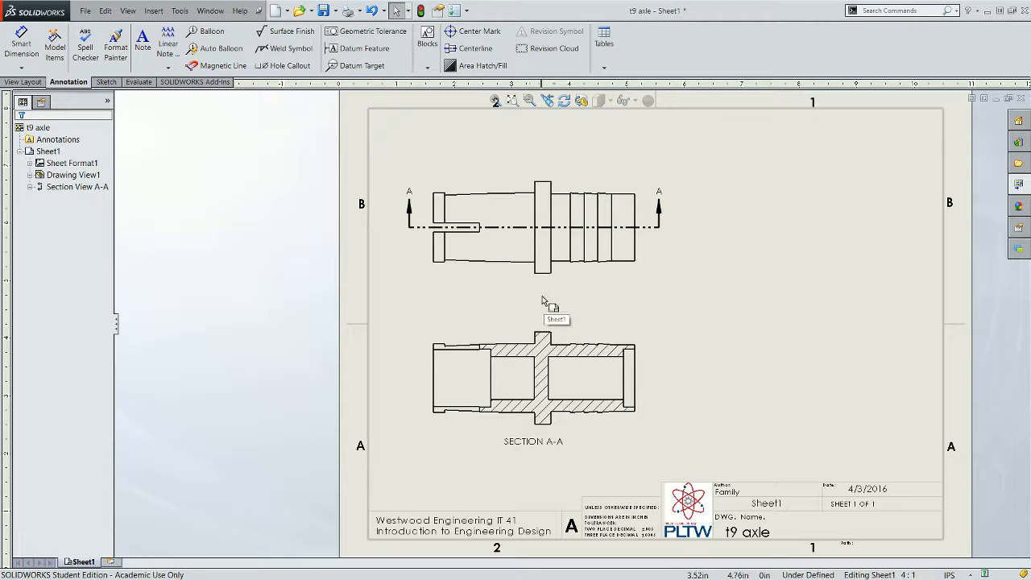
click(459, 50)
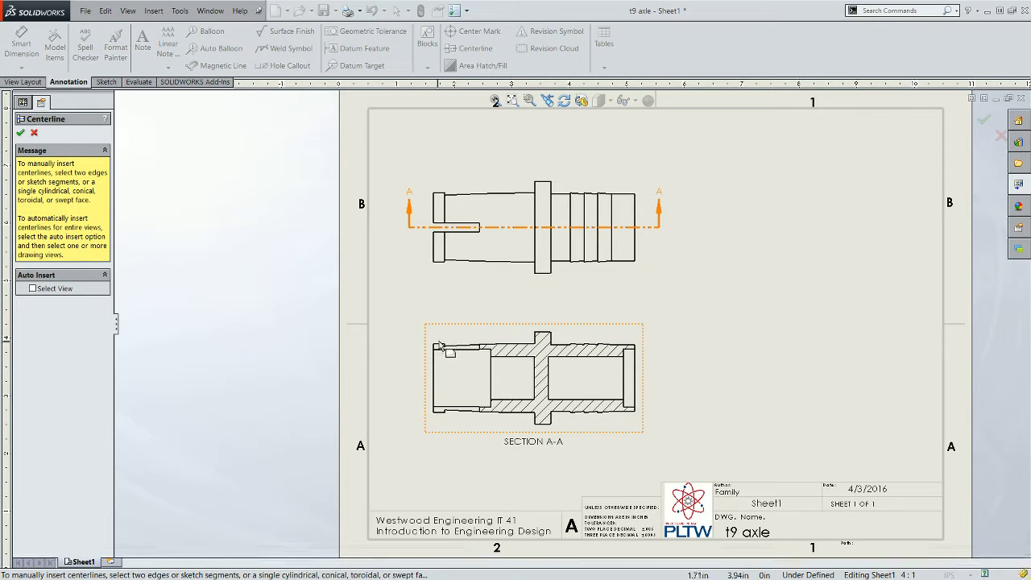
click(542, 335)
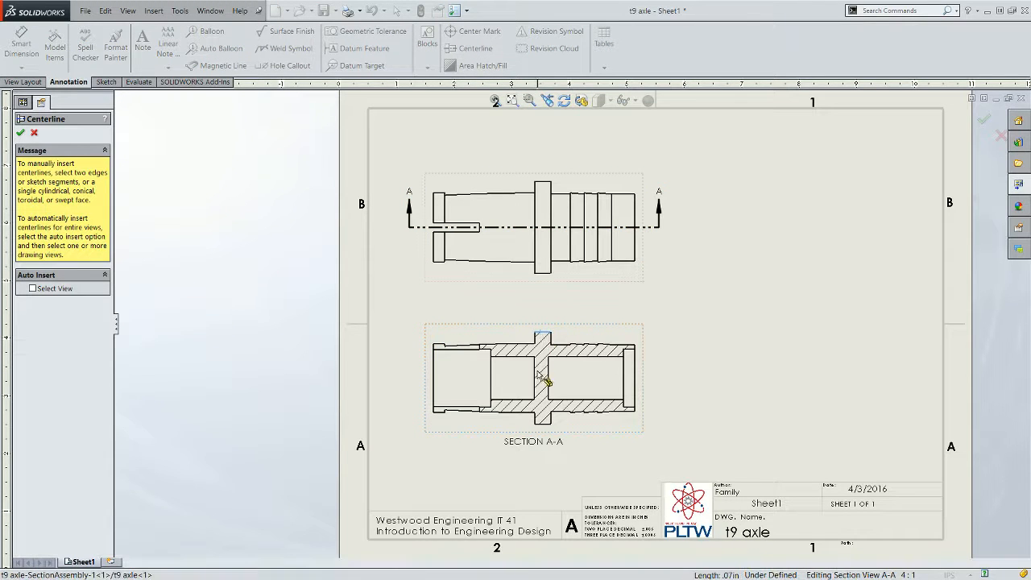
click(543, 424)
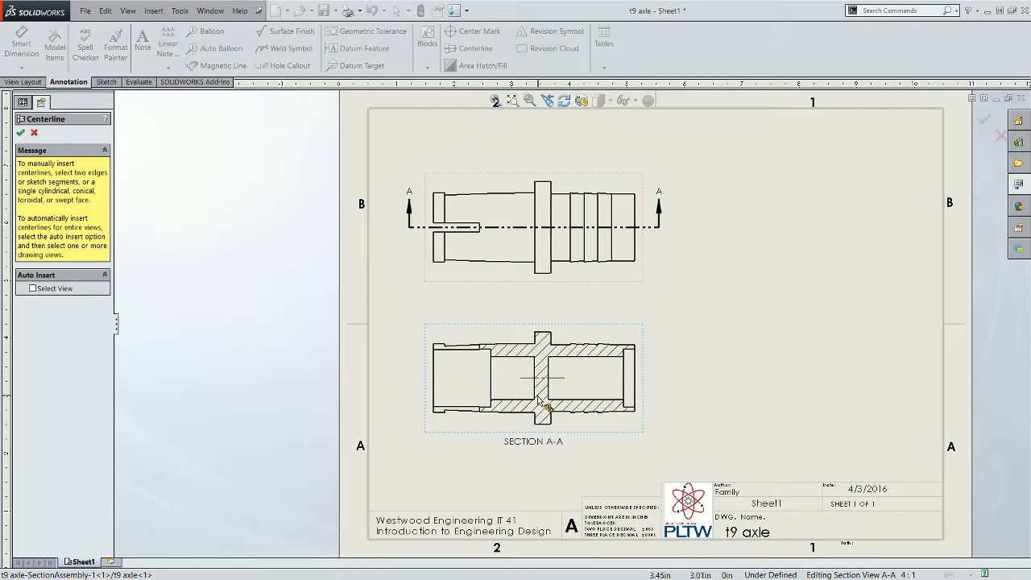
click(21, 133)
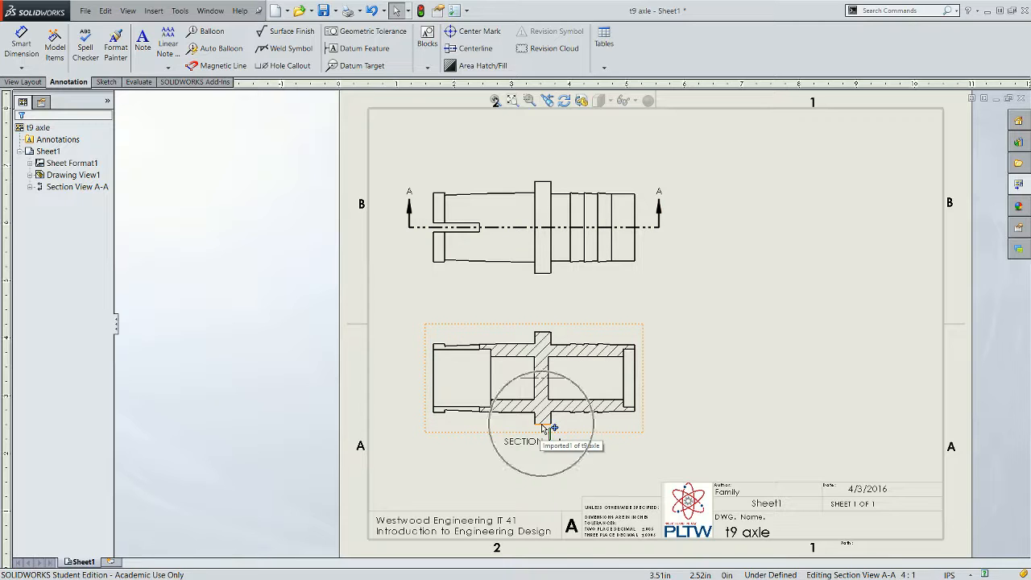
- Extend the section view's centerline beyond both ends of the axle
click(561, 383)
drag(565, 378, 666, 381)
drag(519, 377, 399, 376)
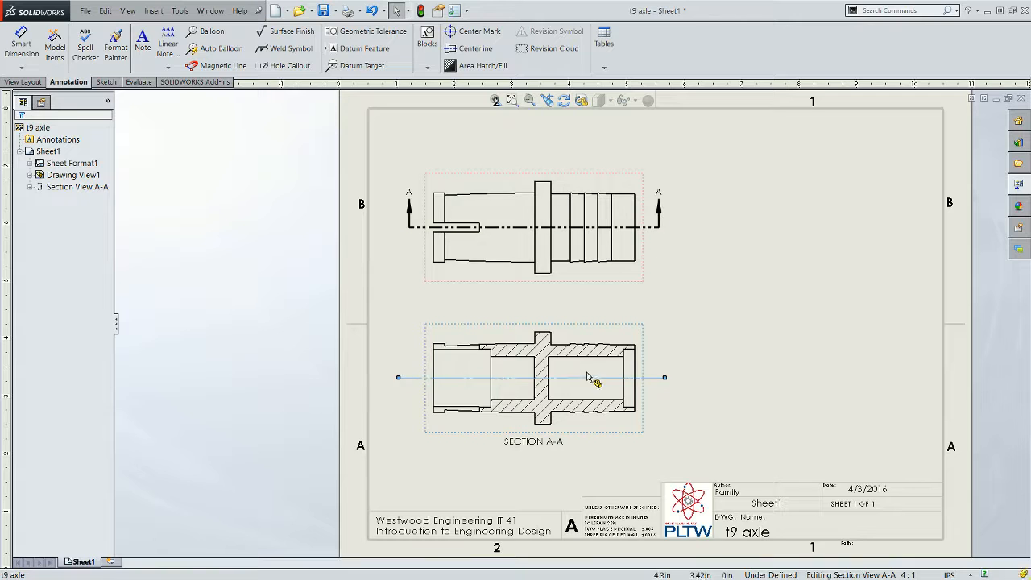
- Move the front view higher on the sheet
scroll(587, 377, up, 2)
scroll(579, 382, down, 4)
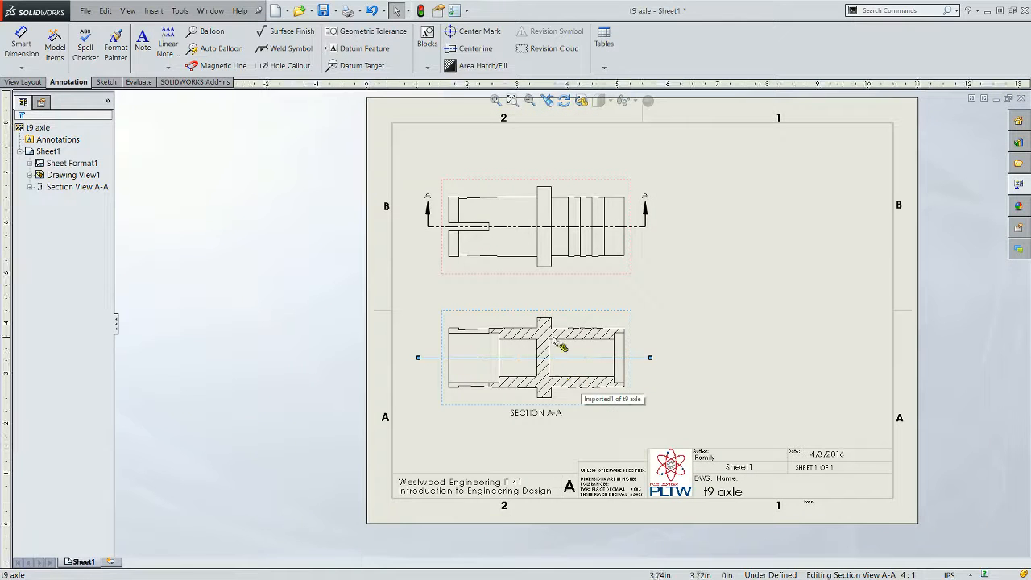
drag(496, 277, 492, 235)
click(727, 246)
- Move the section view lower and reposition its SECTION A-A label just beneath it
drag(505, 417, 510, 453)
drag(497, 414, 508, 433)
click(525, 462)
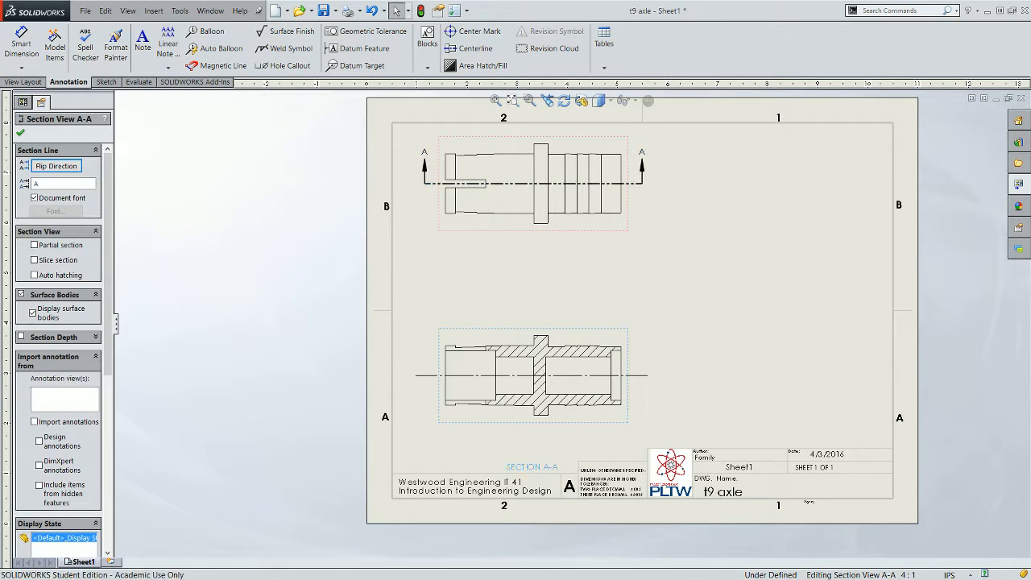
drag(525, 462, 530, 446)
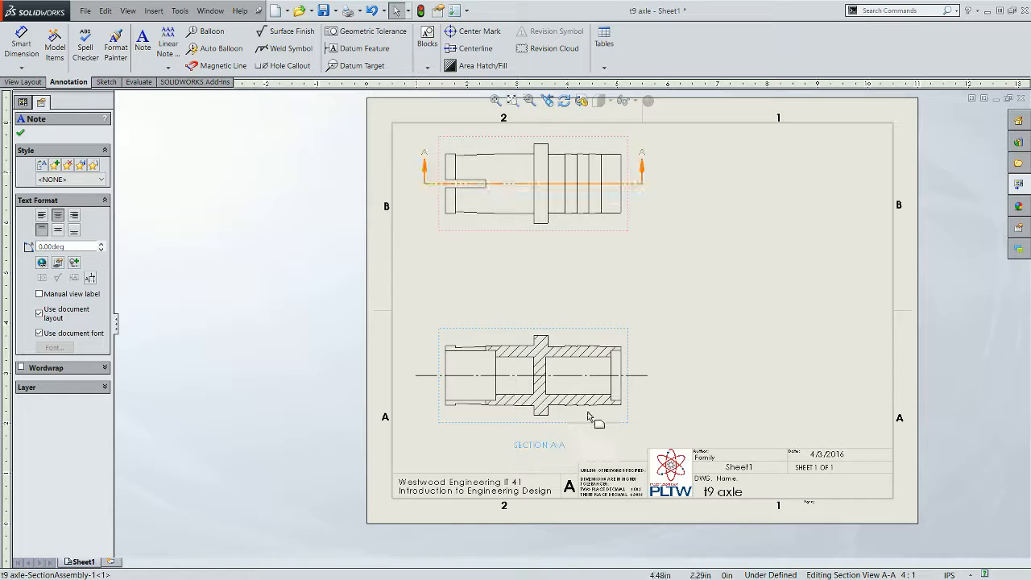
click(647, 351)
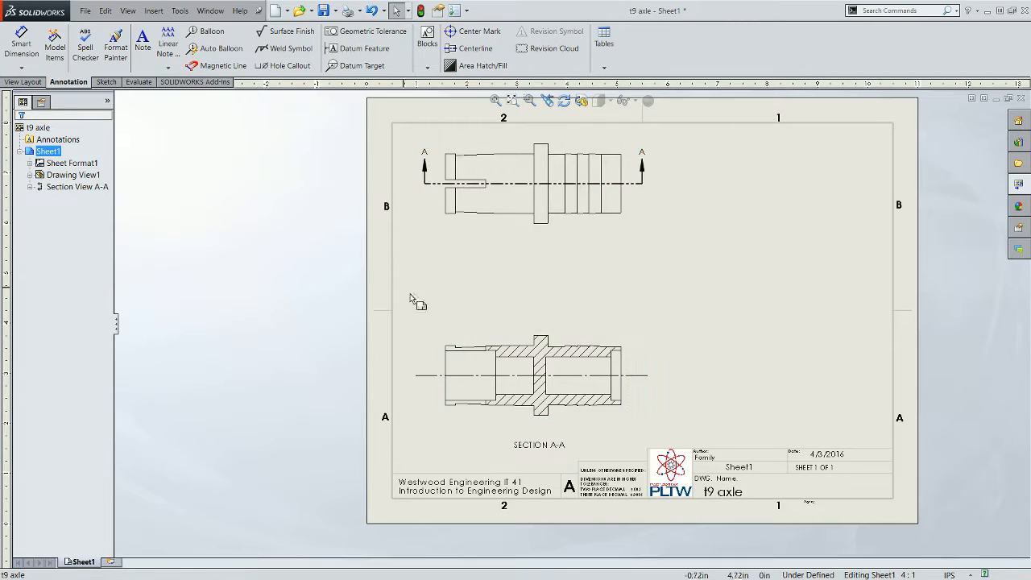
- Add a Smart Dimension radius to the lower tapered edge of the section view, placed below it
click(22, 71)
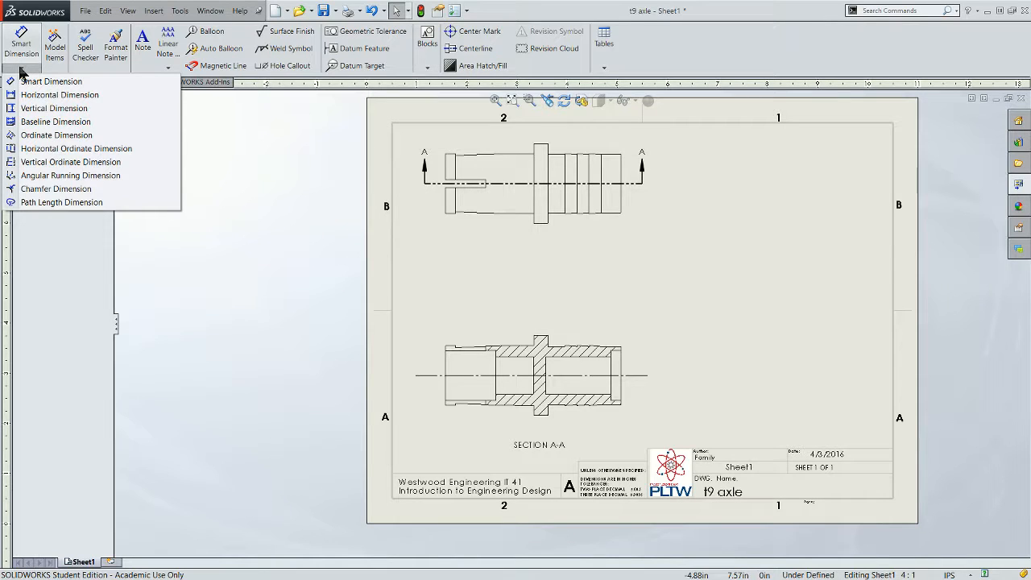
click(23, 85)
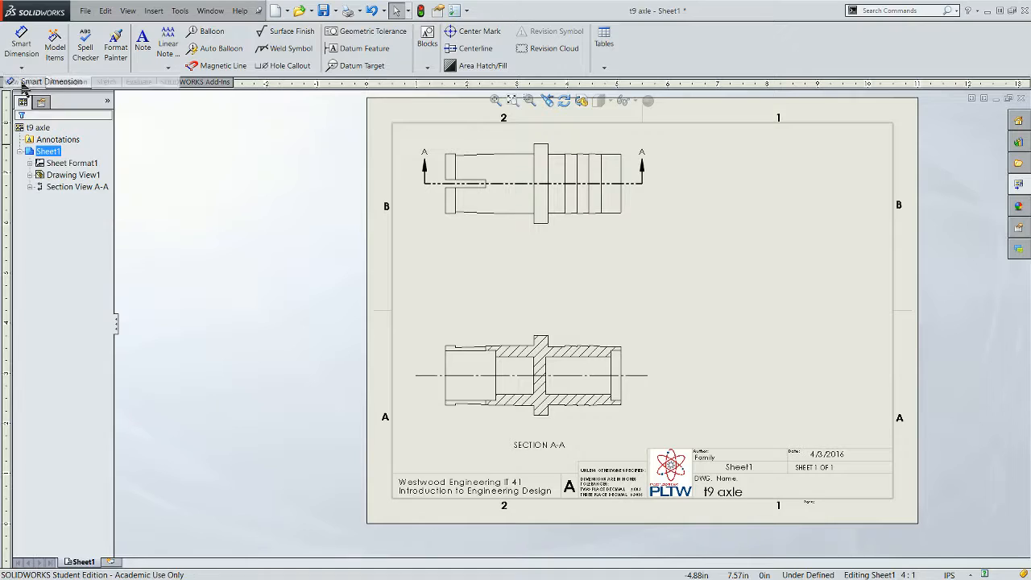
scroll(458, 357, down, 2)
scroll(463, 362, down, 5)
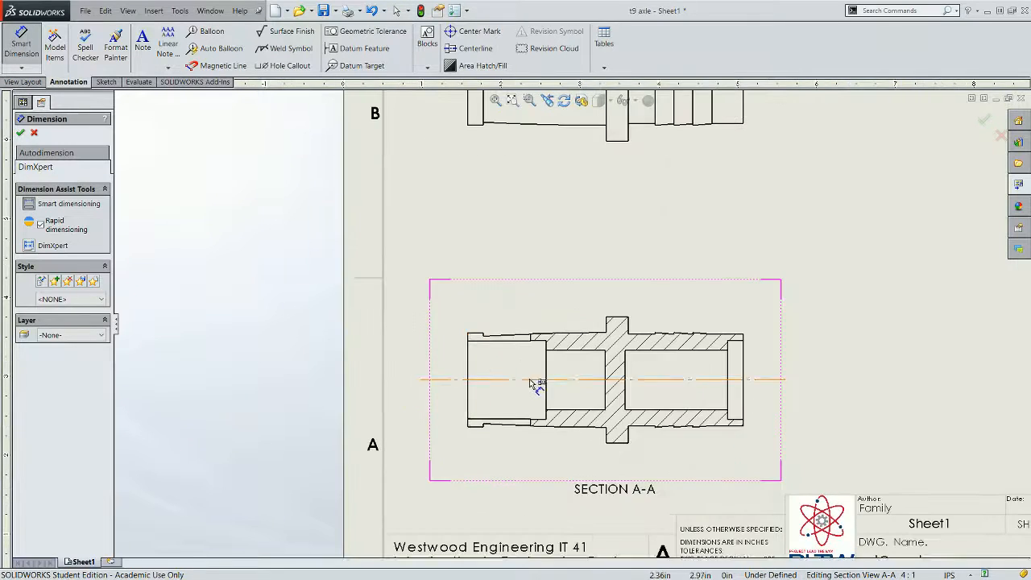
scroll(506, 348, up, 5)
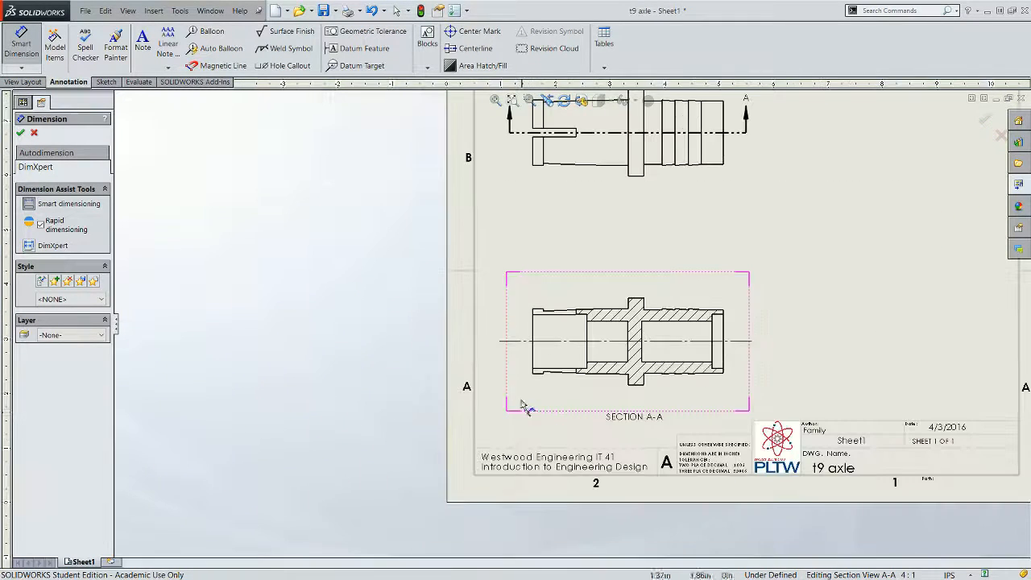
scroll(555, 354, down, 4)
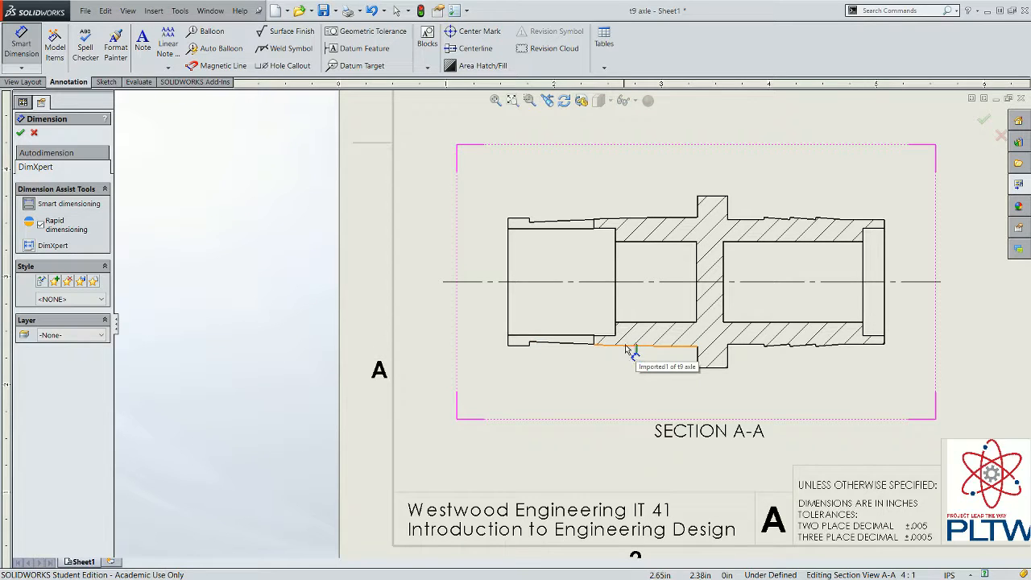
click(587, 342)
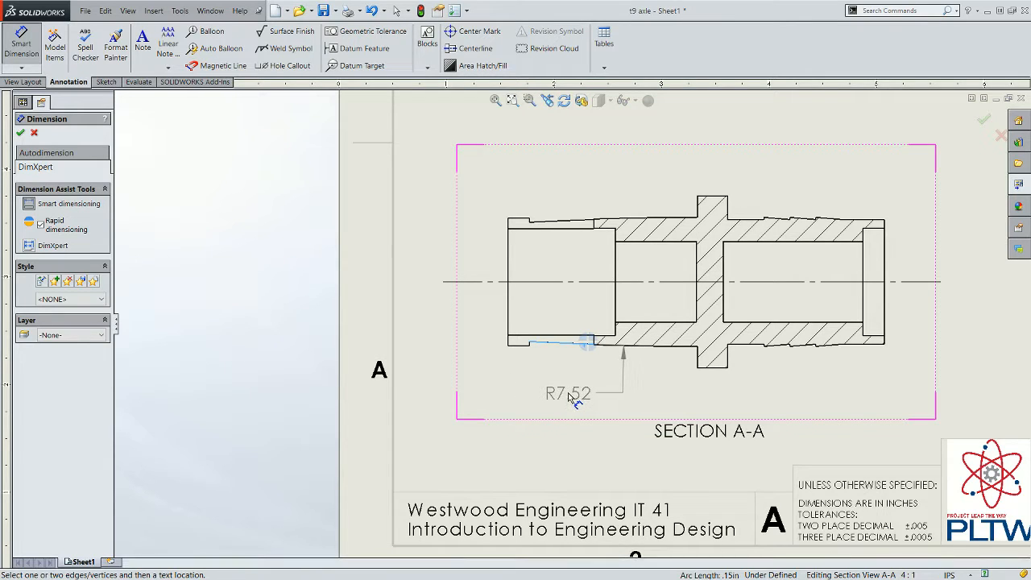
click(568, 394)
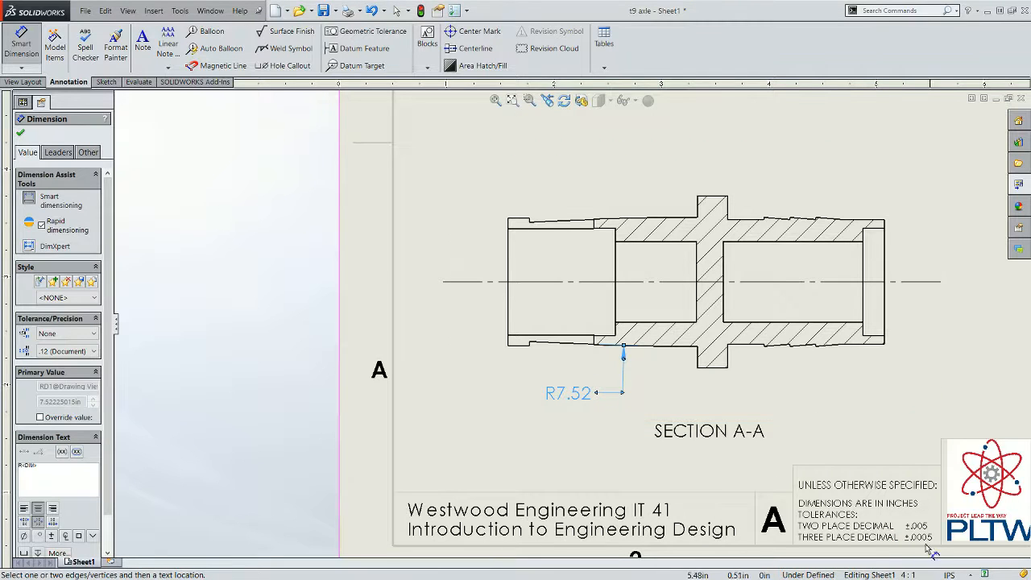
- Set the document's length units to four decimal places (.1234)
click(971, 575)
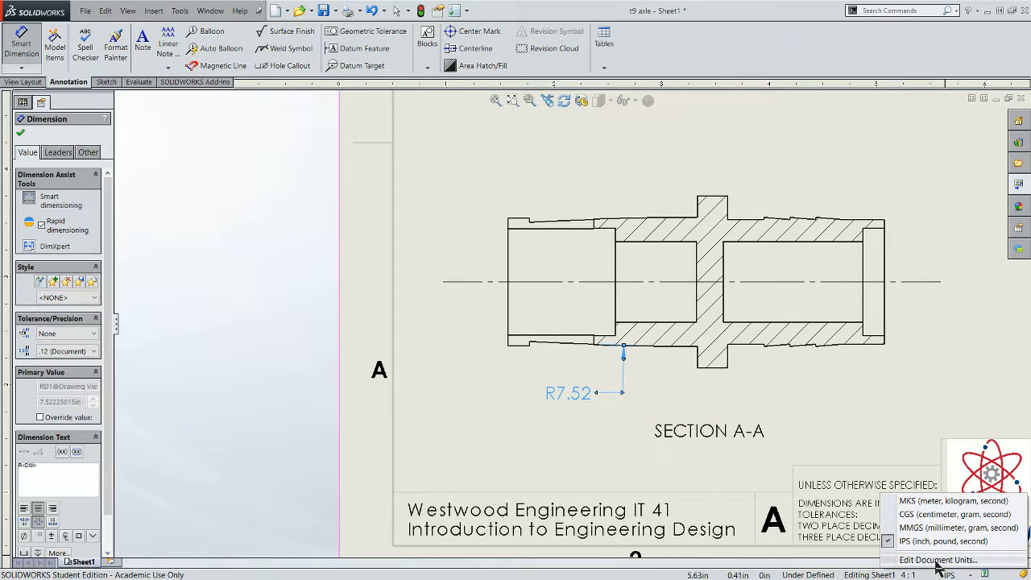
click(936, 559)
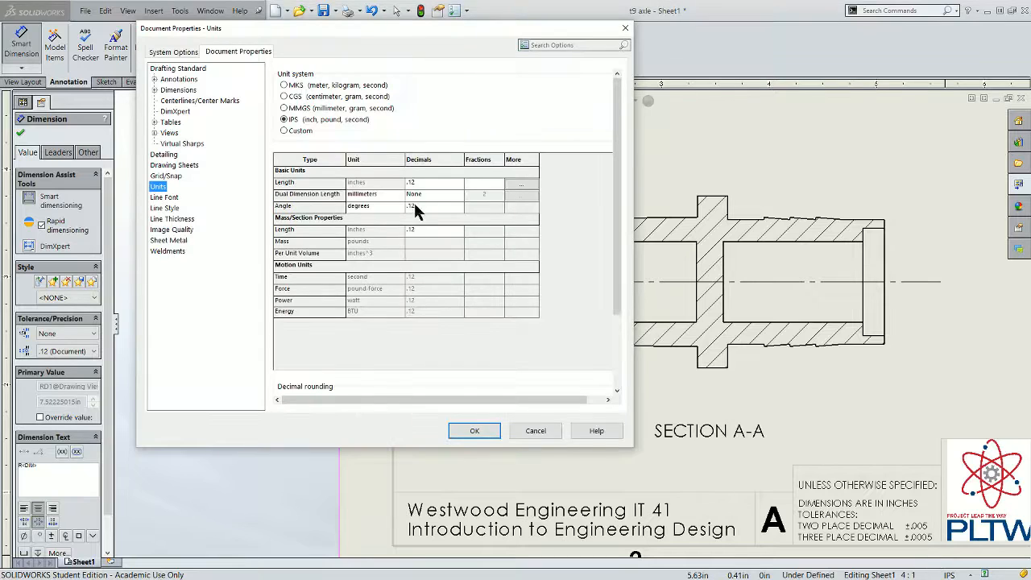
click(432, 186)
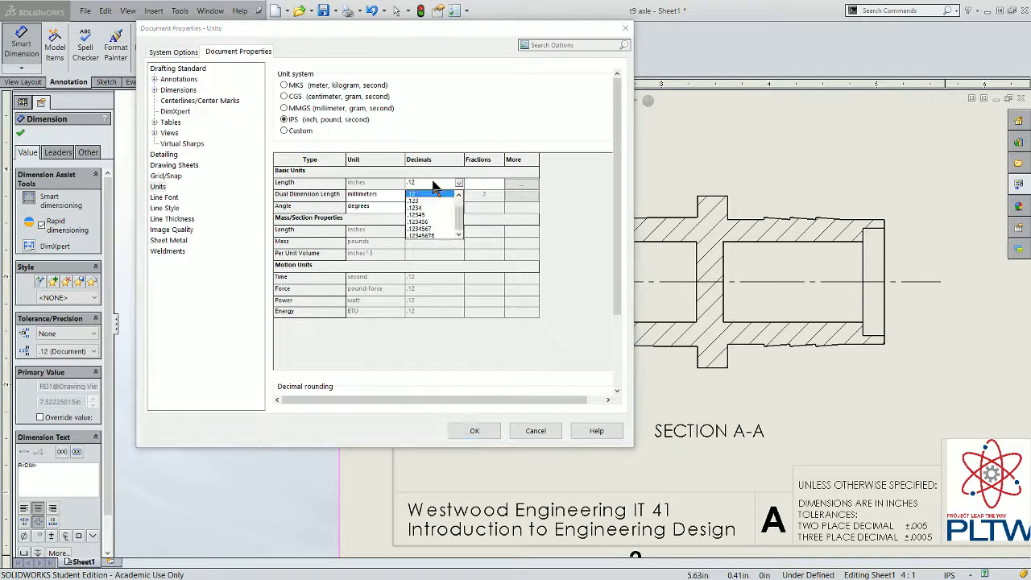
click(420, 215)
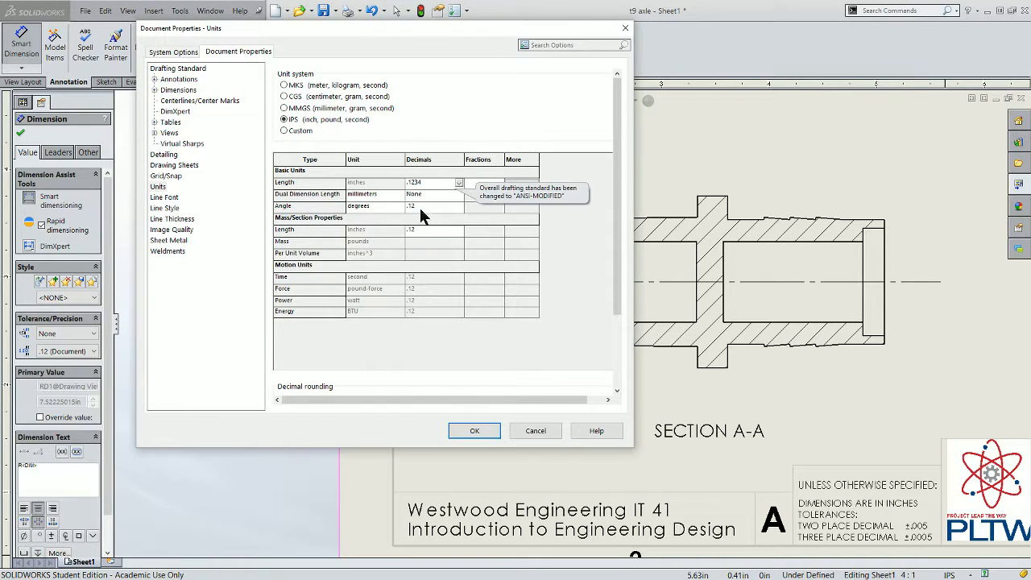
click(474, 430)
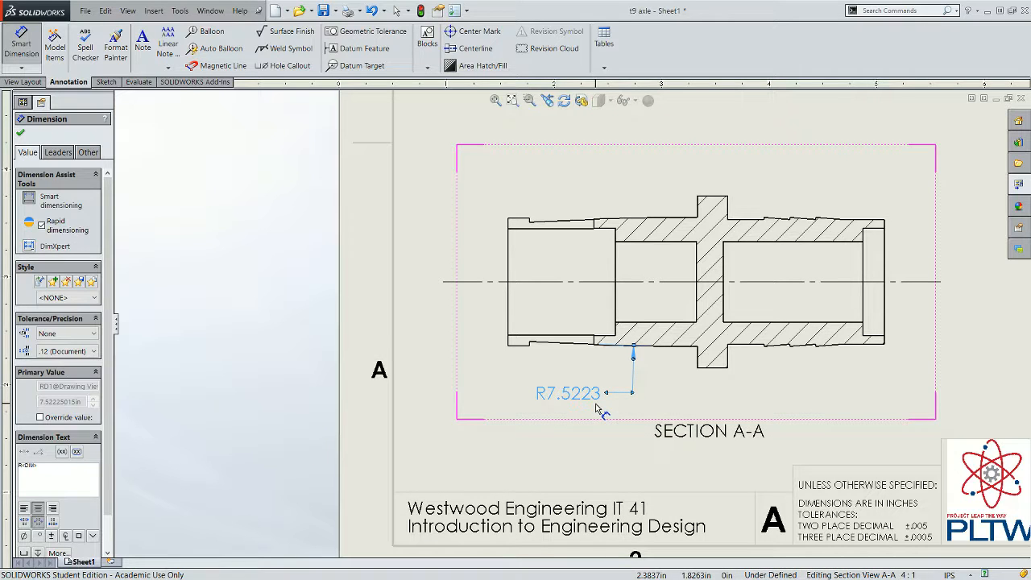
- Dimension the distance from the centerline to the upper edge at the axle's left end in the section view
scroll(636, 387, up, 2)
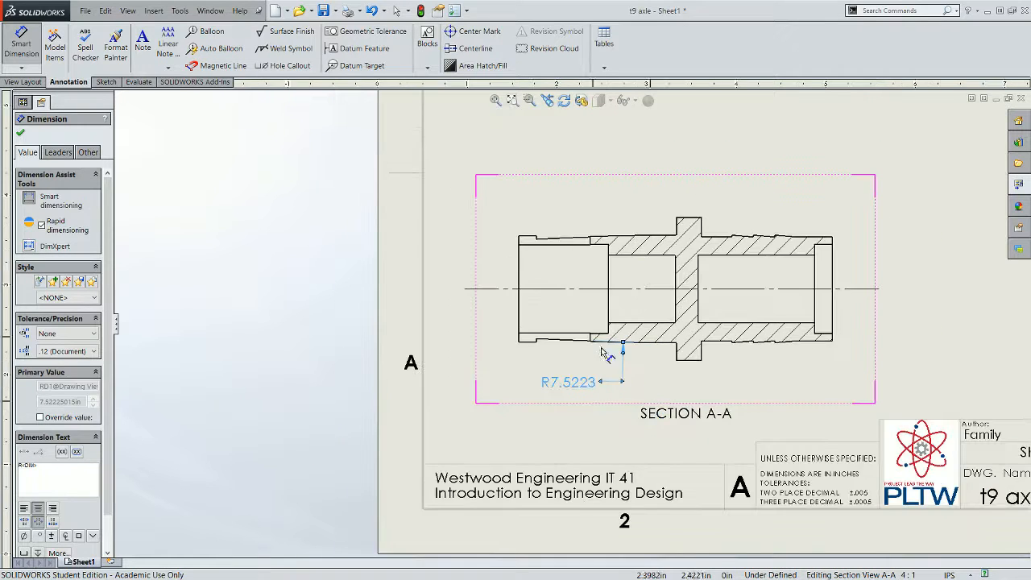
scroll(546, 306, down, 2)
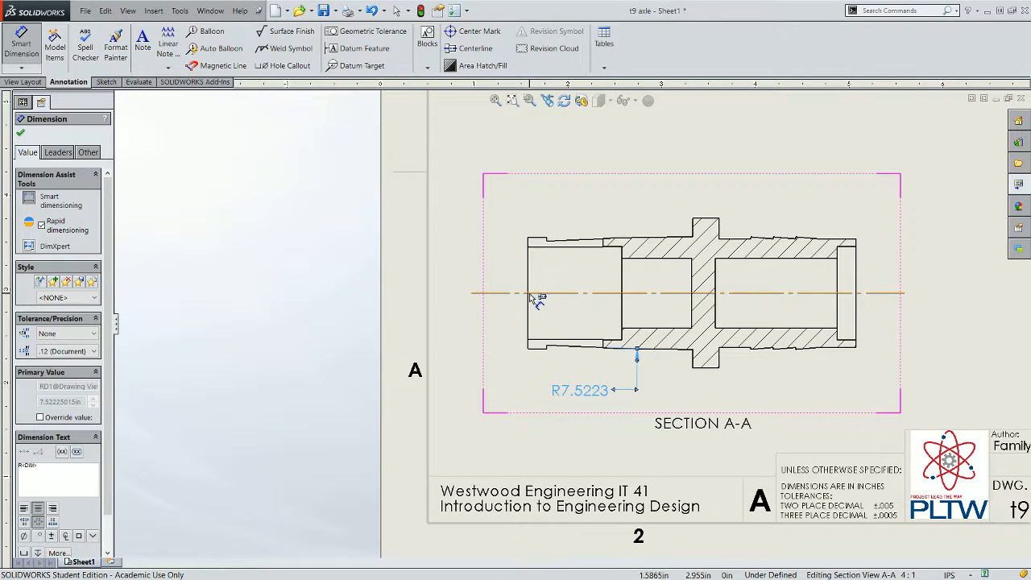
click(515, 293)
click(537, 240)
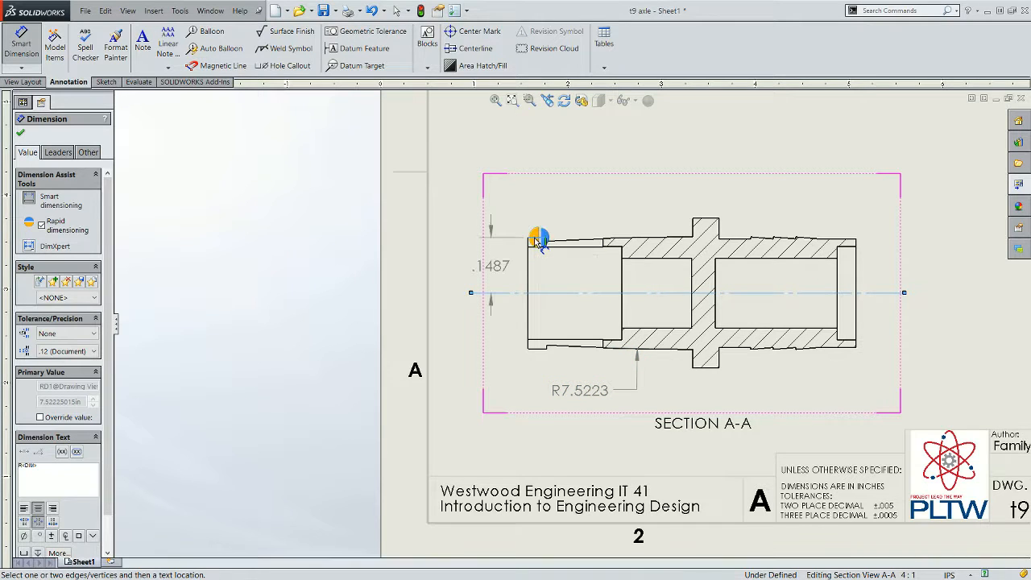
click(534, 243)
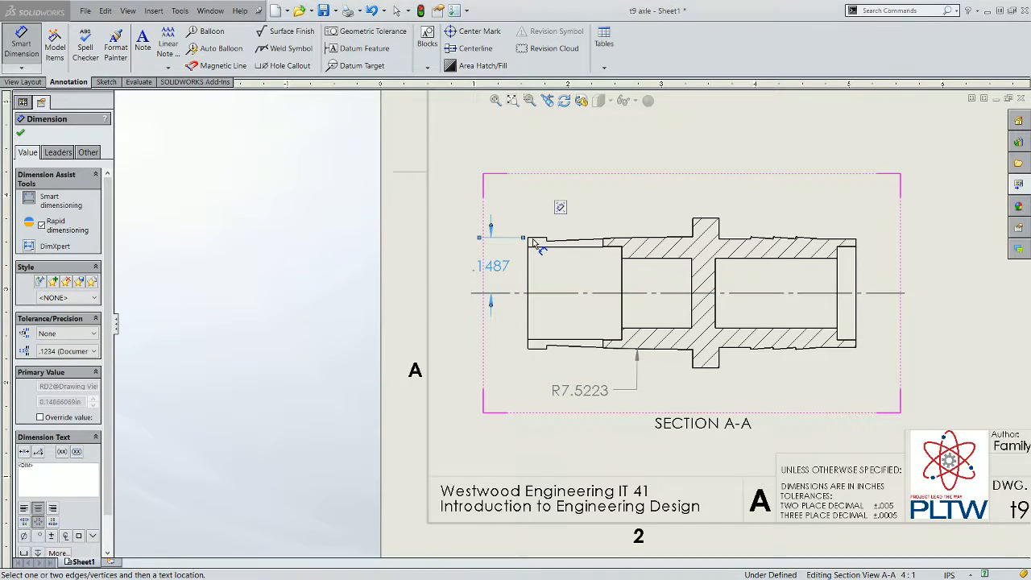
click(528, 288)
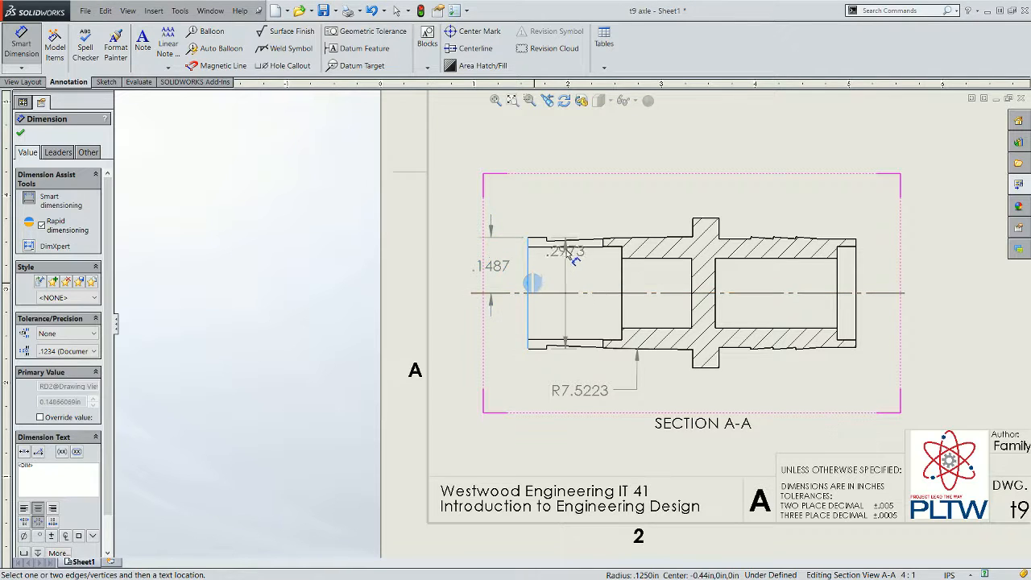
click(703, 224)
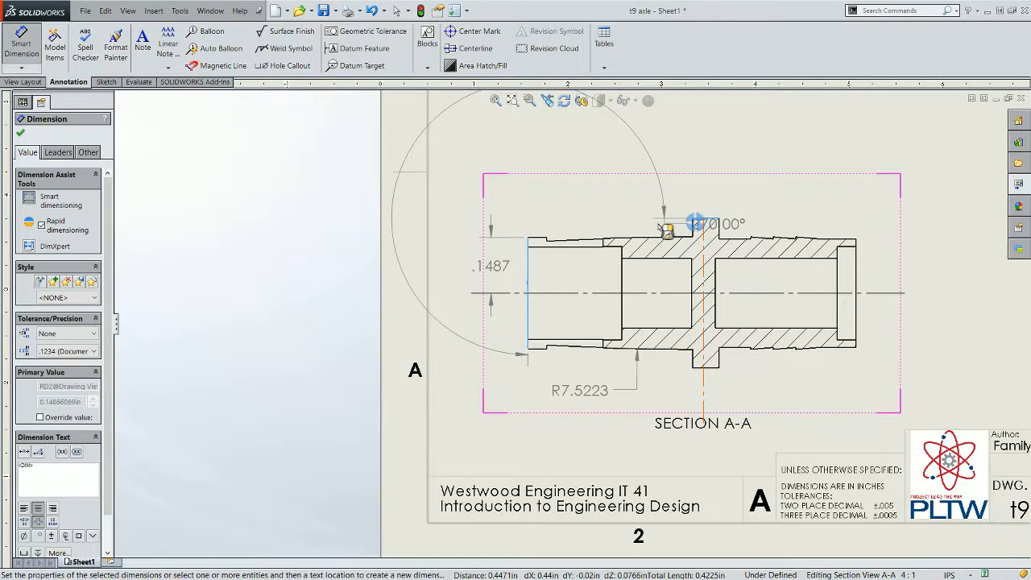
key(Escape)
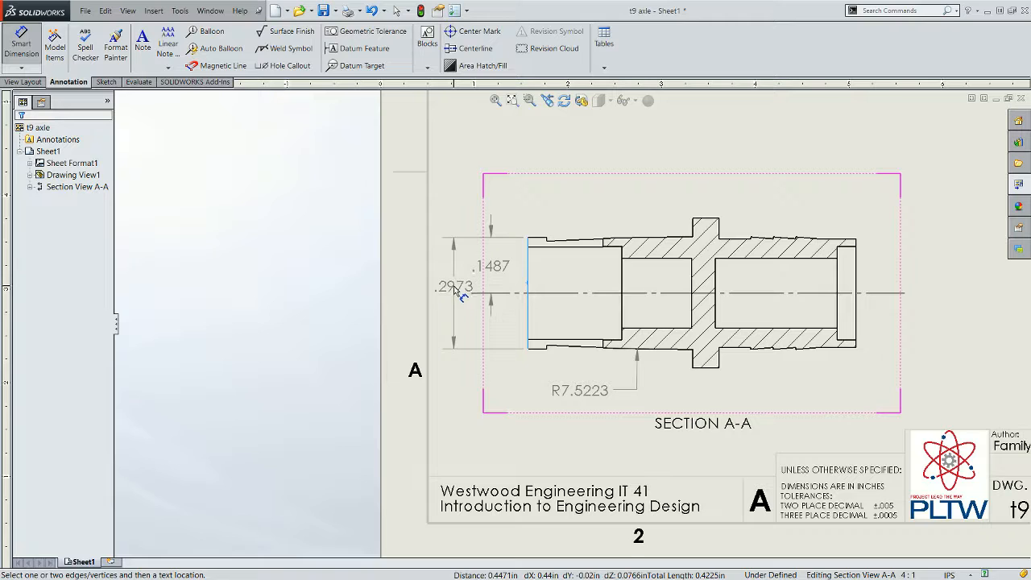
key(Escape)
key(Escape)
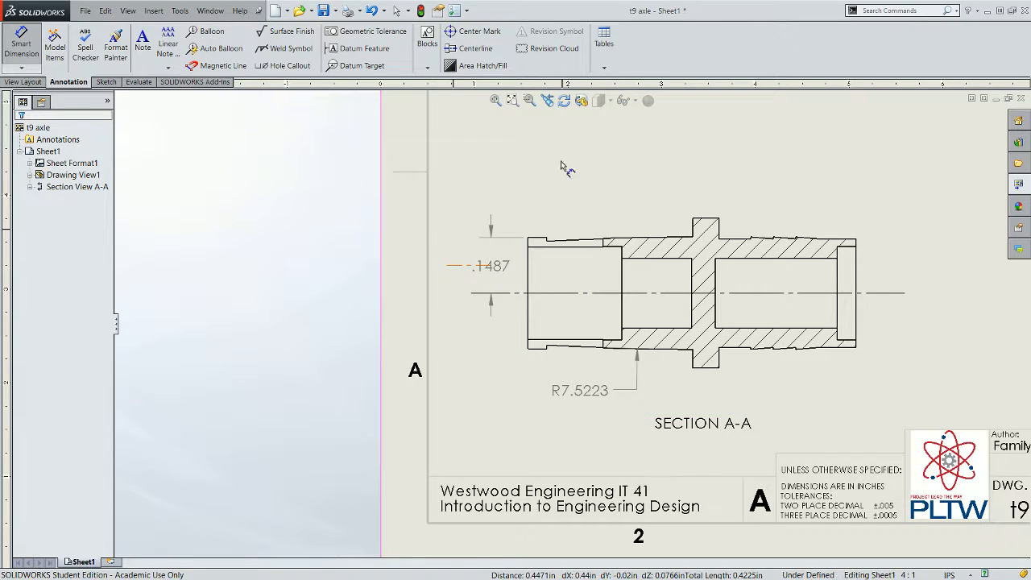
- Dimension the height of the flange's top edge above the centerline in the section view, placing it at the left
click(703, 219)
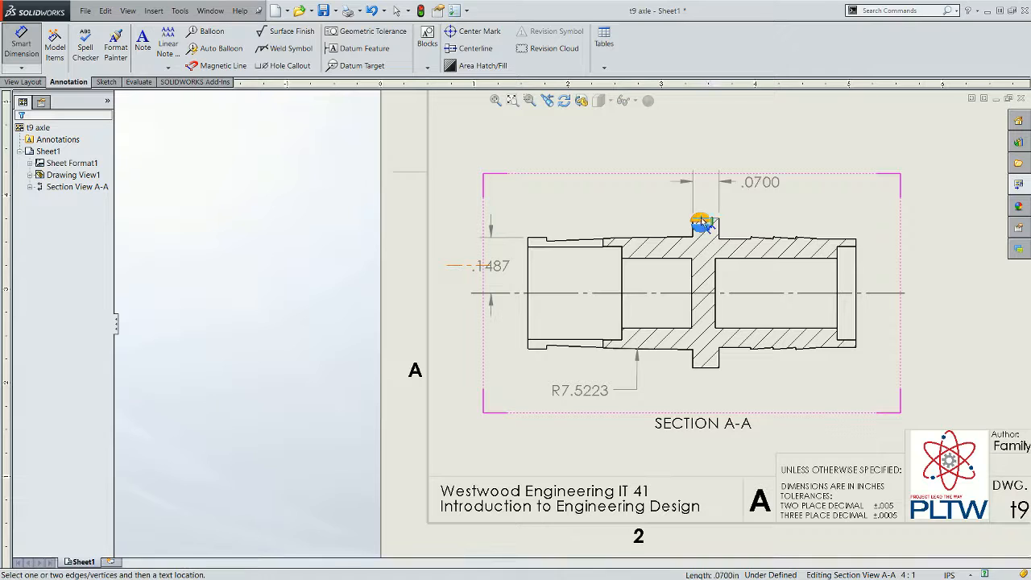
click(683, 293)
click(676, 294)
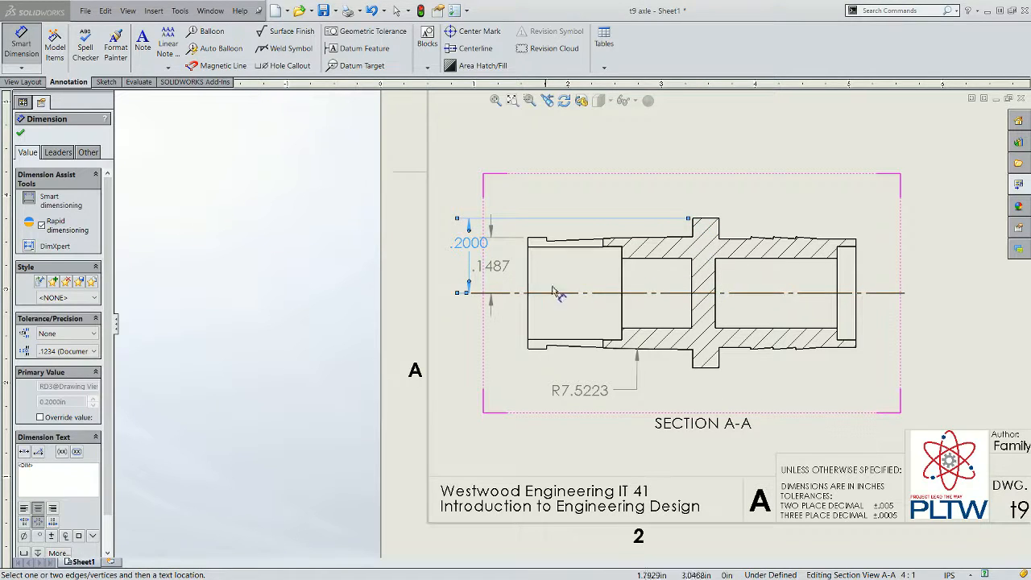
- Dimension the distance from the centerline to the small step vertex at the axle's left end in the section view
scroll(556, 261, down, 4)
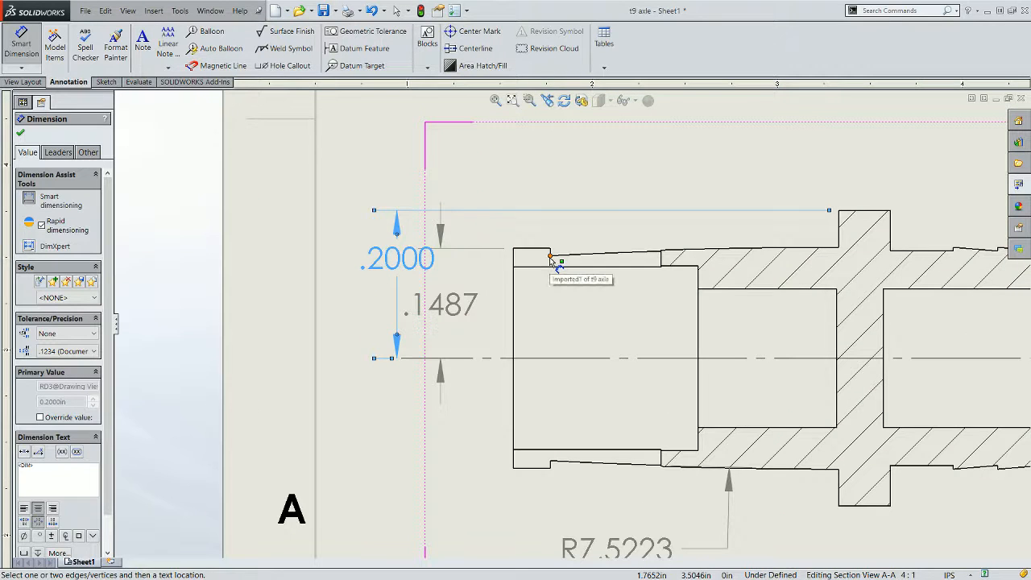
click(551, 258)
click(562, 358)
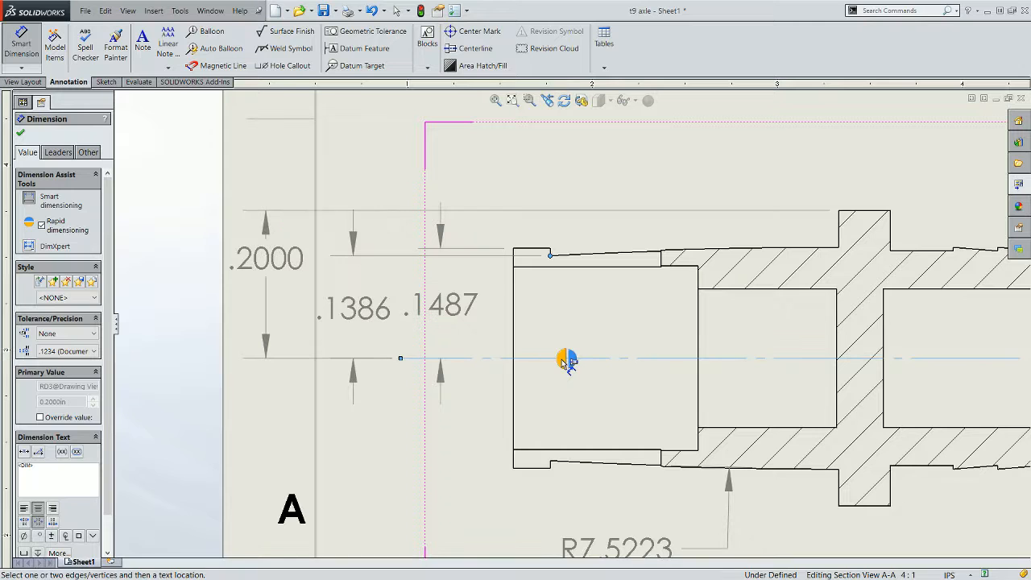
click(566, 360)
scroll(593, 342, up, 5)
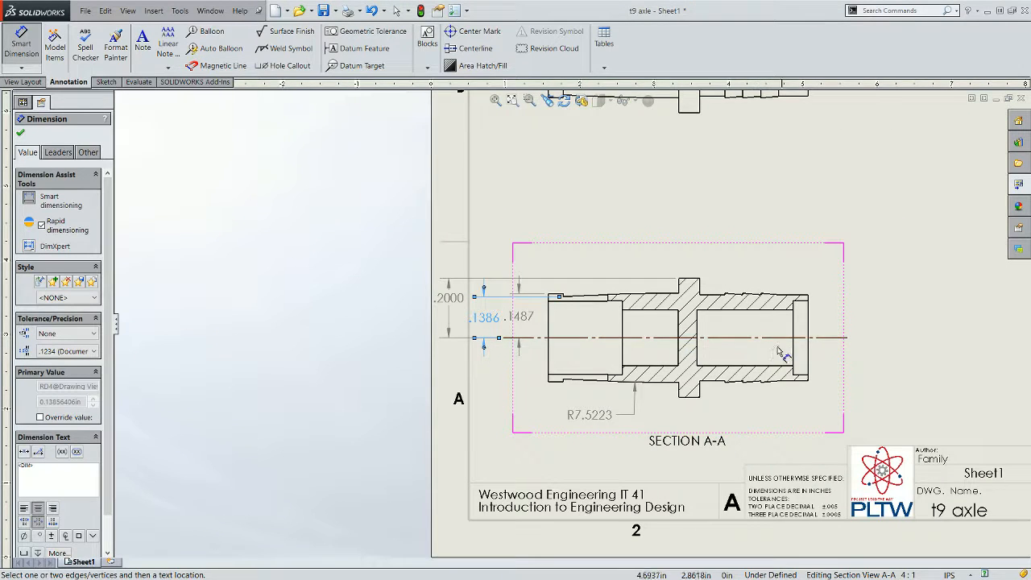
- Dimension the distance from the centerline to the flange's left base corner, placing it left of the section view, and close Smart Dimension
scroll(779, 351, down, 2)
scroll(685, 330, down, 2)
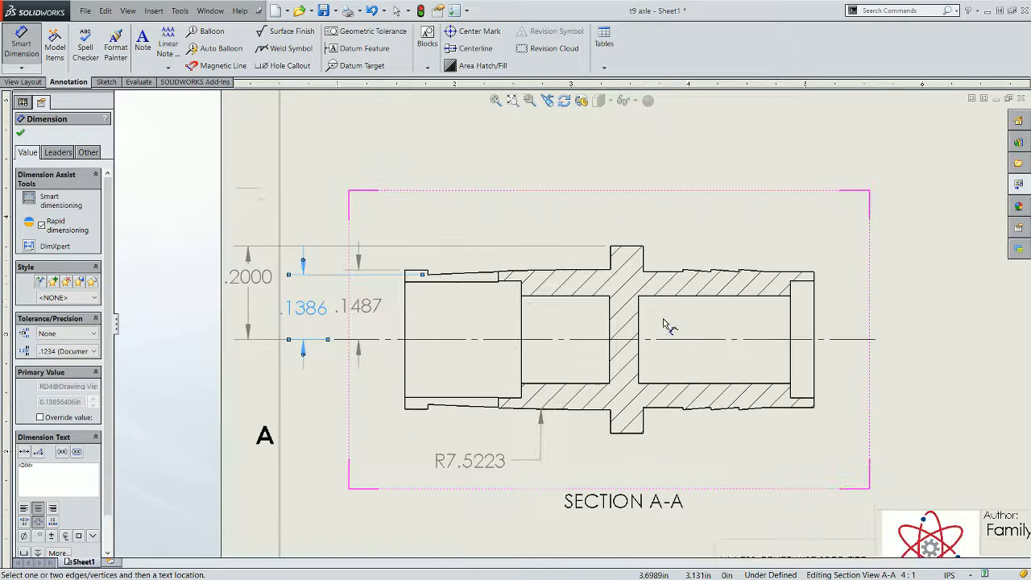
click(609, 270)
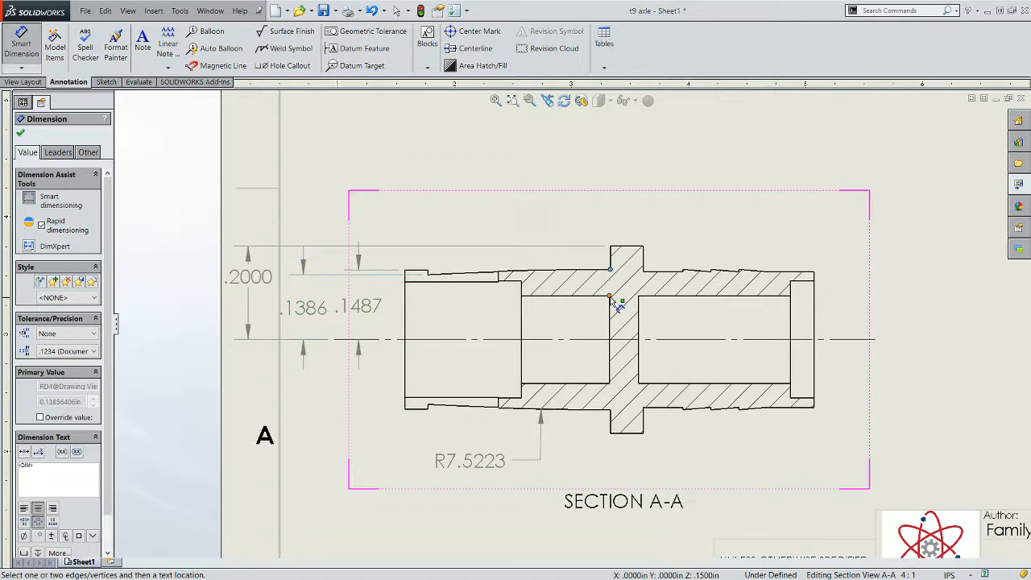
click(609, 339)
click(610, 346)
scroll(547, 349, up, 2)
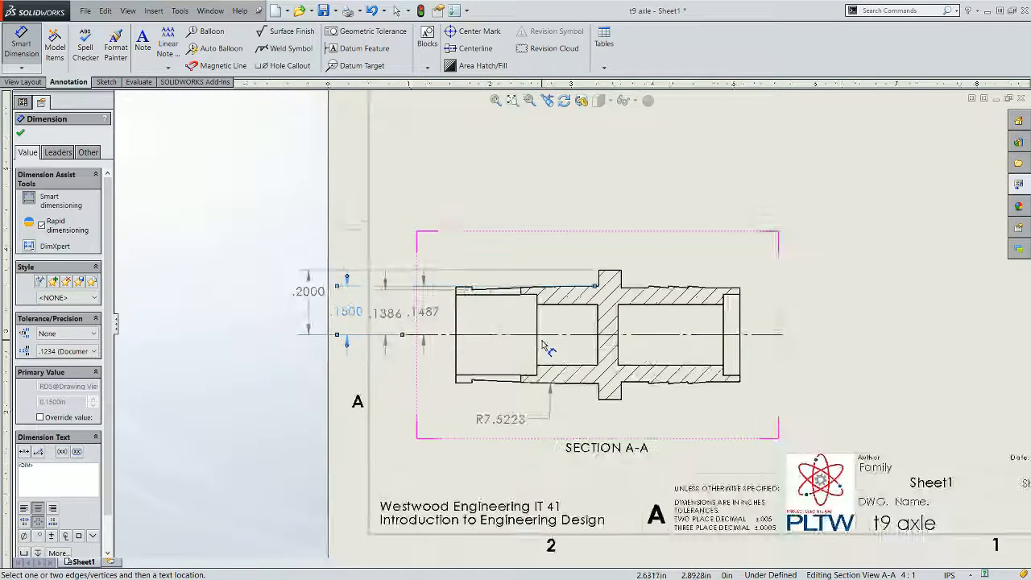
scroll(546, 348, up, 2)
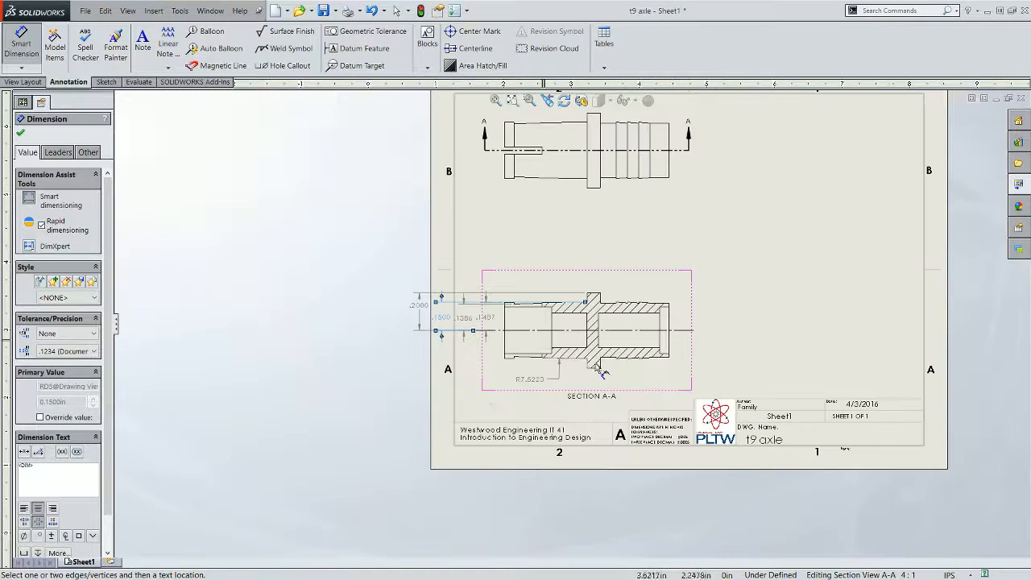
click(684, 391)
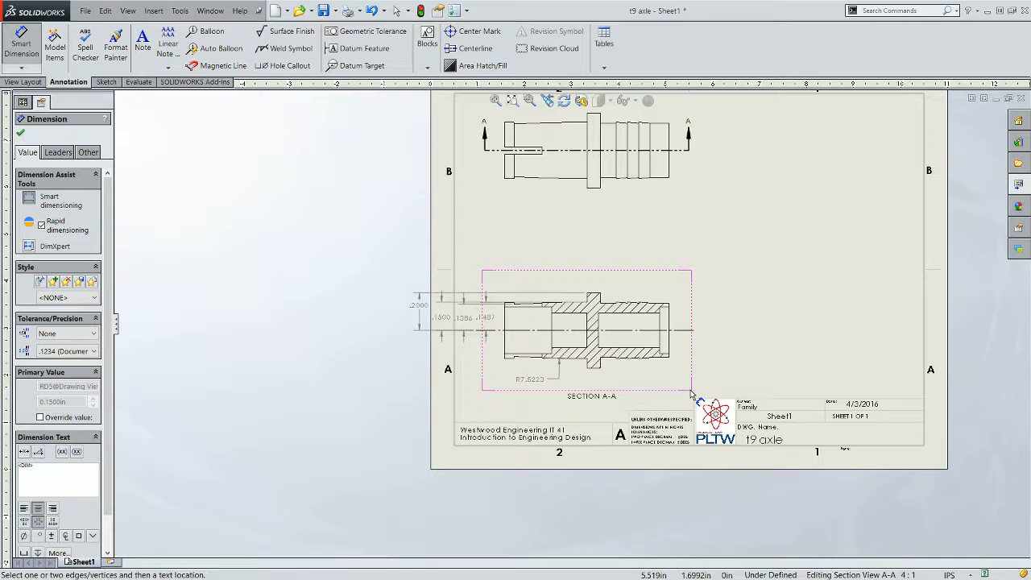
click(21, 44)
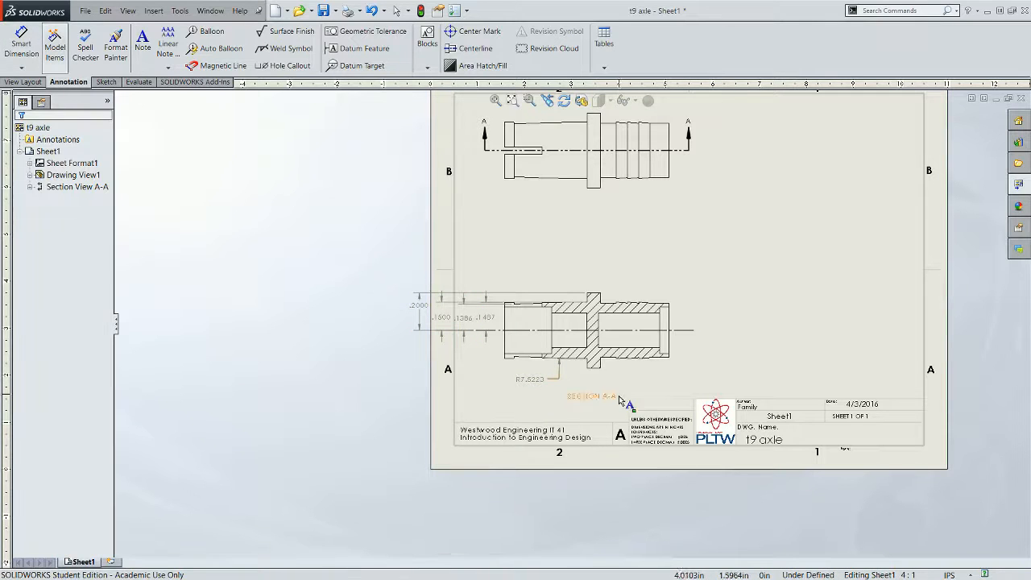
- Rearrange the left-side dimensions so .2000, .1500, .1487 and .1386 sit side by side left of the section view
drag(640, 385, 679, 344)
mouse_move(642, 202)
mouse_down()
mouse_move(695, 202)
mouse_move(697, 219)
mouse_up()
scroll(567, 284, down, 3)
drag(527, 278, 491, 281)
click(455, 274)
mouse_move(420, 256)
mouse_down()
mouse_move(425, 276)
mouse_move(424, 266)
mouse_up()
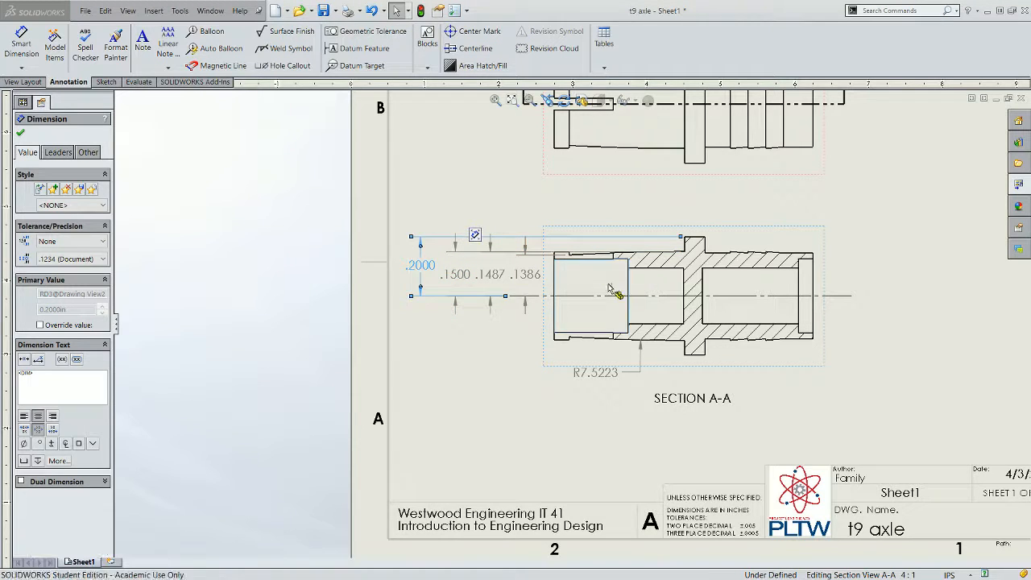
click(617, 286)
scroll(581, 270, down, 2)
scroll(582, 270, down, 2)
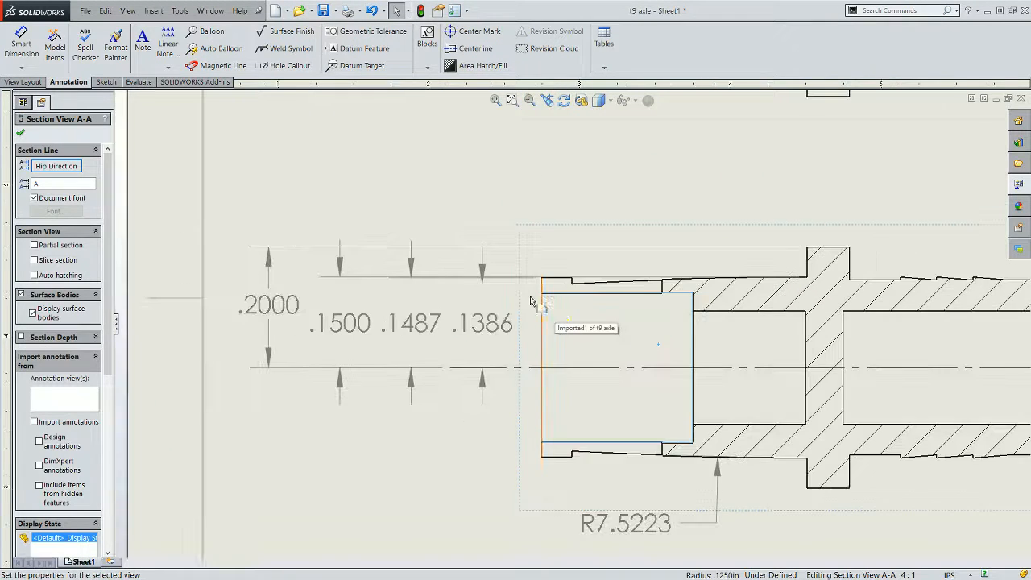
scroll(547, 350, down, 1)
drag(499, 332, 534, 331)
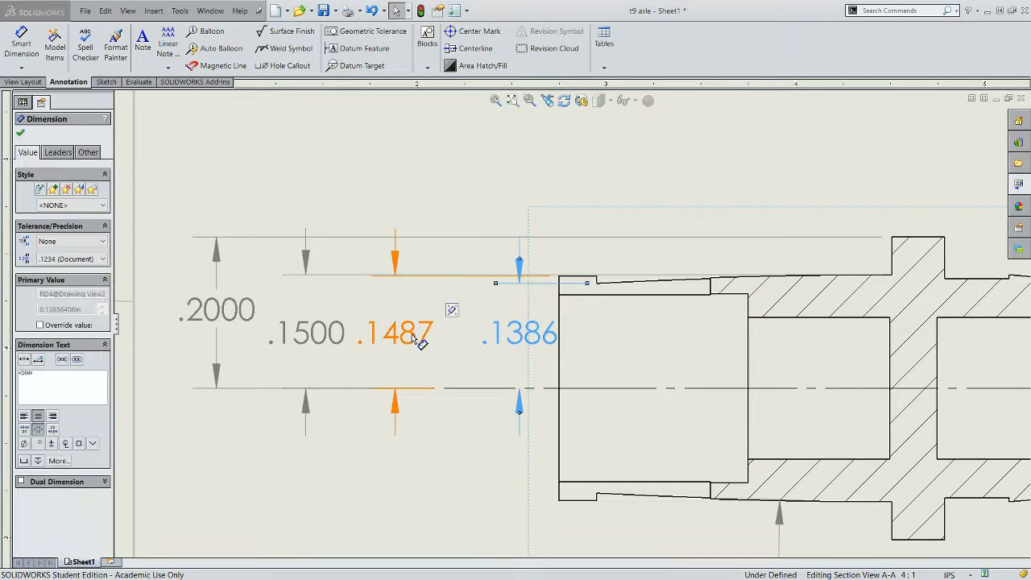
drag(419, 342, 463, 339)
scroll(662, 344, up, 5)
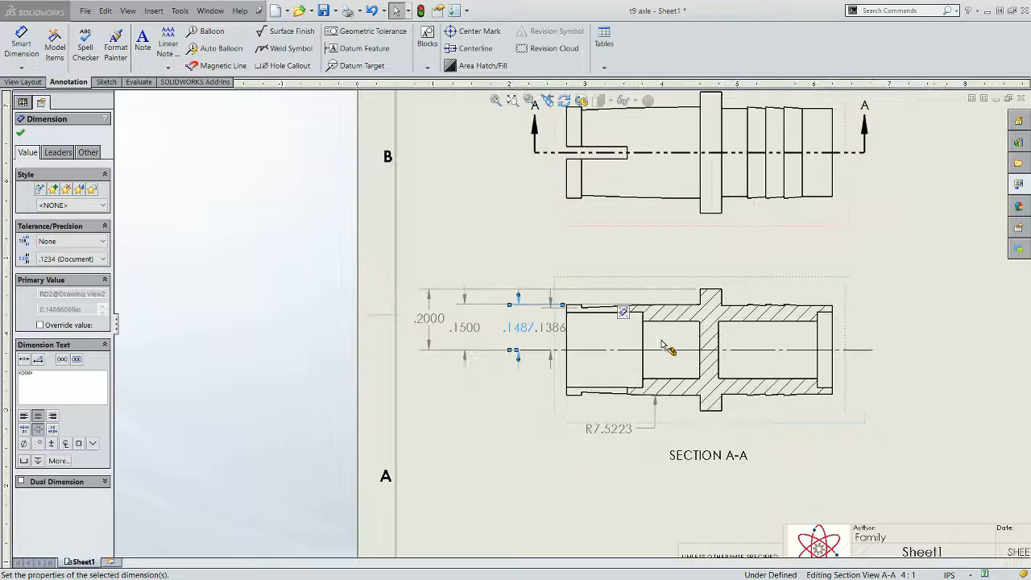
scroll(664, 350, down, 3)
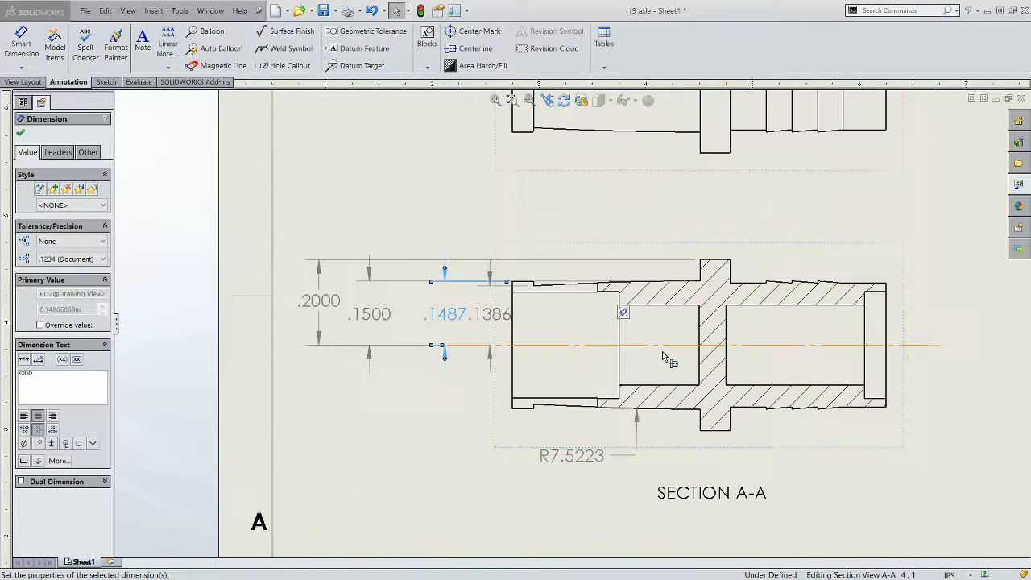
scroll(662, 351, up, 5)
scroll(700, 324, down, 4)
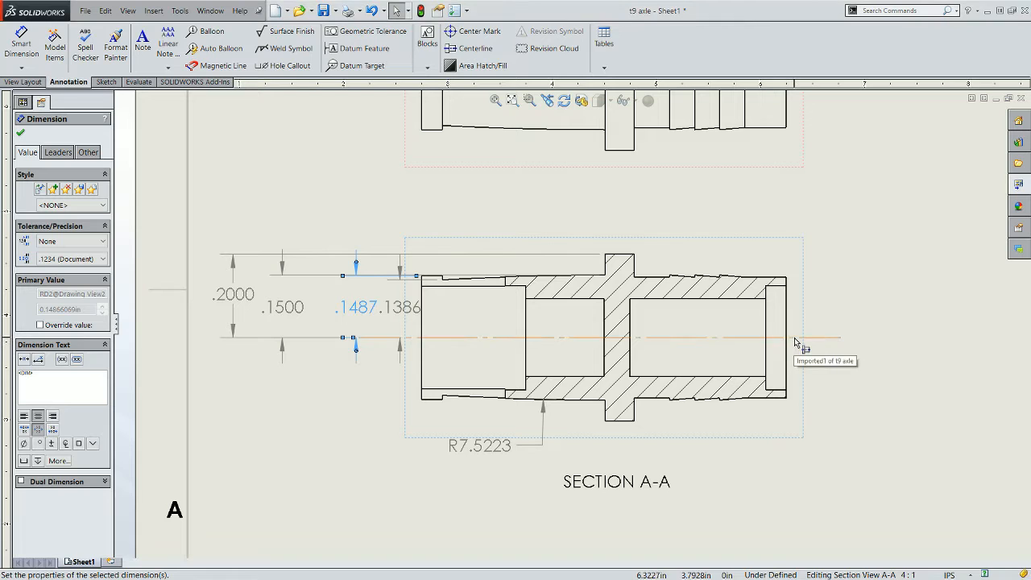
- Dimension the distance from the centerline to the top corner at the axle's right end, placing it right of the section view
click(22, 42)
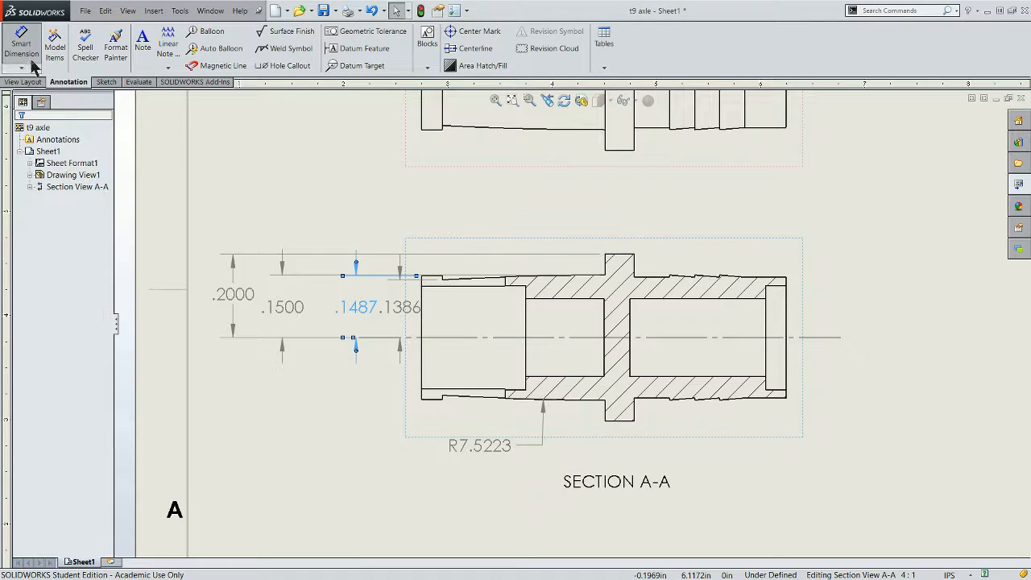
click(804, 337)
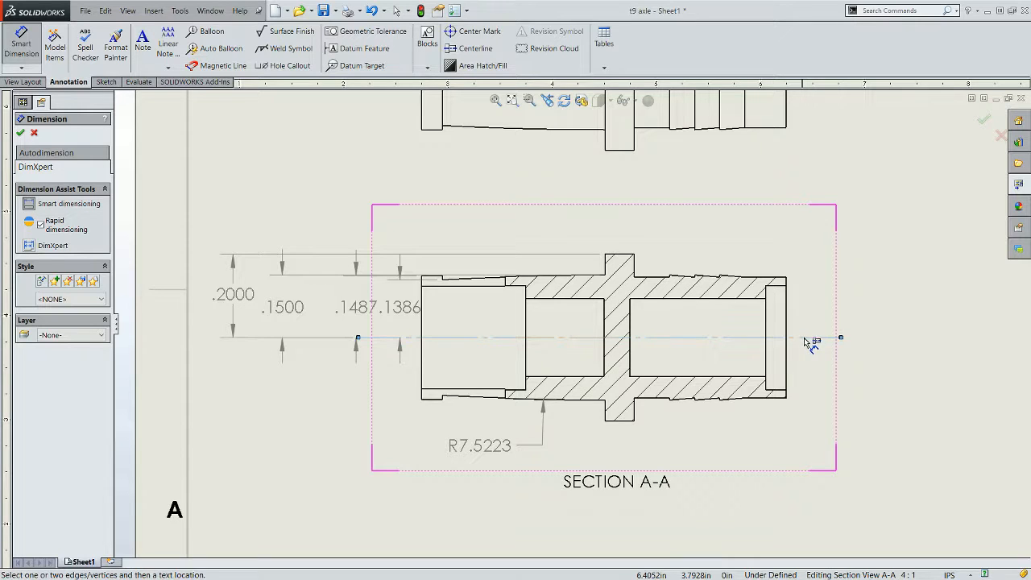
click(778, 288)
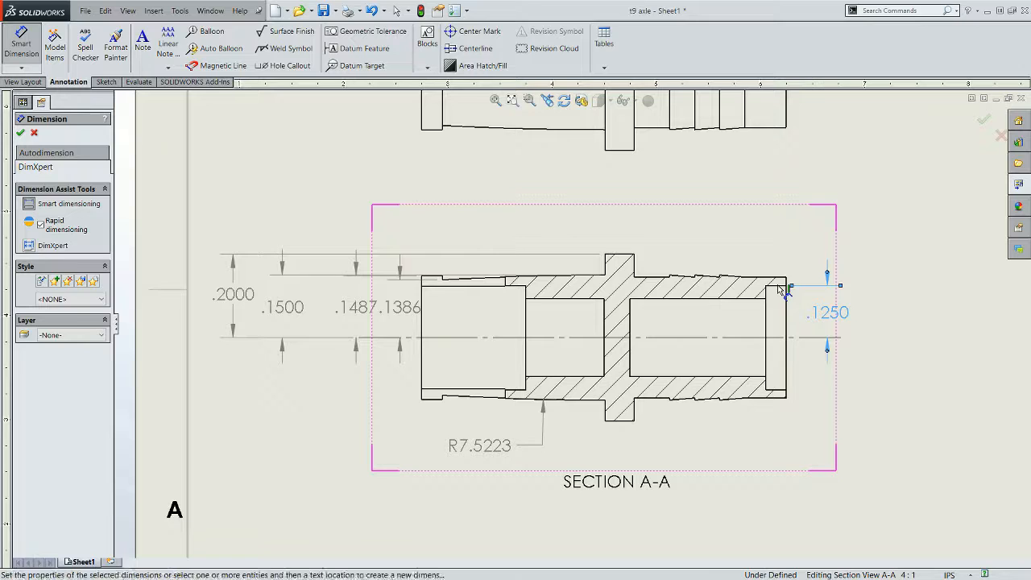
click(782, 290)
- Dimension the distance from the centerline to the right end's inner bore edge, placing it to the right
click(780, 339)
click(757, 300)
click(756, 302)
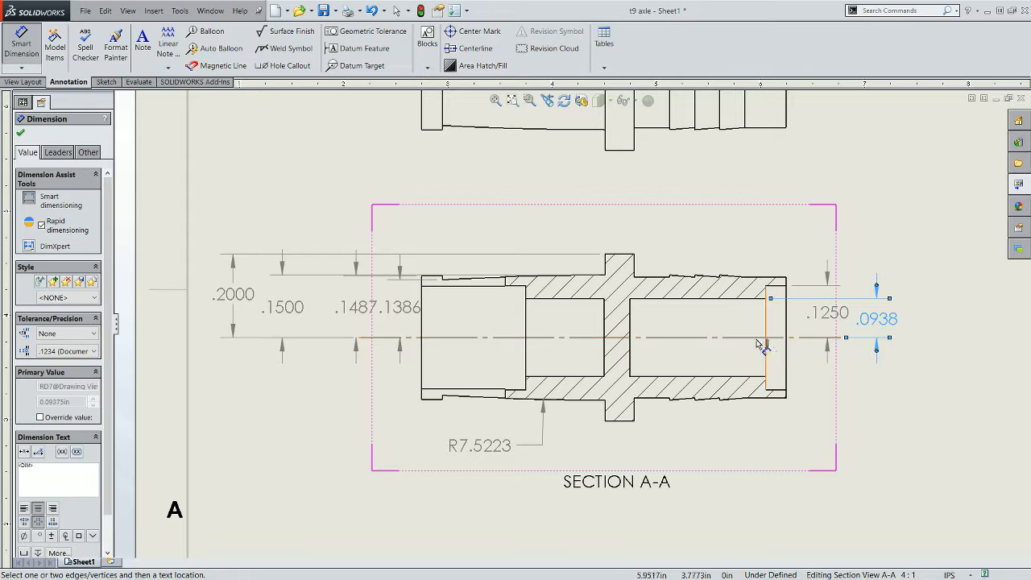
click(755, 339)
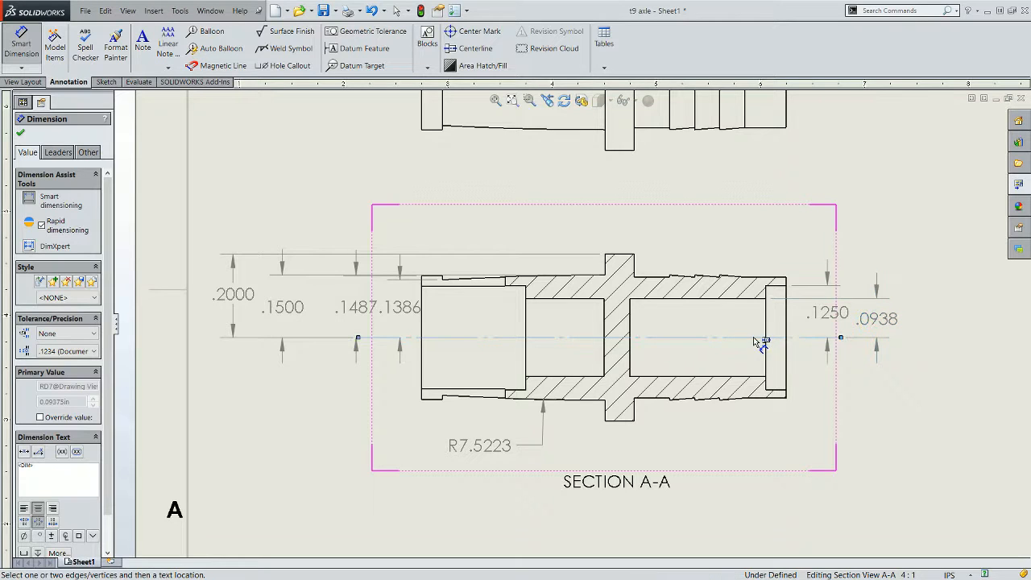
- Dimension the distance from the centerline to the flange's right base corner, placing it to the right
click(641, 278)
click(637, 278)
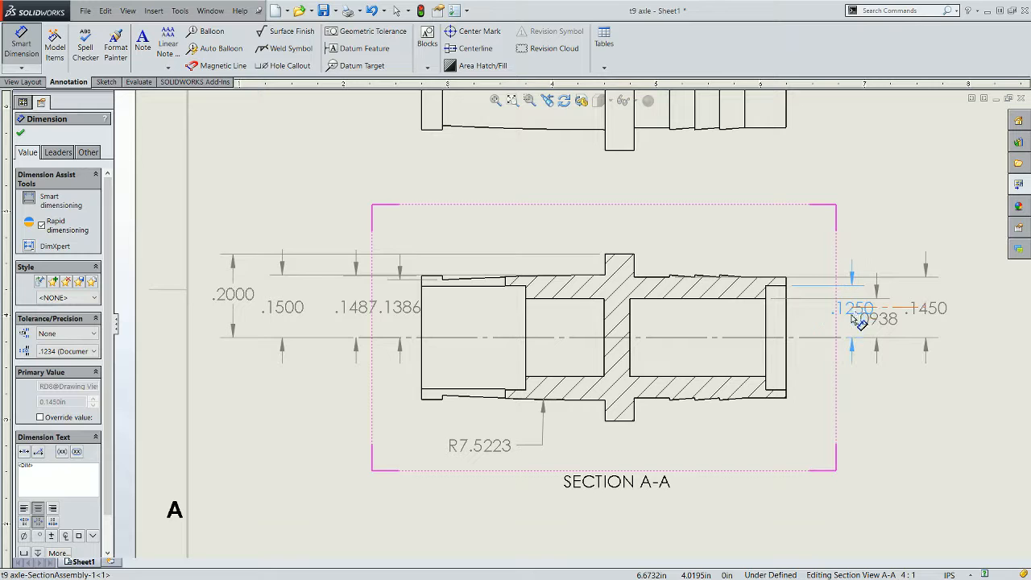
click(852, 322)
- Rearrange the right-side dimensions so .0938, .1250 and .1450 sit side by side right of the section view
drag(837, 322, 813, 322)
drag(973, 321, 870, 316)
drag(940, 313, 918, 315)
click(962, 341)
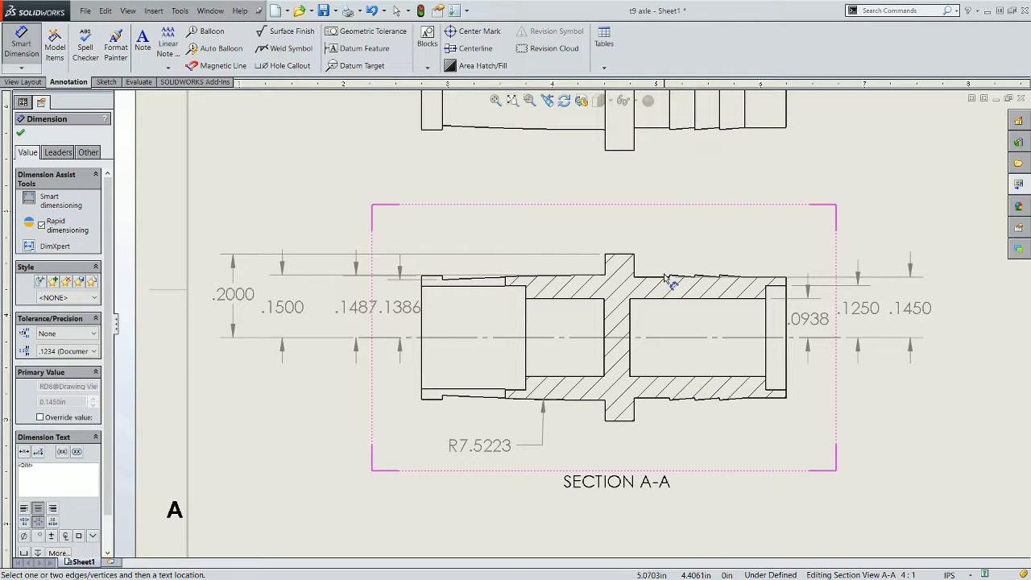
- Zoom in to examine the barbed ridges along the section view's upper edge
scroll(667, 306, down, 8)
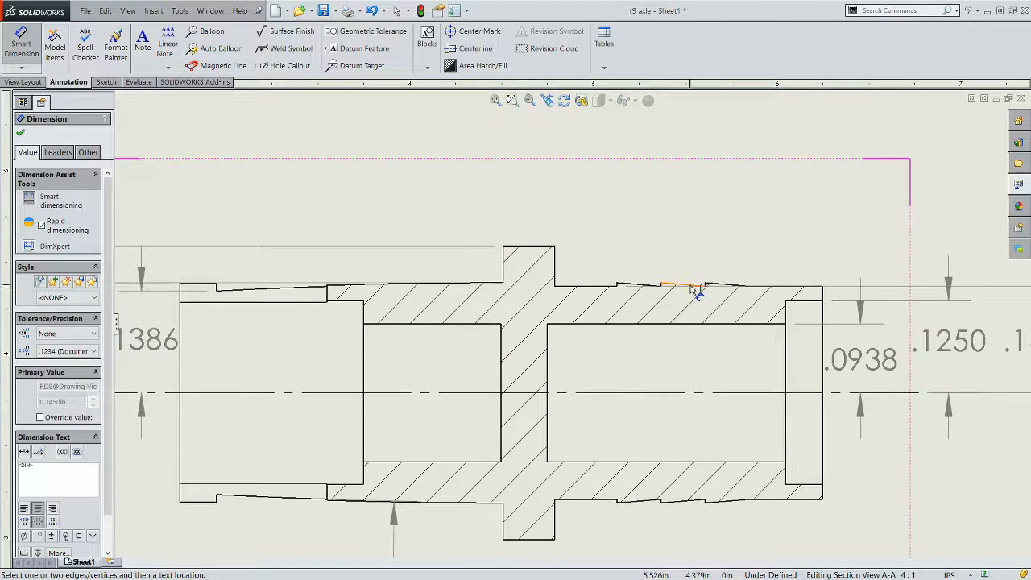
scroll(670, 313, down, 1)
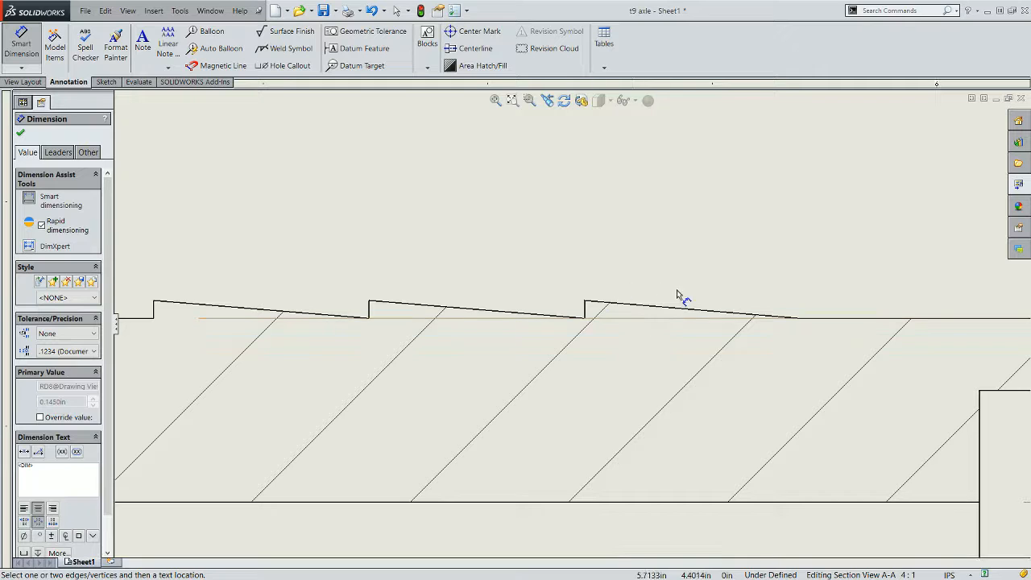
scroll(556, 347, up, 8)
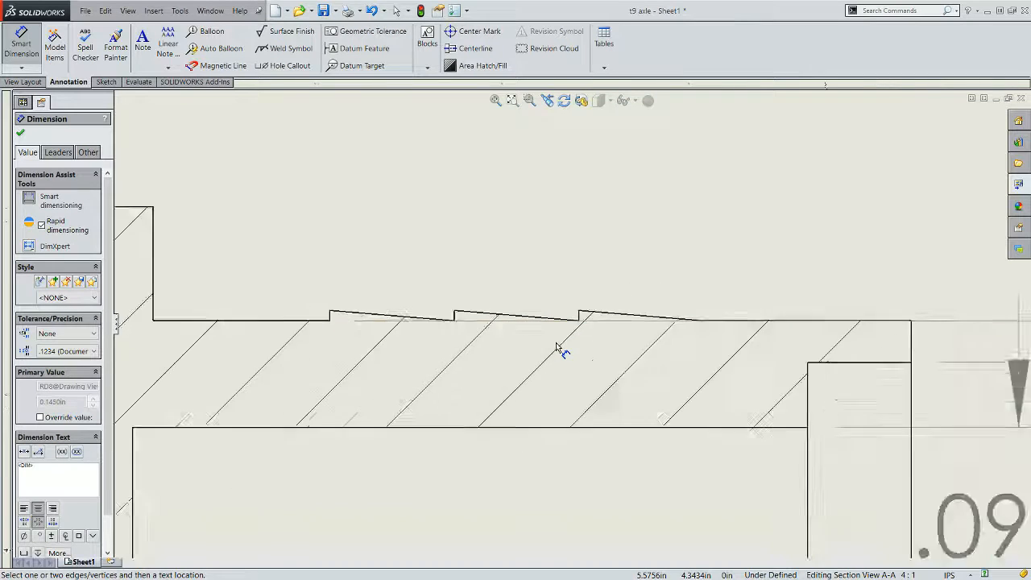
scroll(561, 348, up, 3)
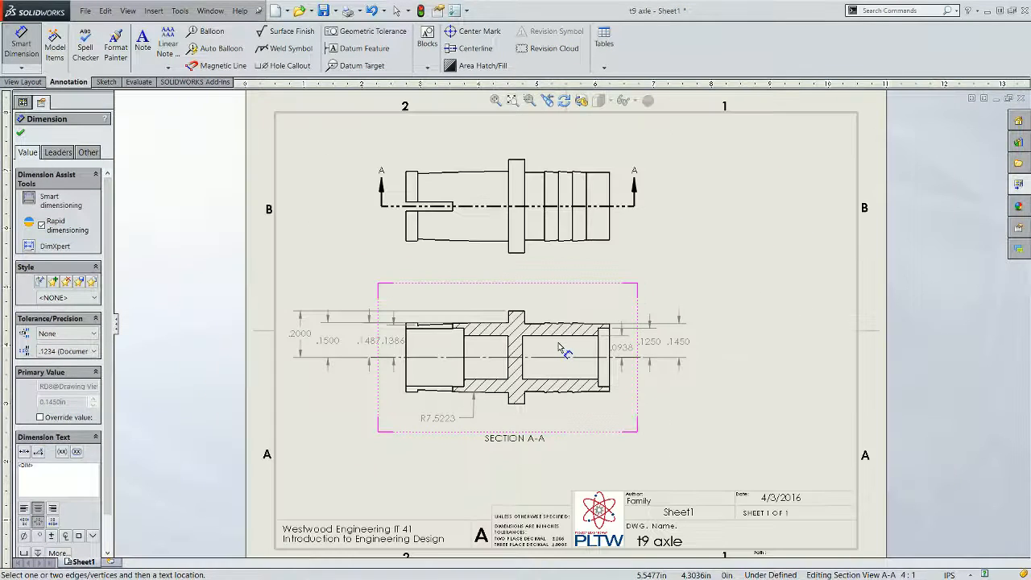
scroll(566, 351, down, 3)
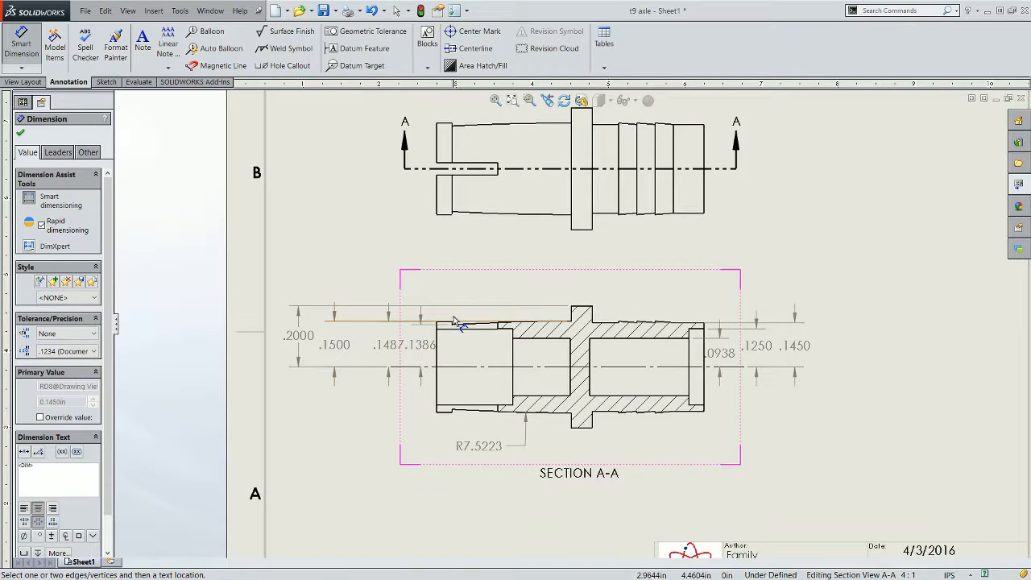
scroll(454, 226, down, 1)
scroll(503, 314, up, 4)
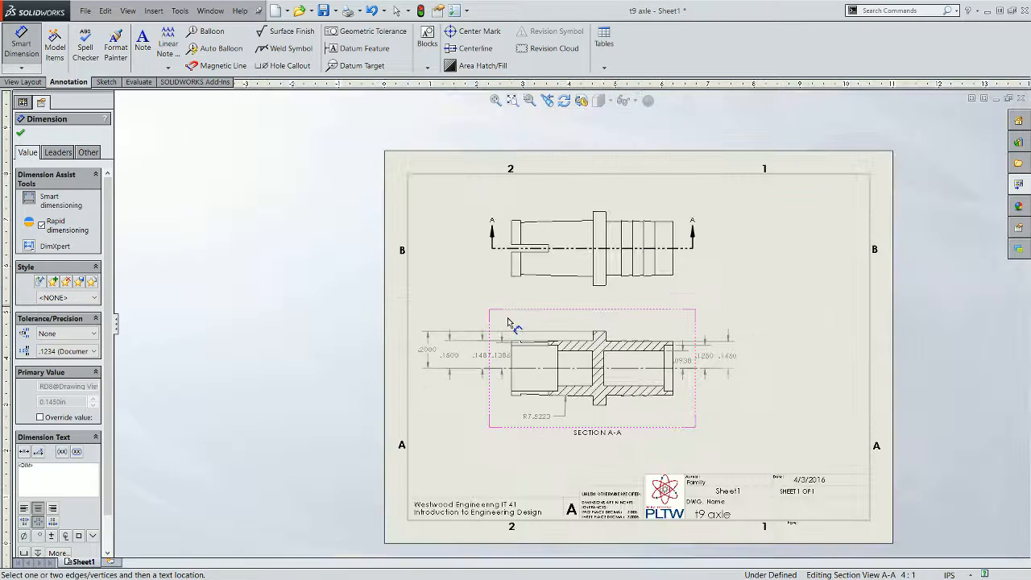
- Dimension the distance from the centerline to the inner bore step near the left end, placing it left of the section, and exit the command
scroll(566, 354, down, 4)
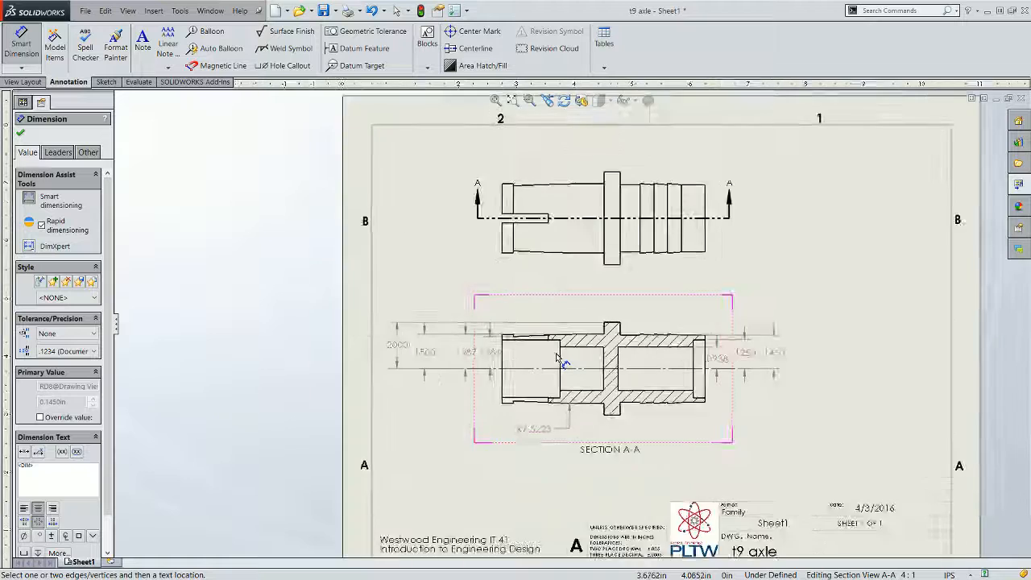
scroll(567, 354, down, 1)
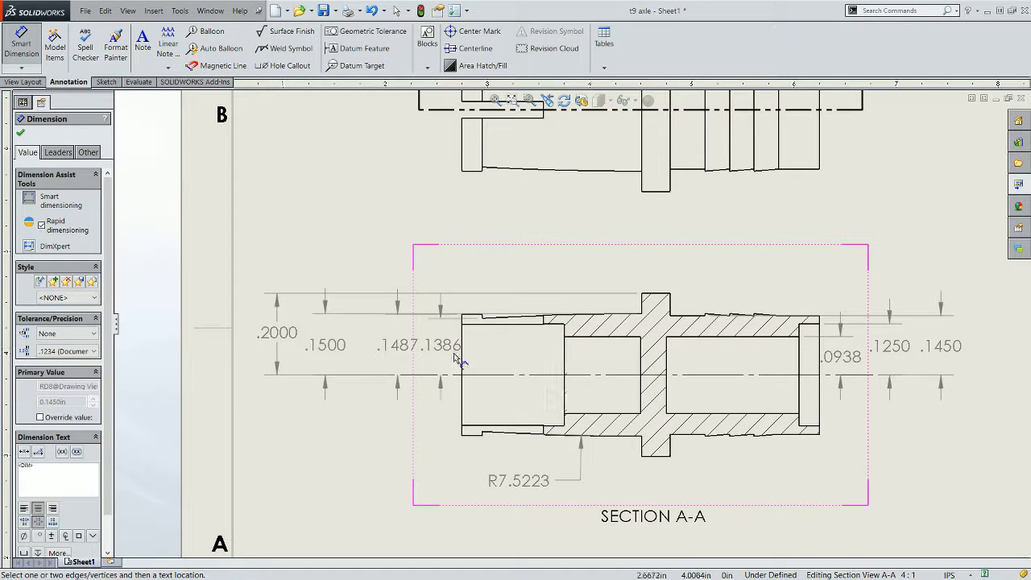
click(581, 338)
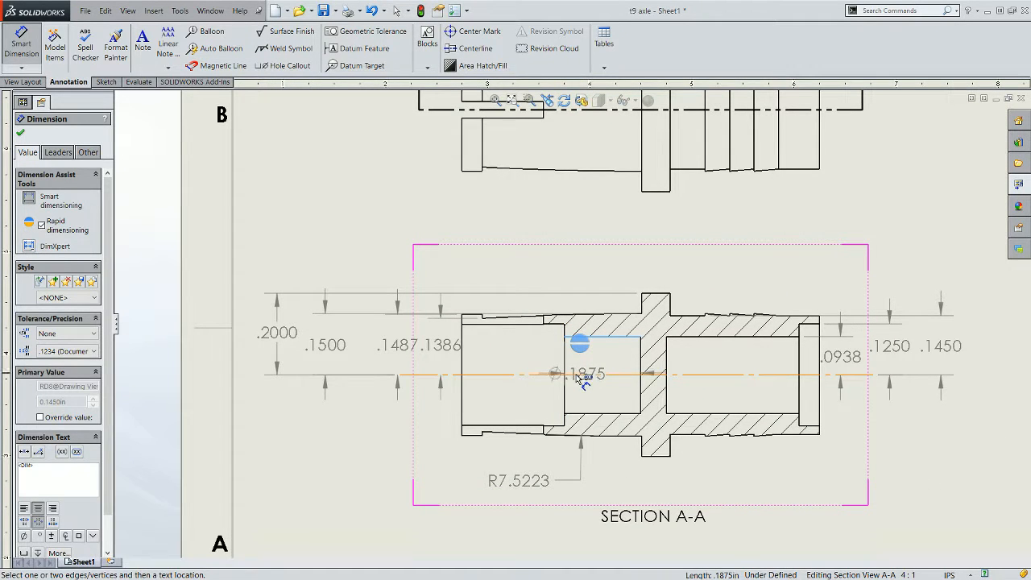
click(577, 375)
click(573, 372)
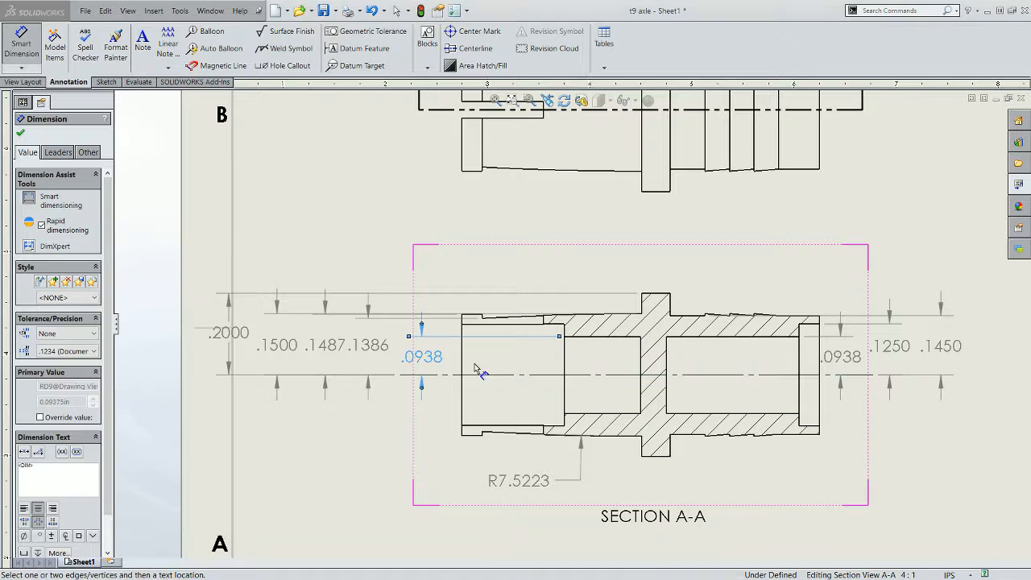
key(f)
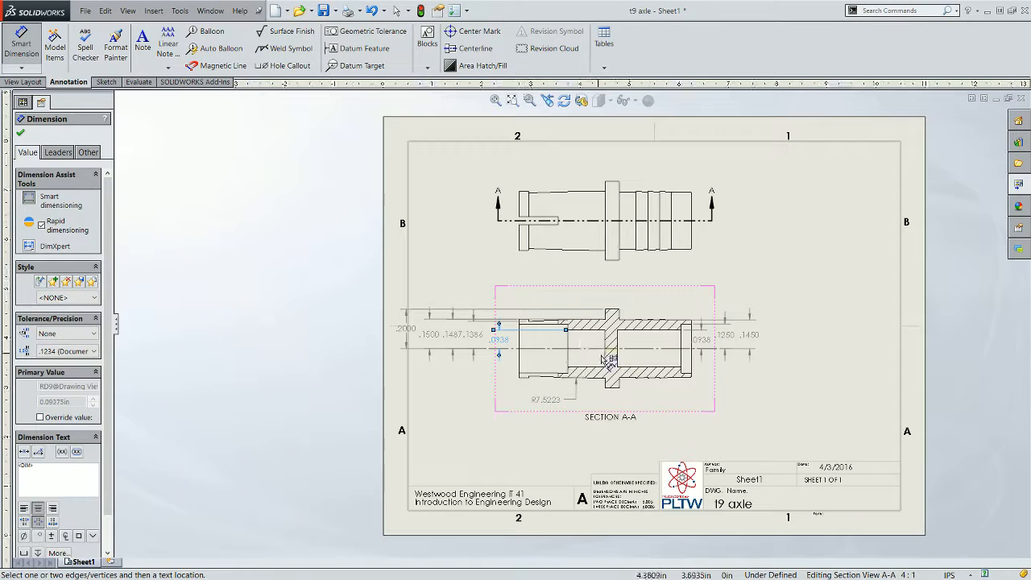
key(Escape)
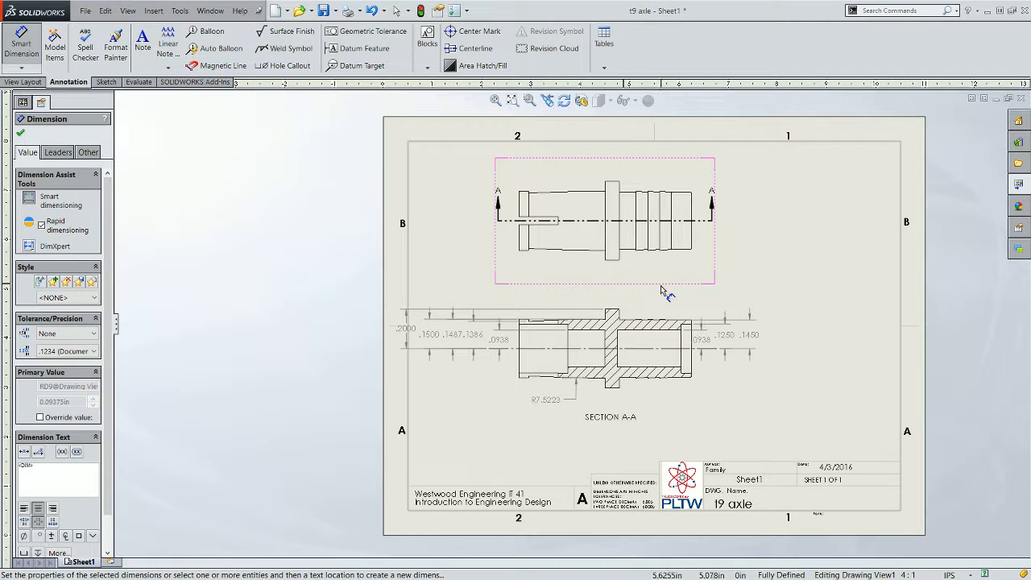
- Move the front view to the right so both views shift together on the sheet
key(Escape)
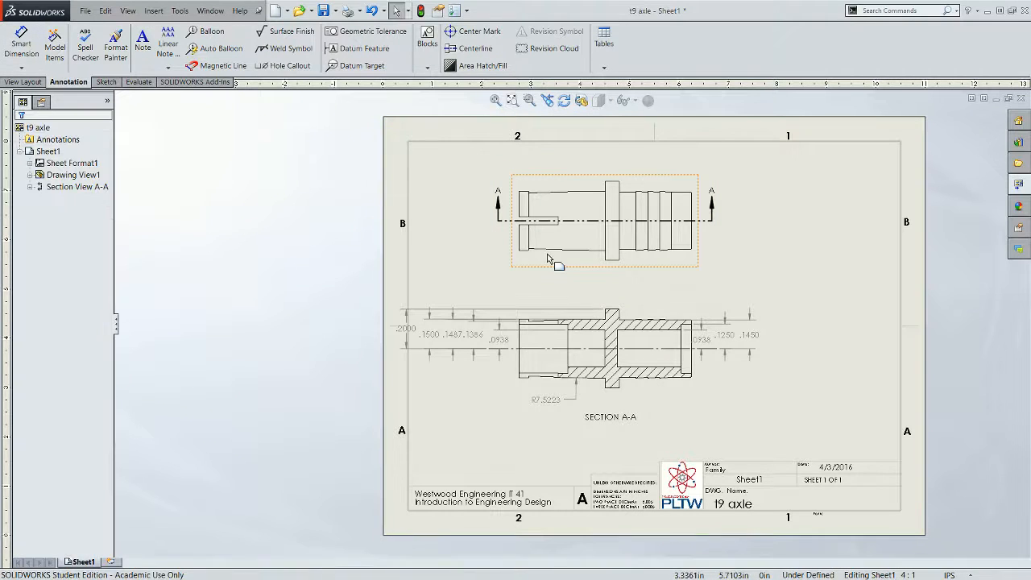
drag(559, 271, 587, 271)
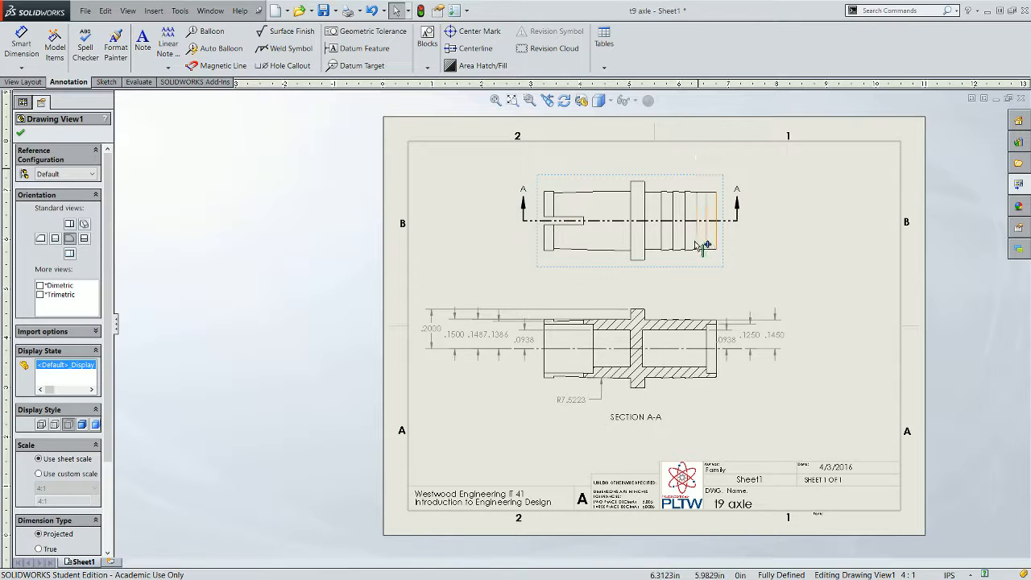
scroll(715, 295, down, 3)
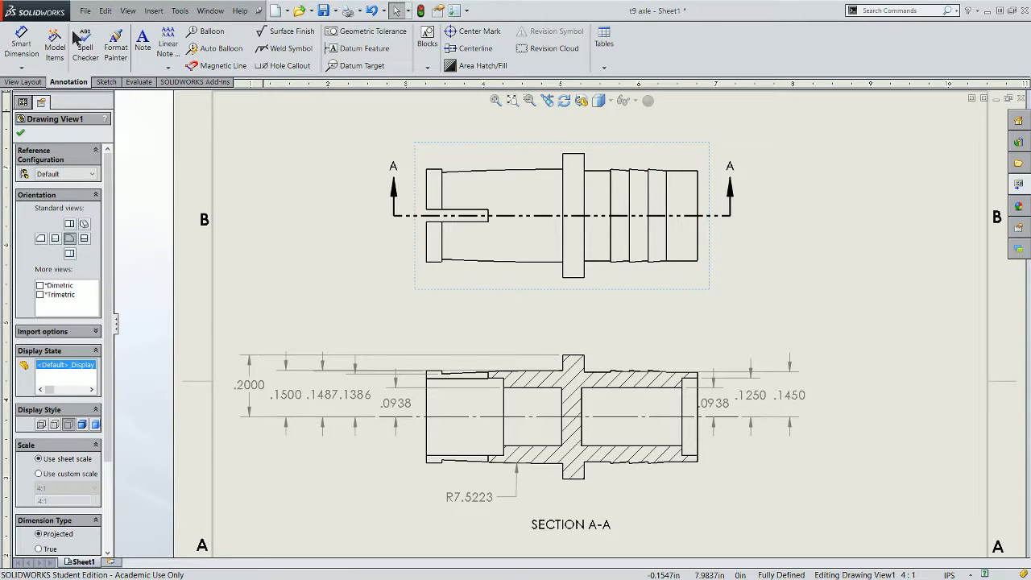
- Dimension the width of the left end collar on the front view, placing it below the view
click(24, 47)
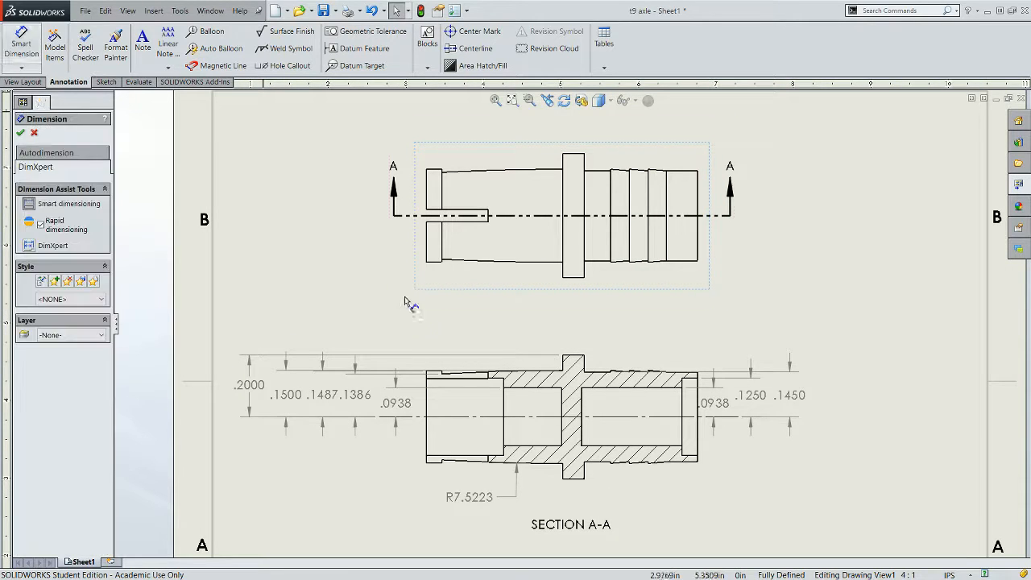
click(428, 257)
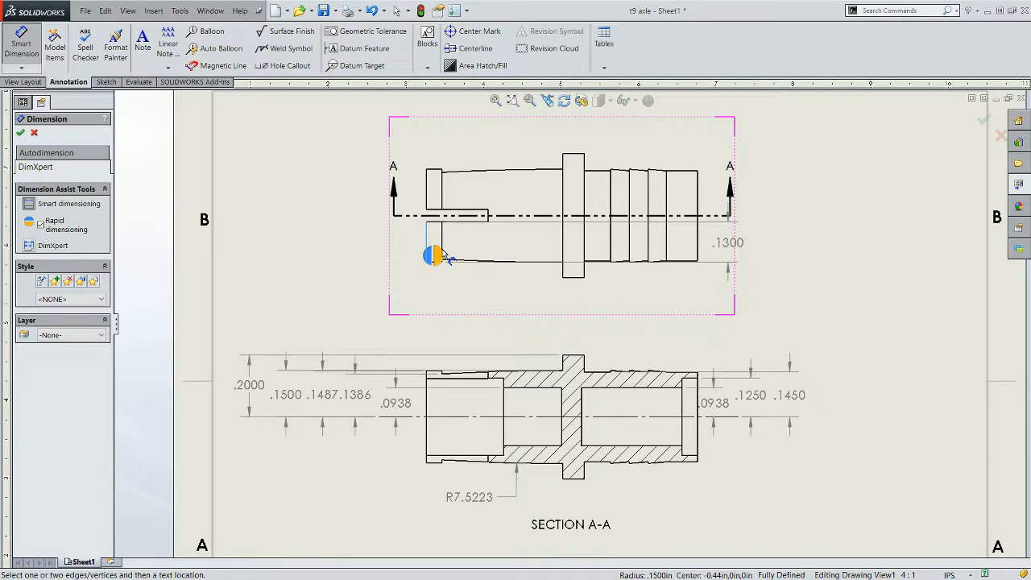
click(442, 247)
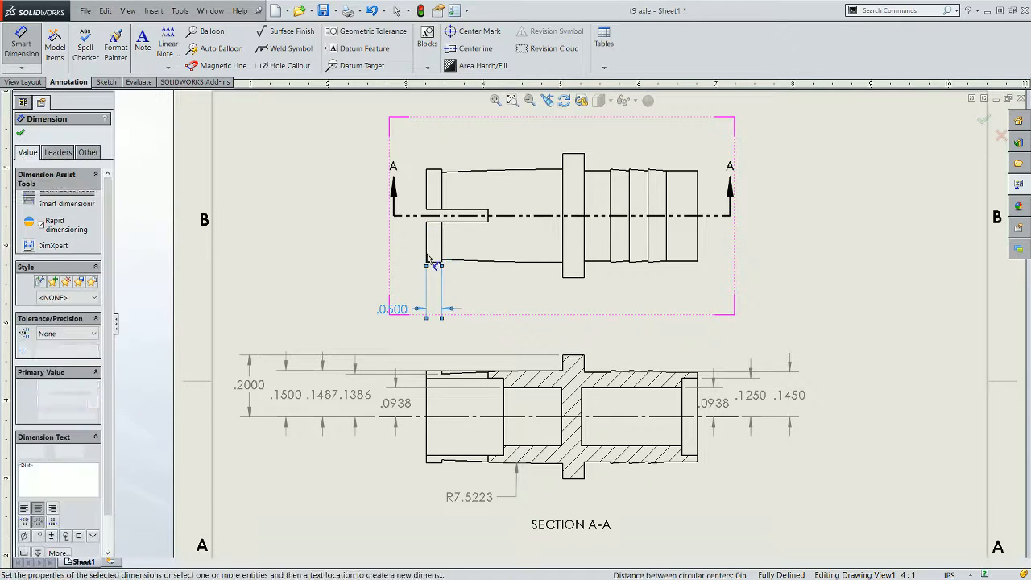
- Dimension the distance from the left end to the flange's left face below the front view
click(427, 254)
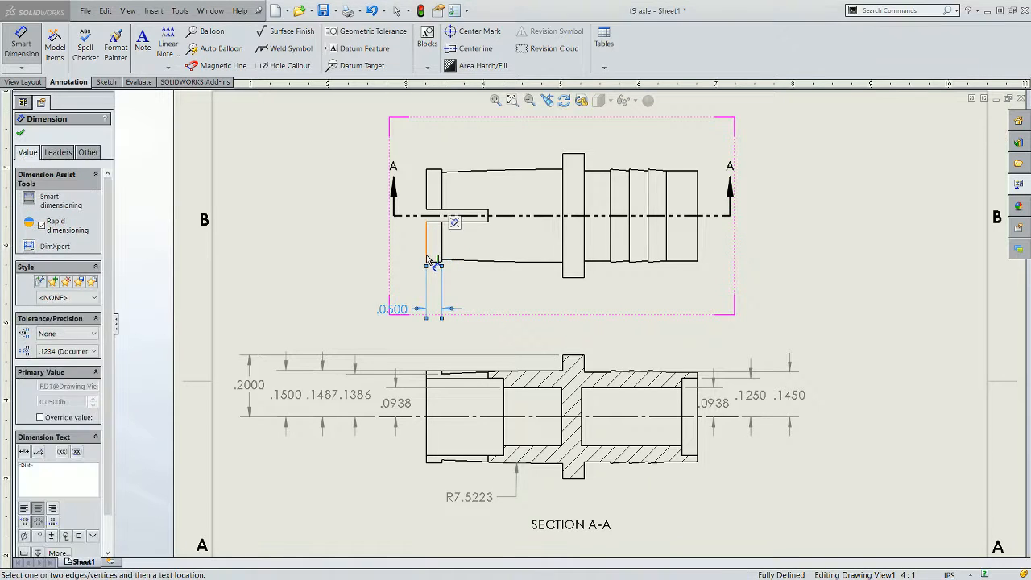
click(563, 272)
click(566, 272)
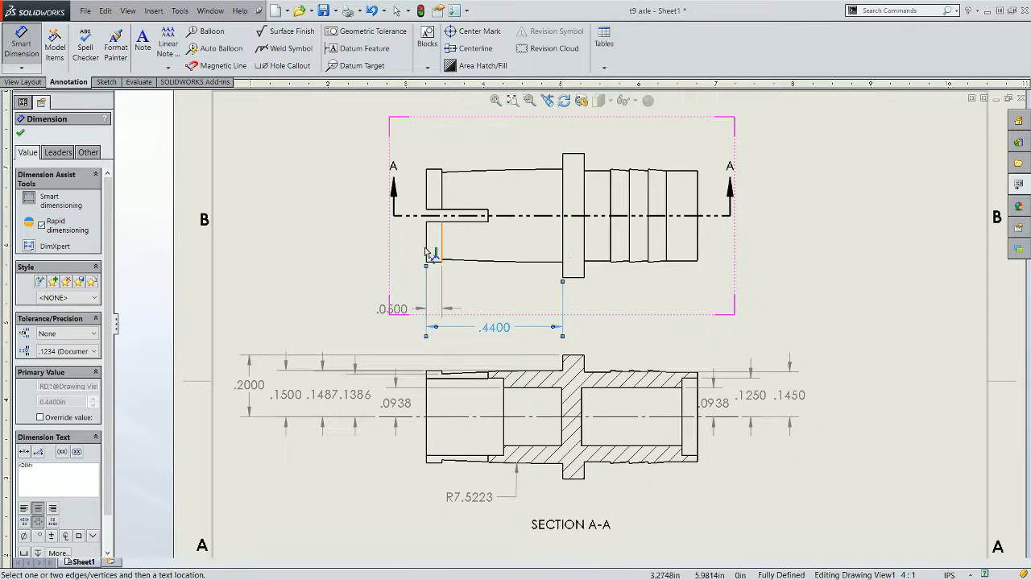
- Dimension the distance from the left end to the flange's right face below the front view
click(426, 256)
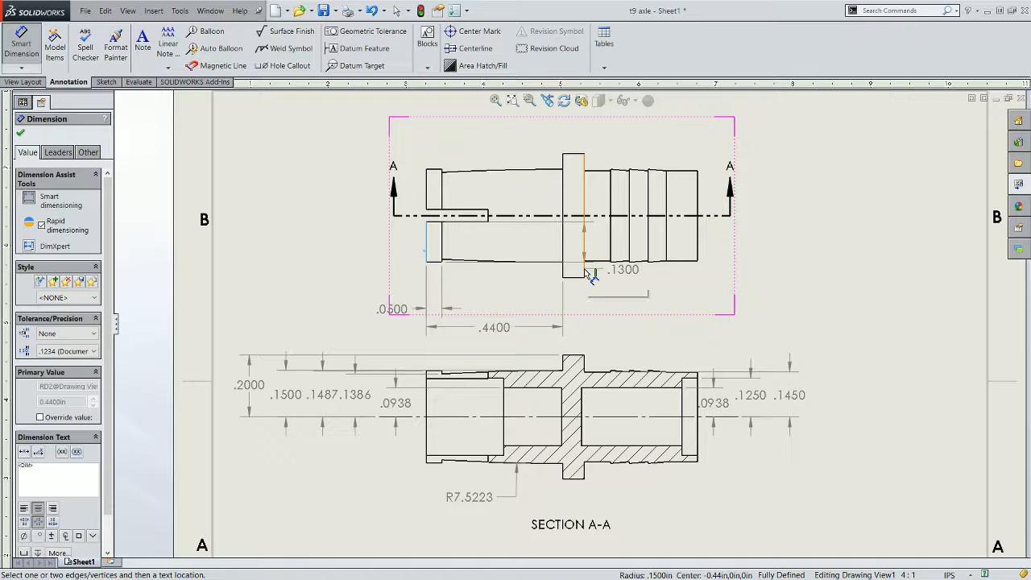
click(584, 271)
click(591, 274)
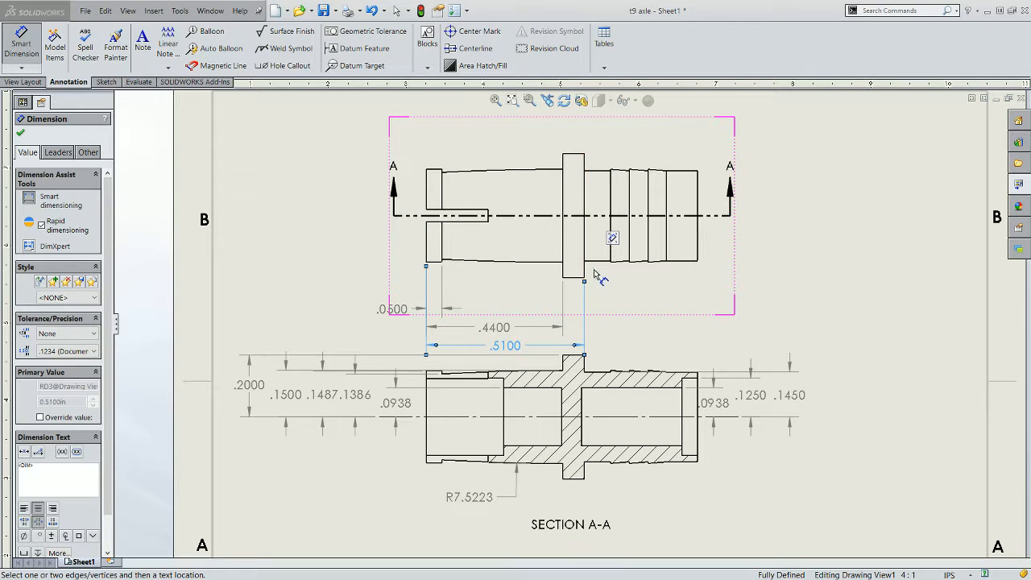
click(427, 245)
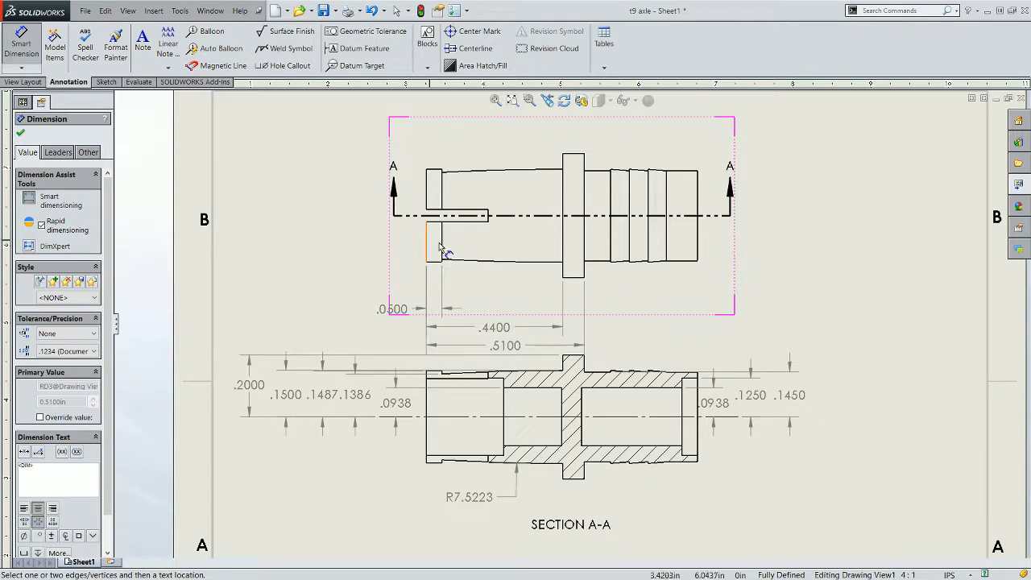
click(430, 260)
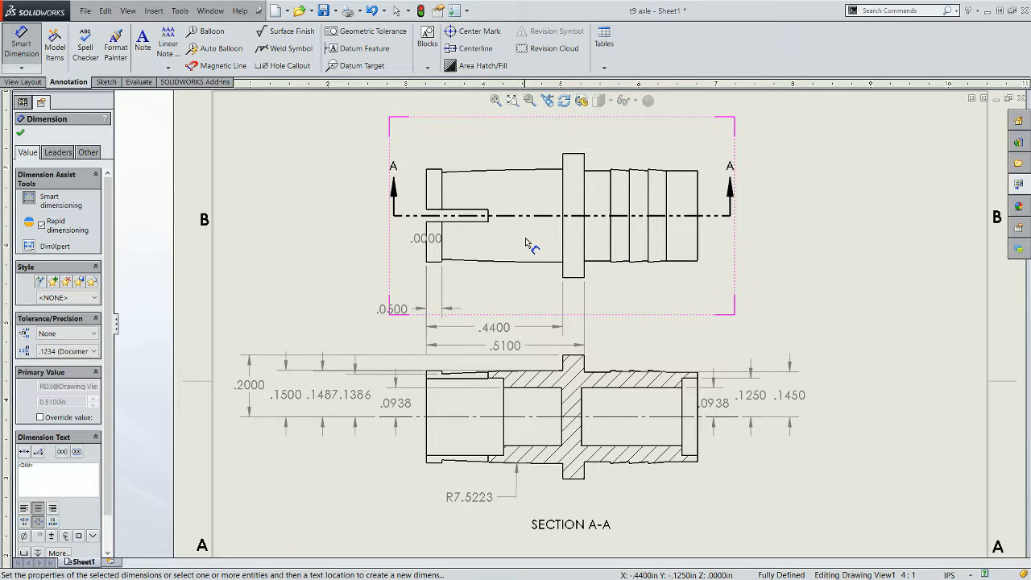
key(Escape)
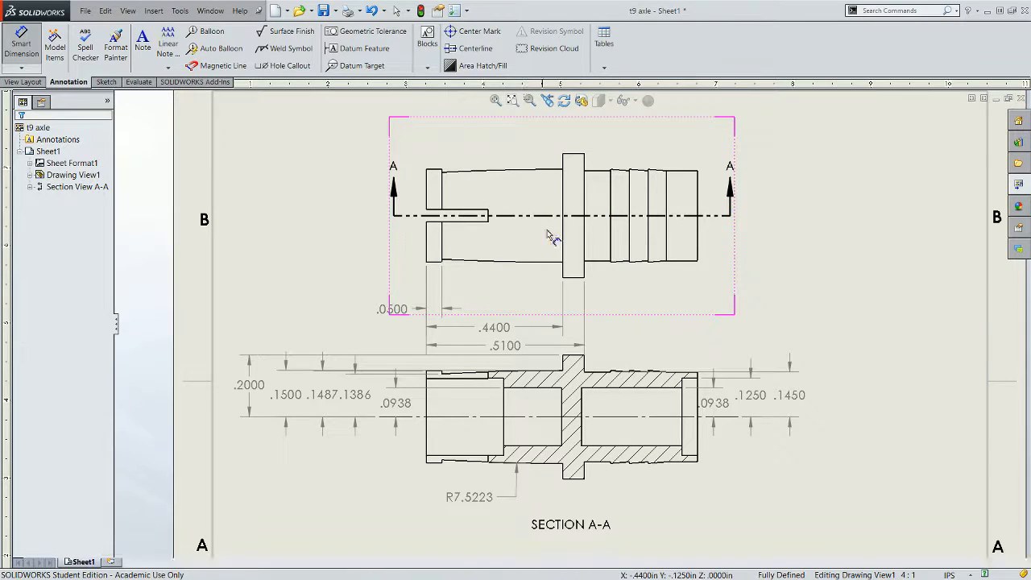
- Dimension the distance from the left end to the first barb step below the front view
click(427, 246)
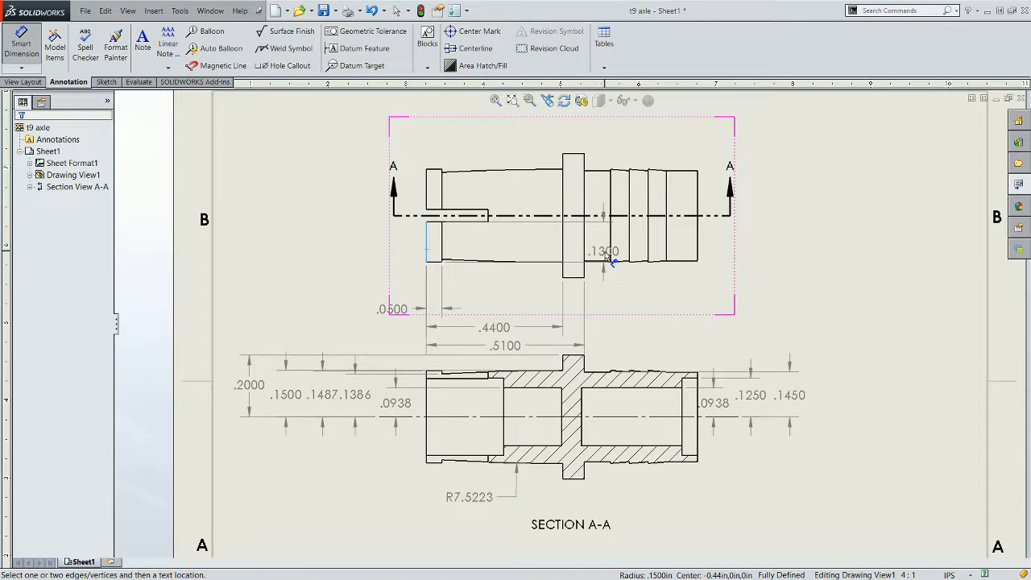
click(609, 251)
click(609, 258)
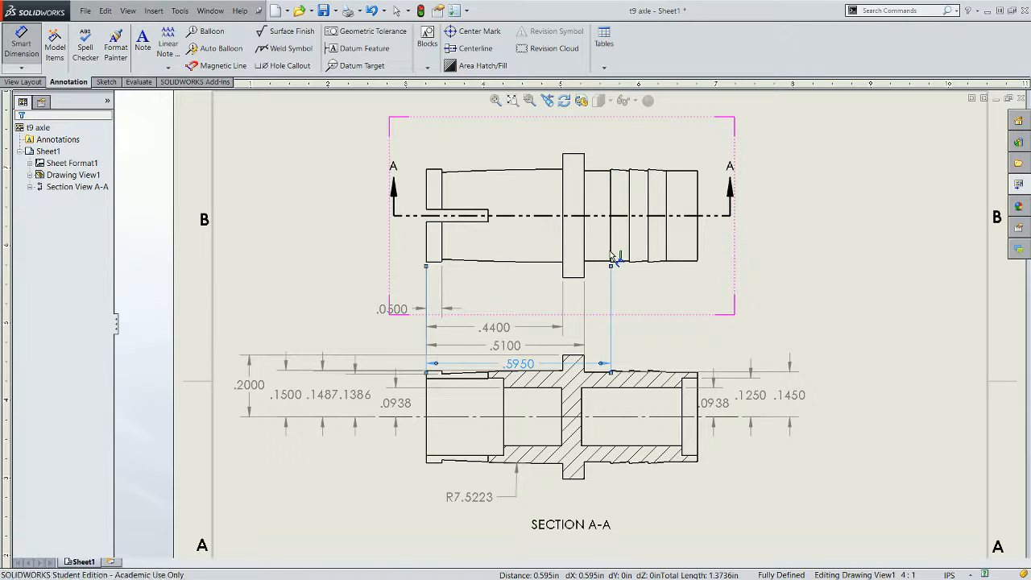
- Dimension the overall length from the left end to the right end below the front view
click(426, 252)
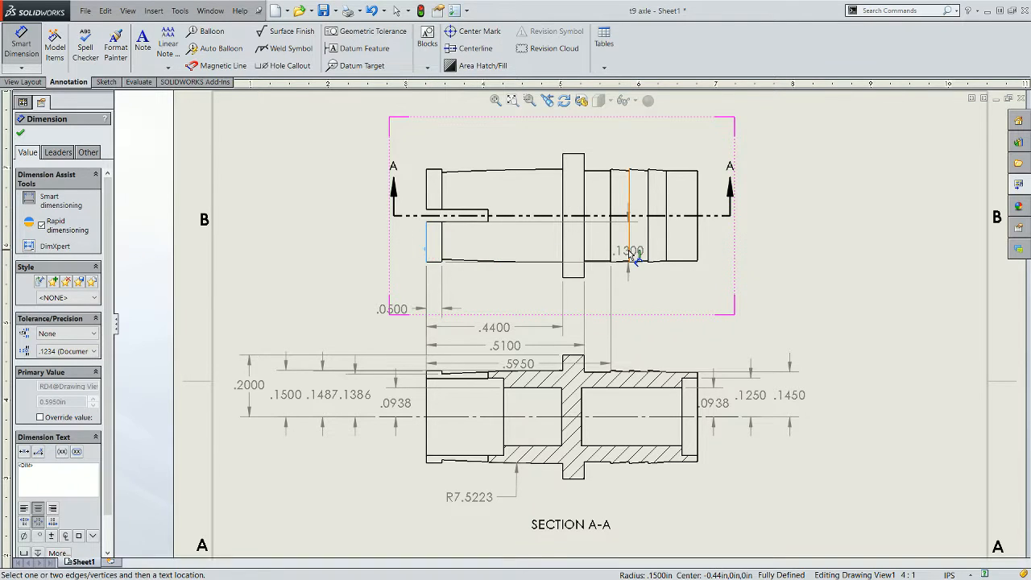
click(698, 253)
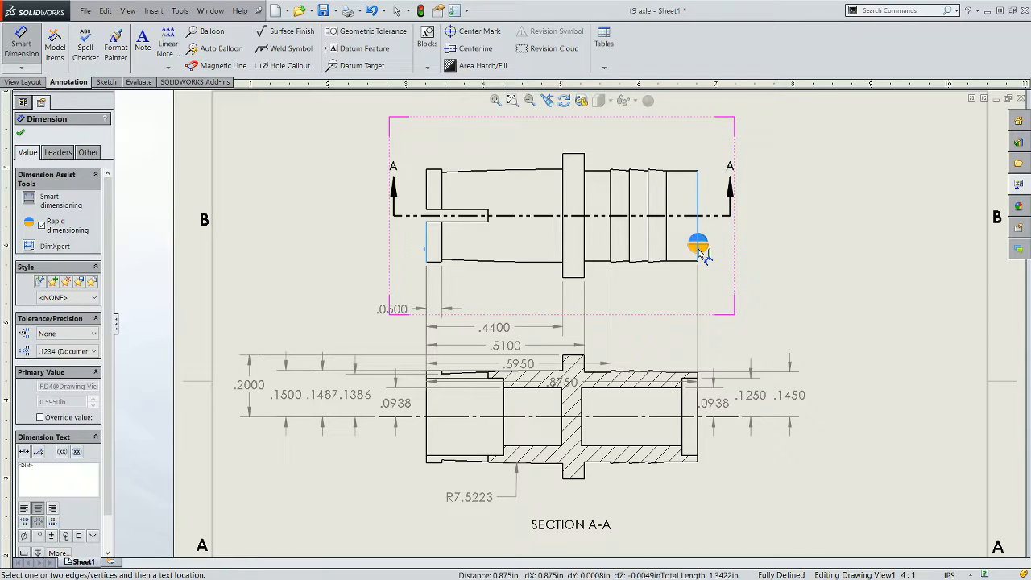
click(698, 249)
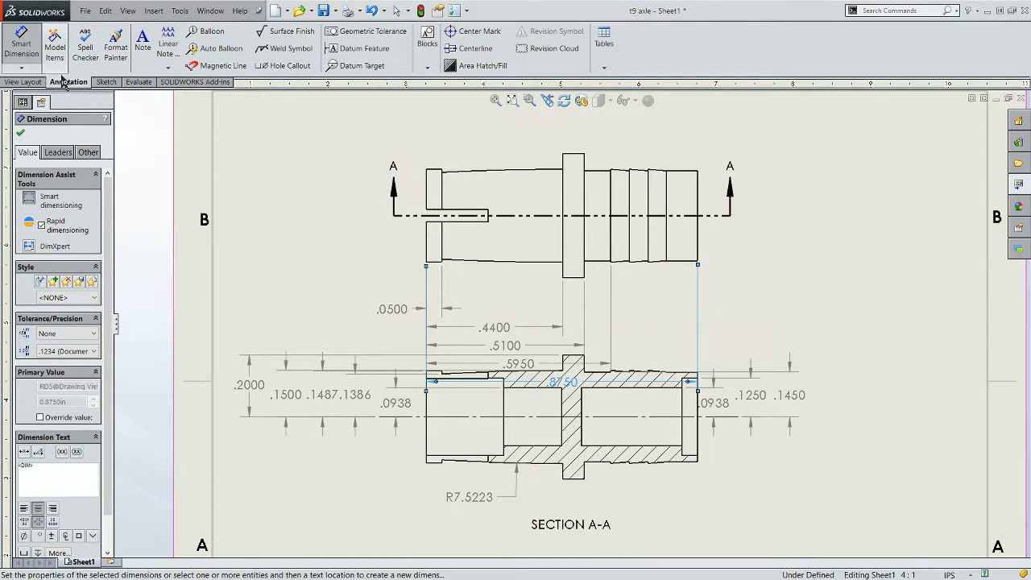
- Move the front view upward so its stacked dimensions clear the section view
key(Escape)
drag(705, 292, 693, 237)
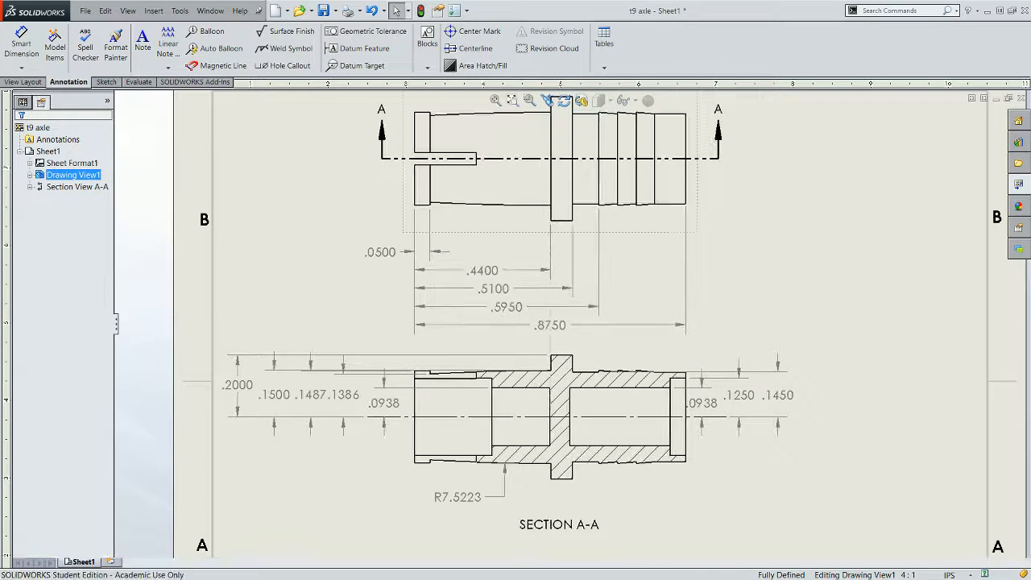
click(727, 241)
- Dimension the distance from the left end to the last barb step, inserting it between the existing length dimensions, and exit the command
scroll(668, 217, down, 3)
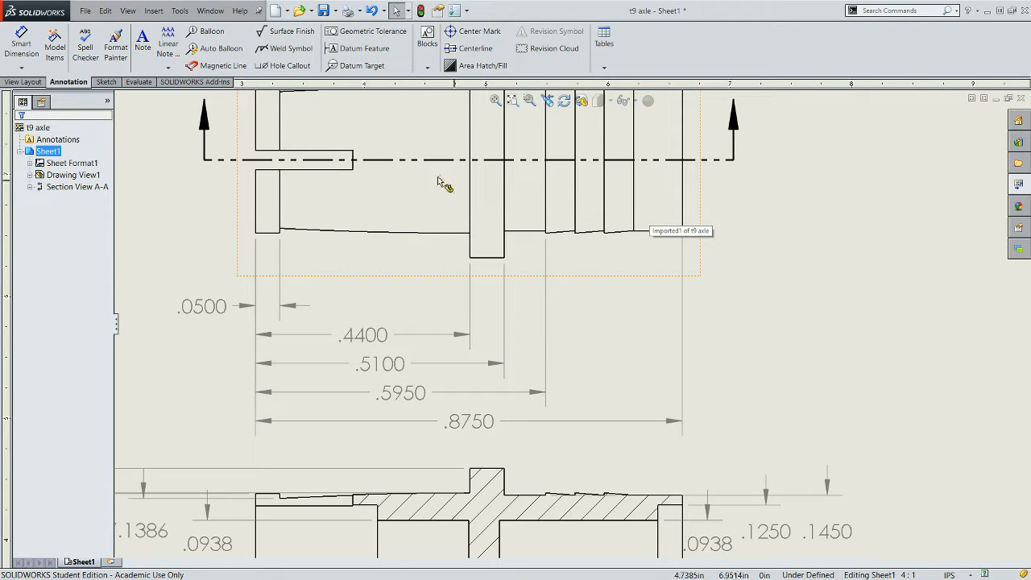
click(21, 45)
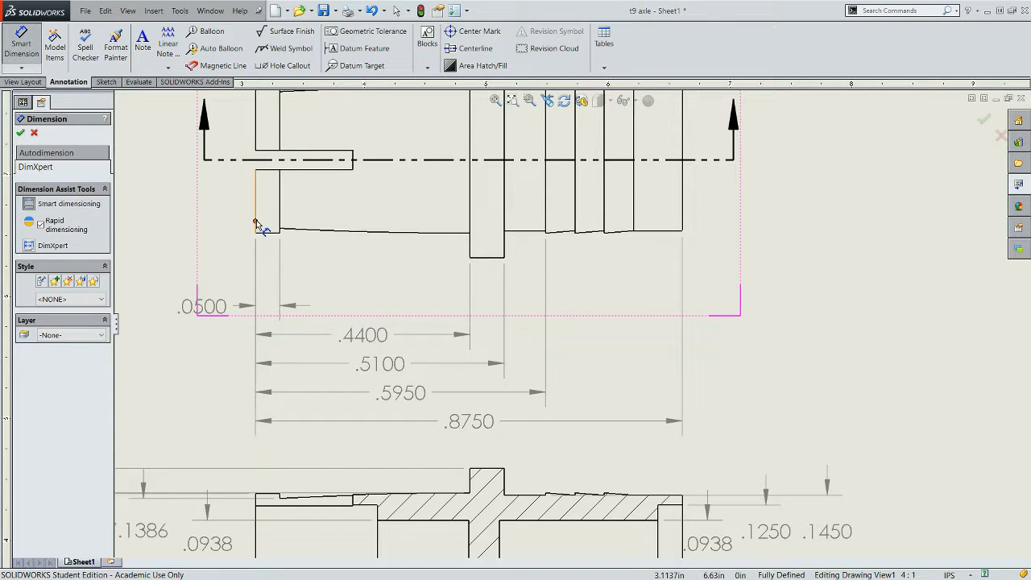
click(257, 229)
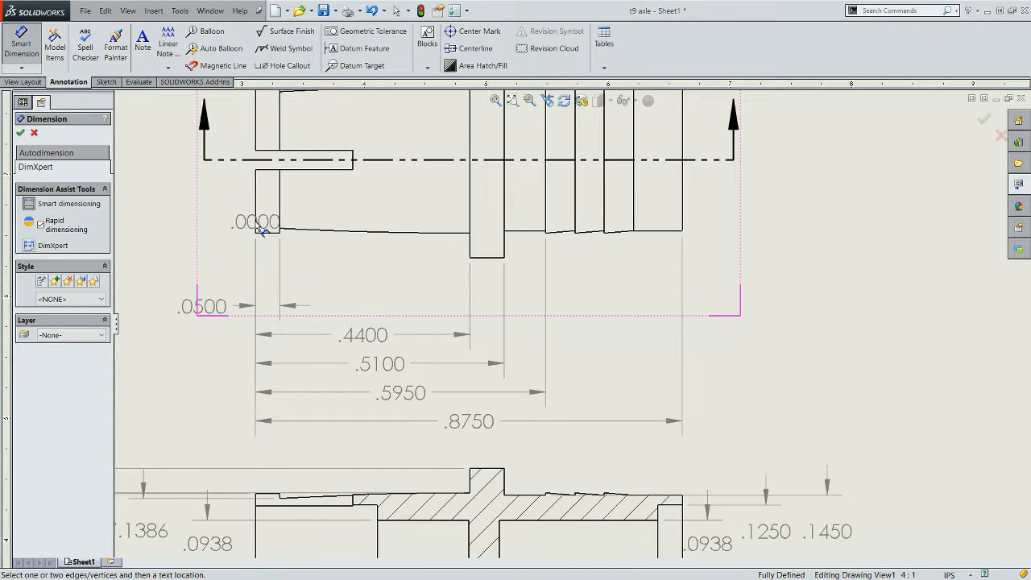
click(635, 228)
click(635, 223)
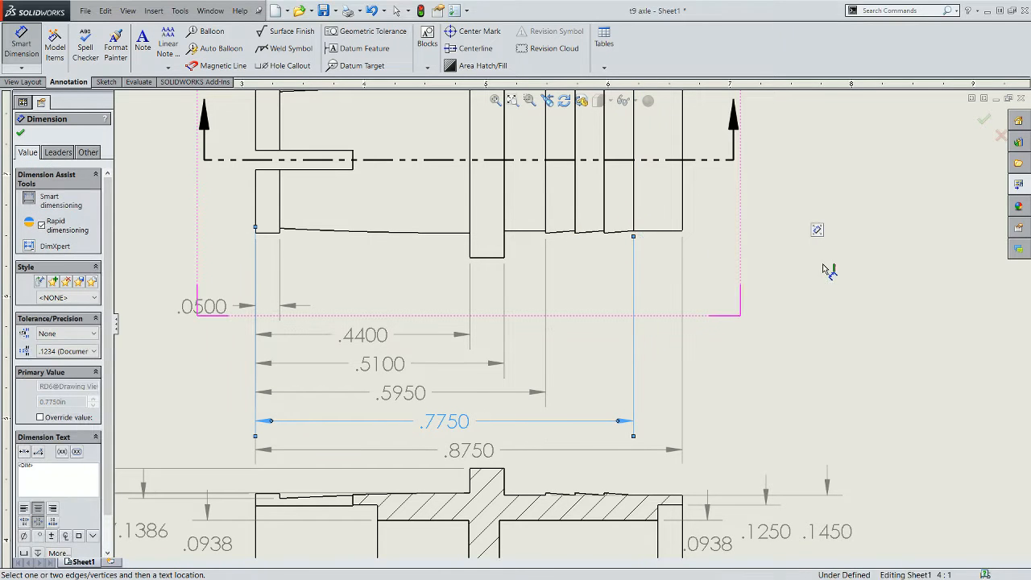
key(f)
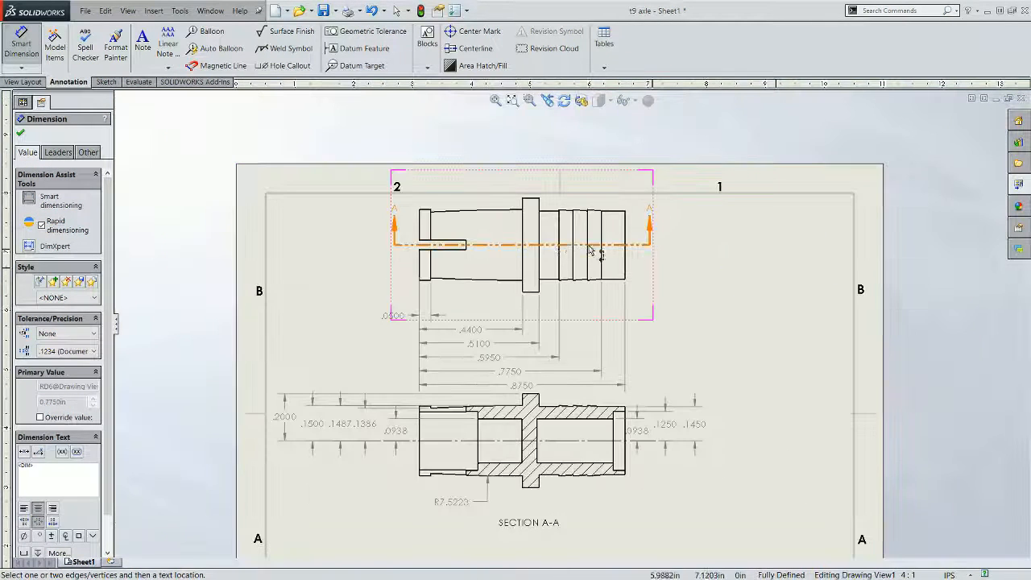
scroll(582, 289, down, 1)
scroll(616, 435, up, 2)
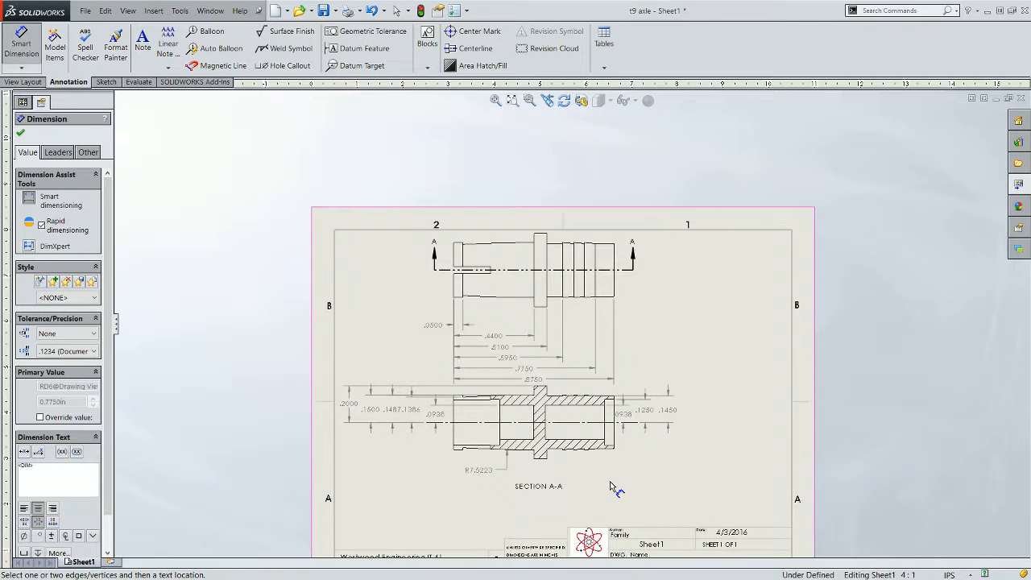
key(Escape)
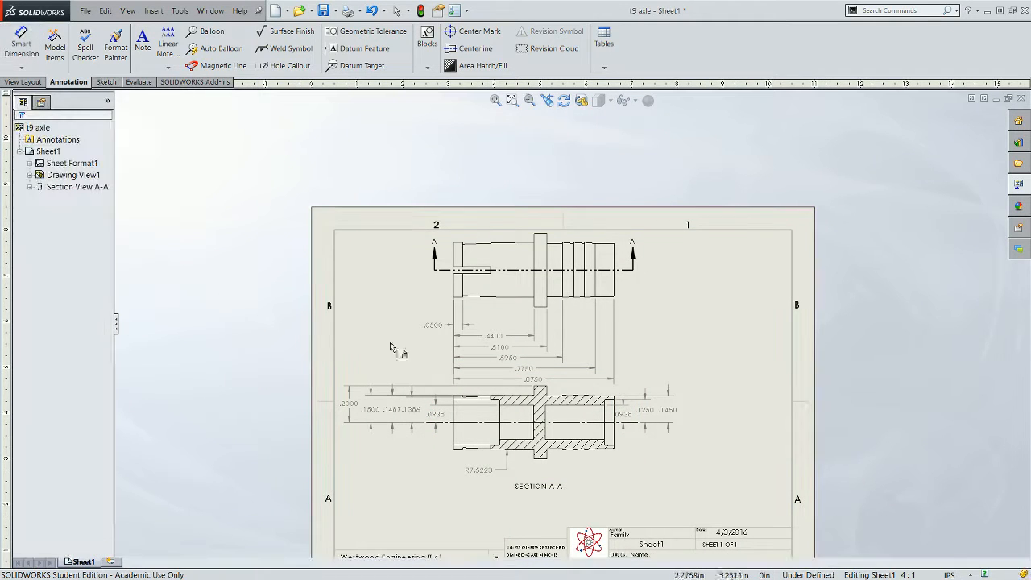
- Move the section view lower on the sheet to separate it from the front view dimensions
drag(582, 477, 589, 500)
click(650, 396)
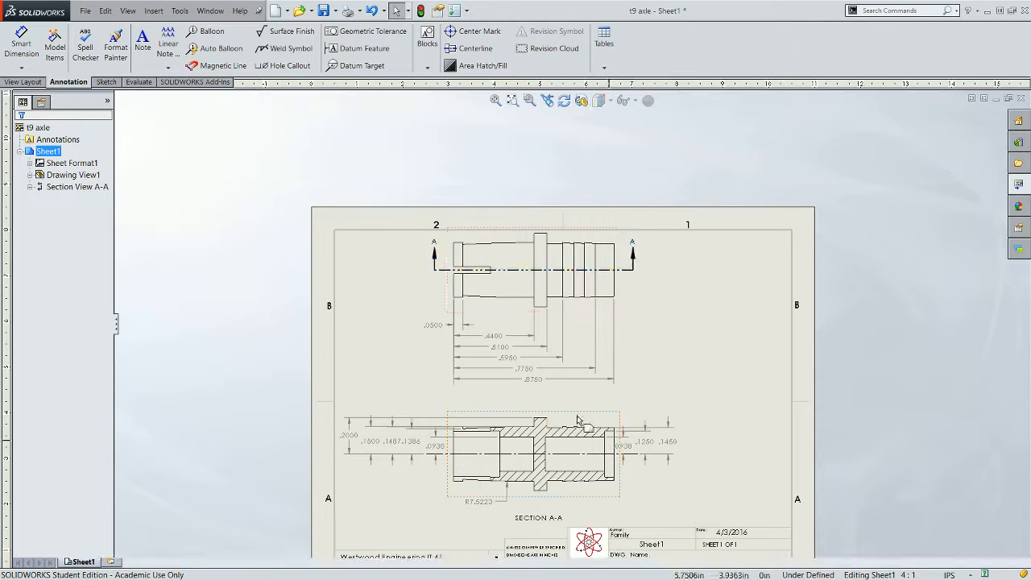
scroll(627, 387, up, 1)
scroll(627, 386, down, 1)
scroll(572, 295, down, 1)
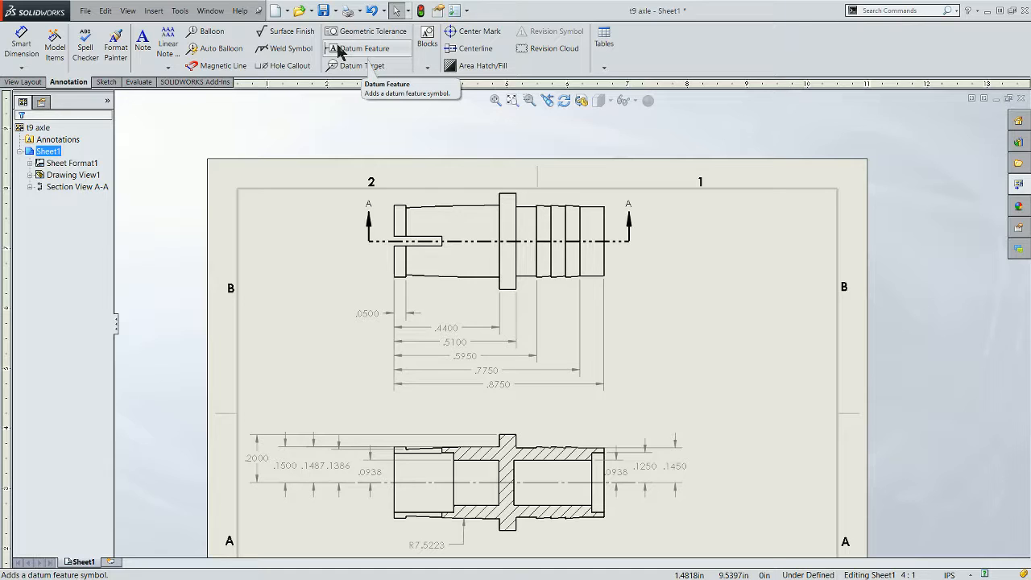
- Create a detail view of the barbed ridges by circling them on the front view and placing it to the right
click(25, 83)
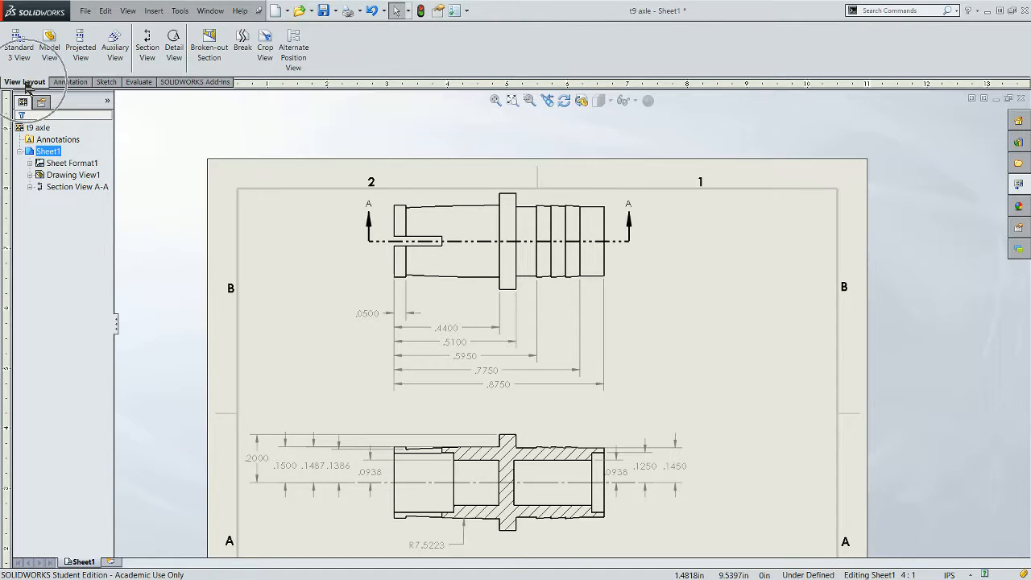
click(171, 50)
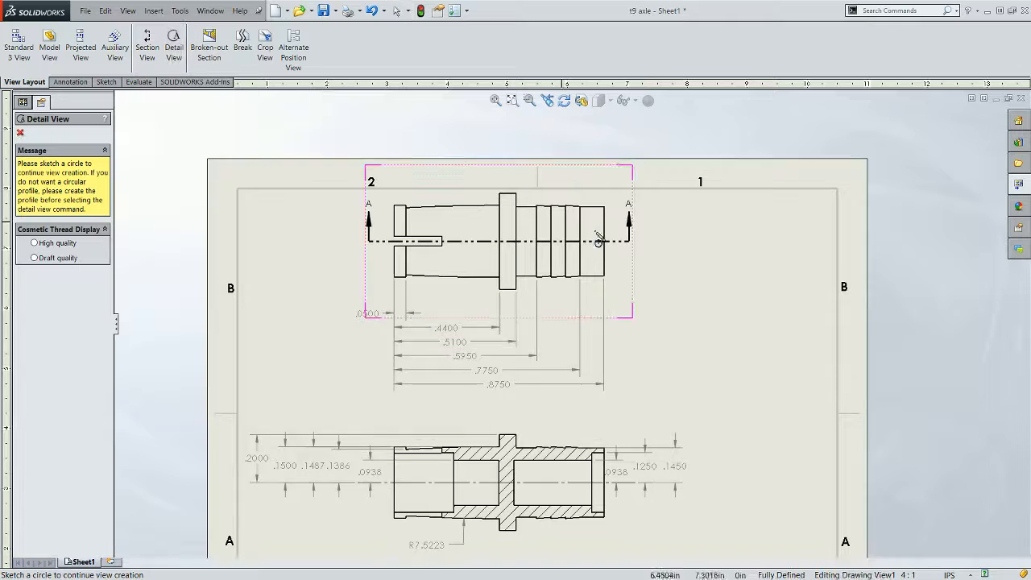
scroll(600, 248, down, 3)
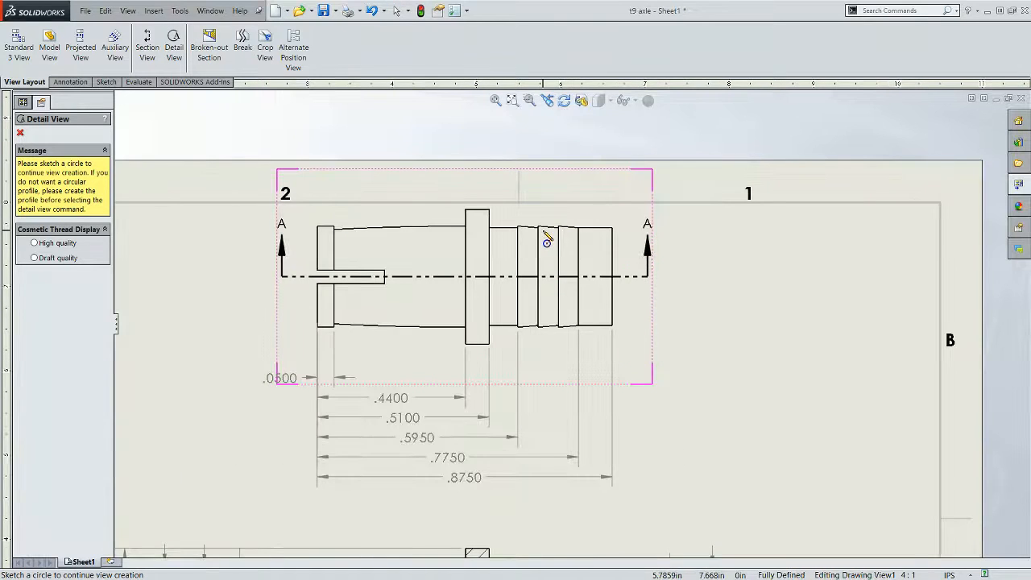
click(544, 228)
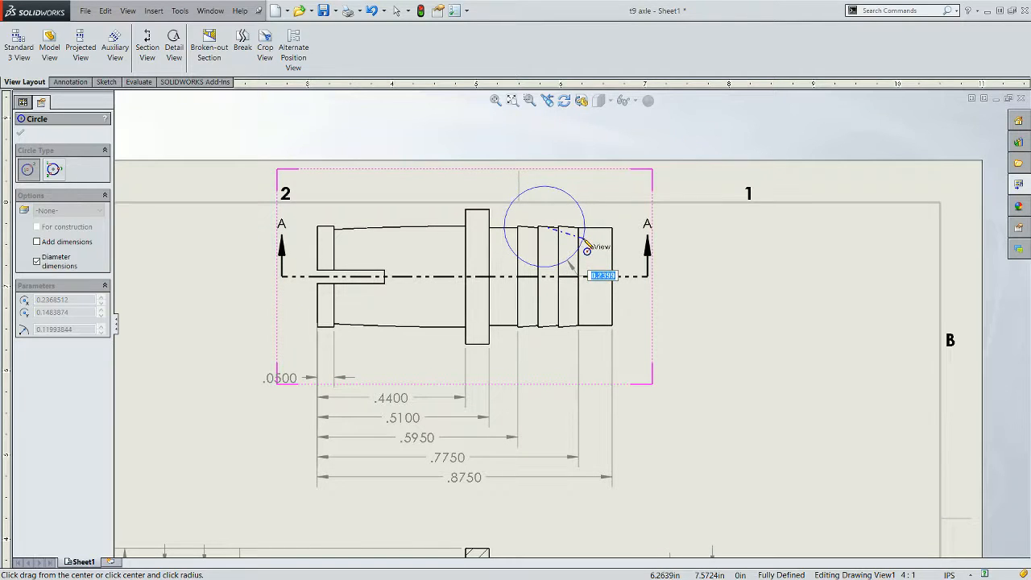
click(586, 242)
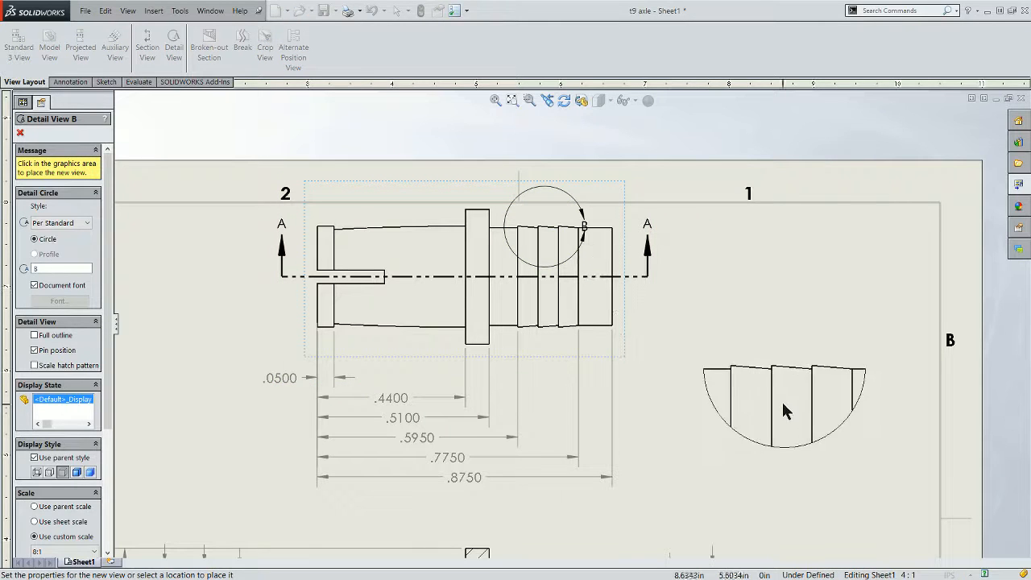
click(785, 418)
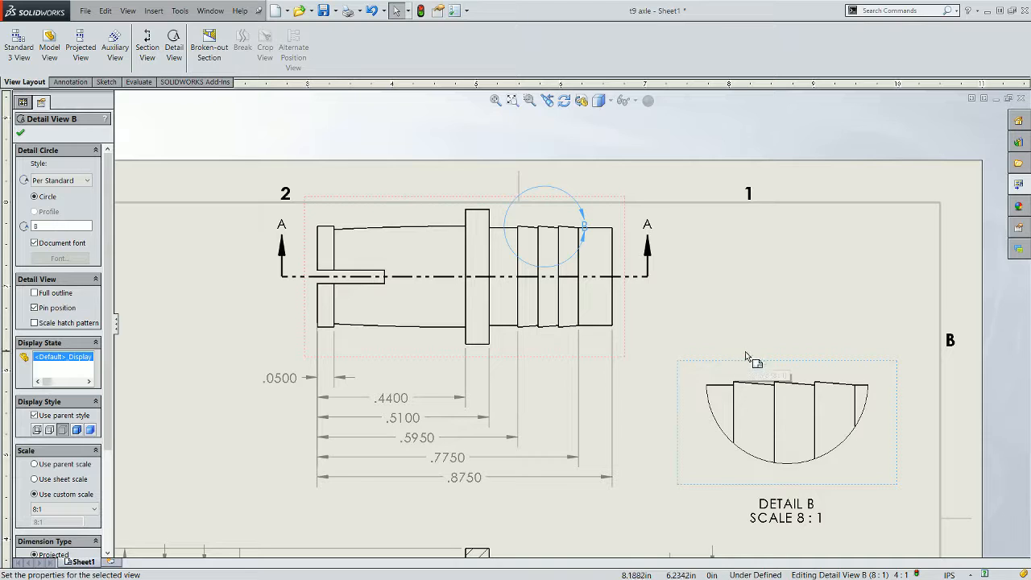
scroll(745, 363, up, 4)
scroll(692, 298, down, 7)
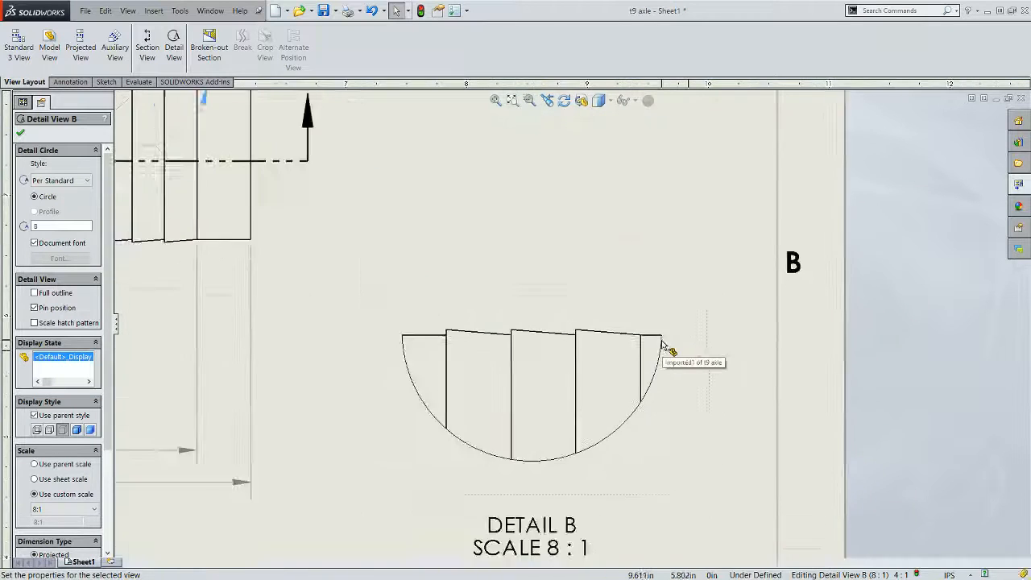
- Dimension the angle between two adjacent ridge top edges in the detail view and exit the command
scroll(662, 344, down, 2)
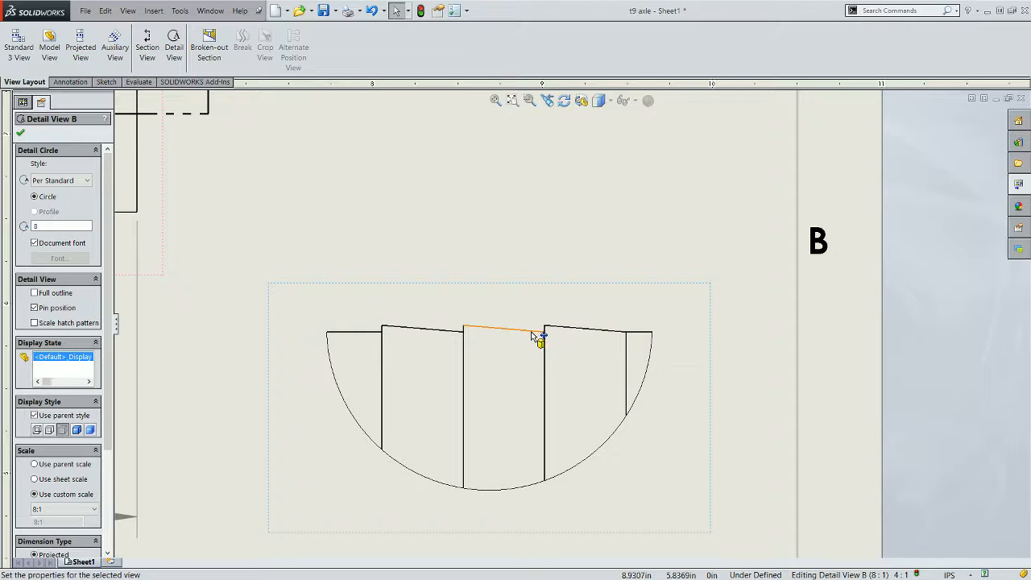
scroll(572, 326, up, 1)
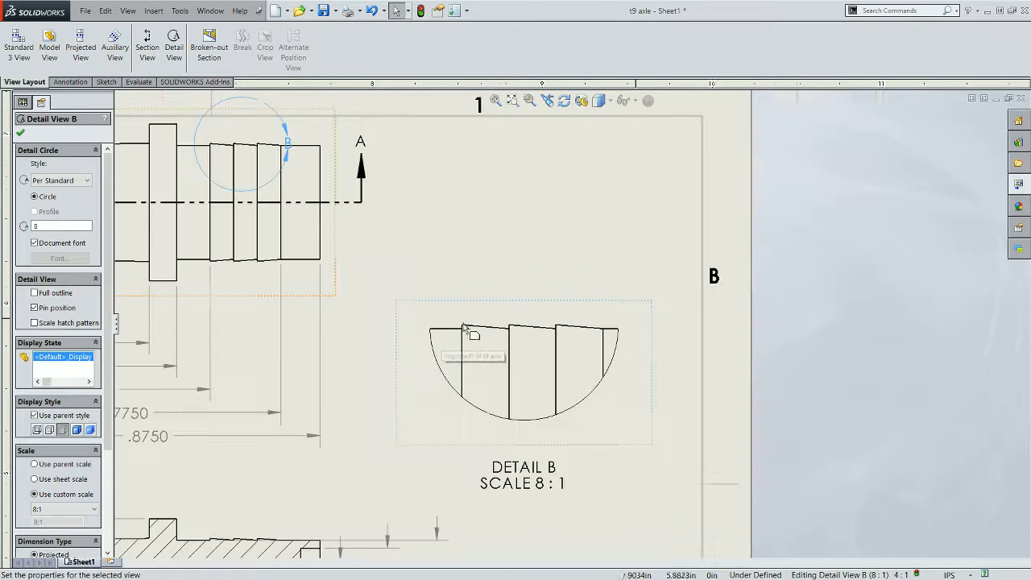
click(70, 83)
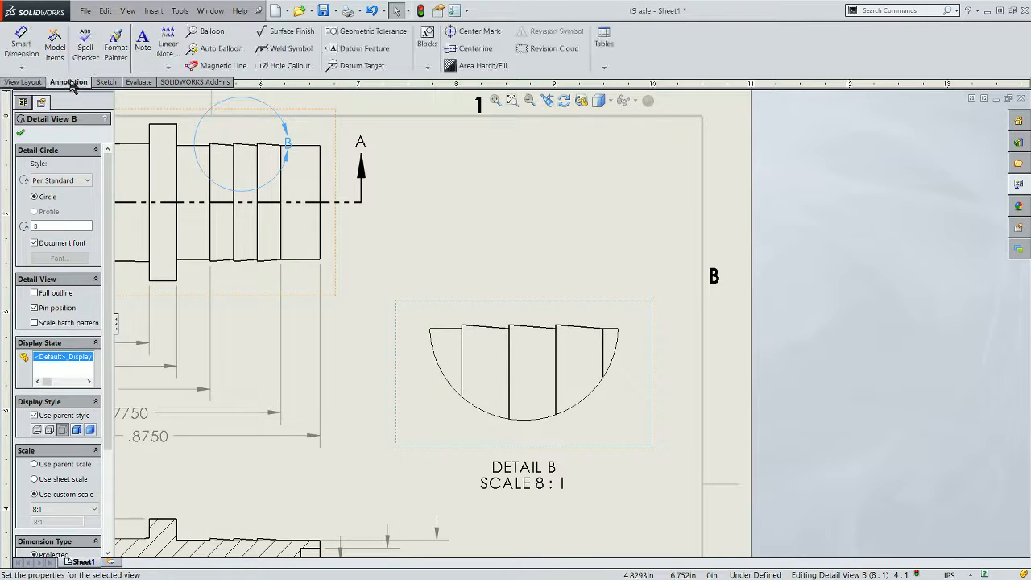
click(25, 50)
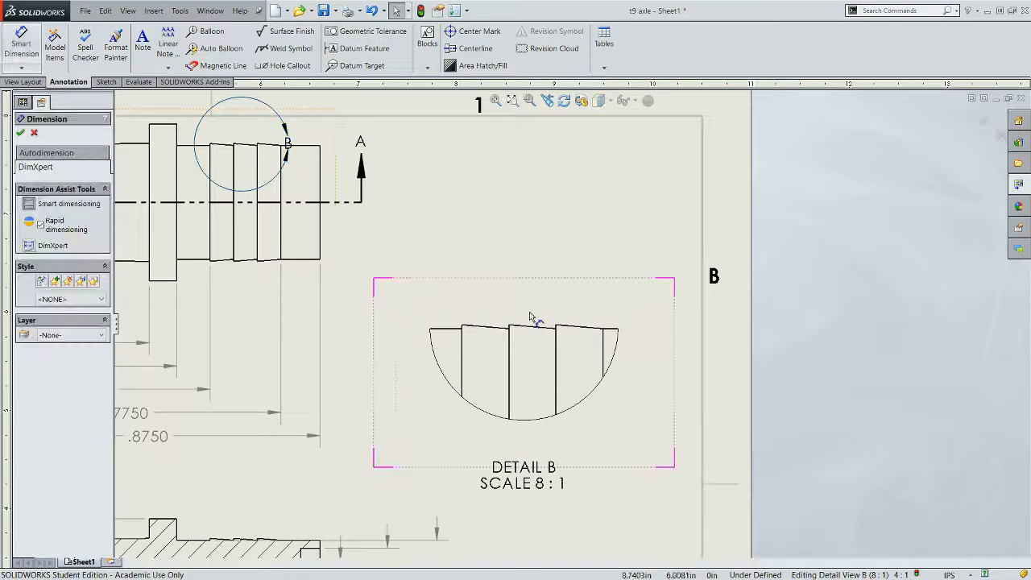
click(611, 333)
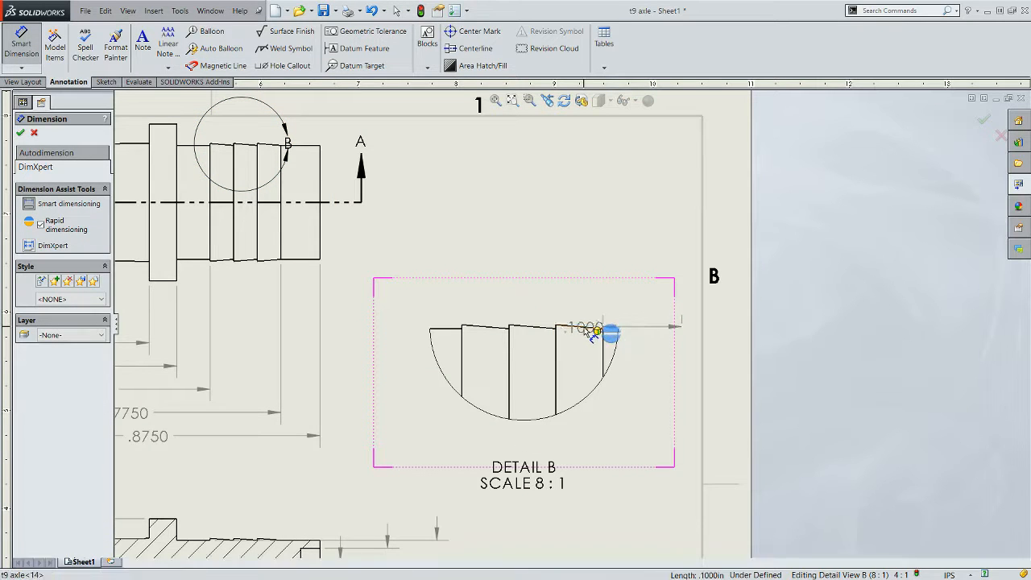
click(585, 326)
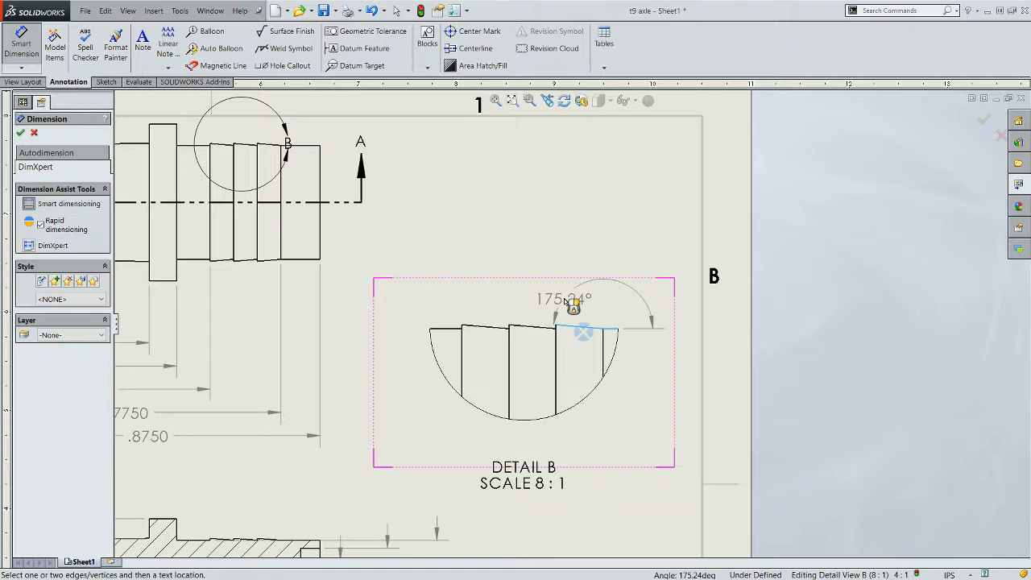
click(577, 300)
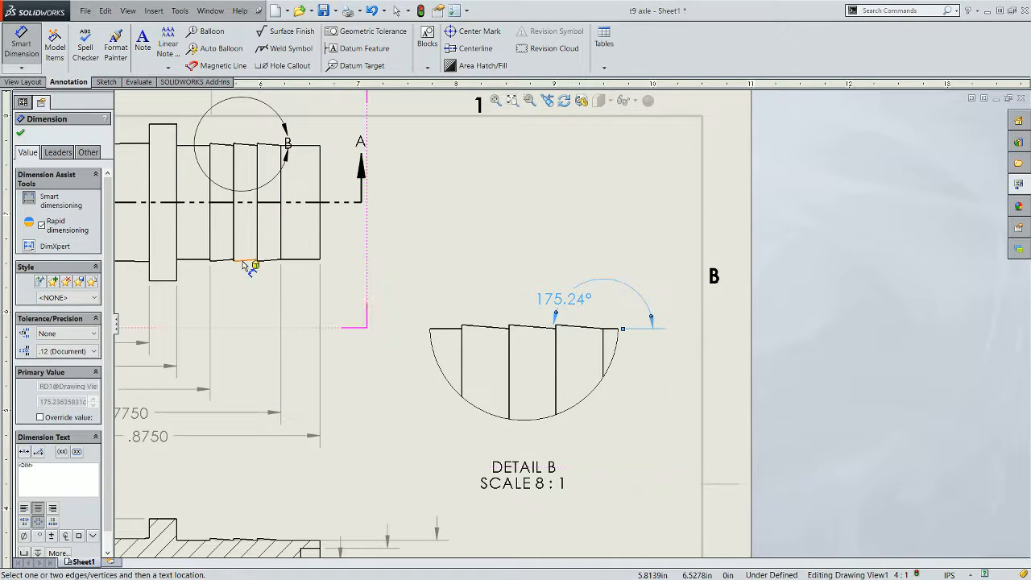
click(28, 58)
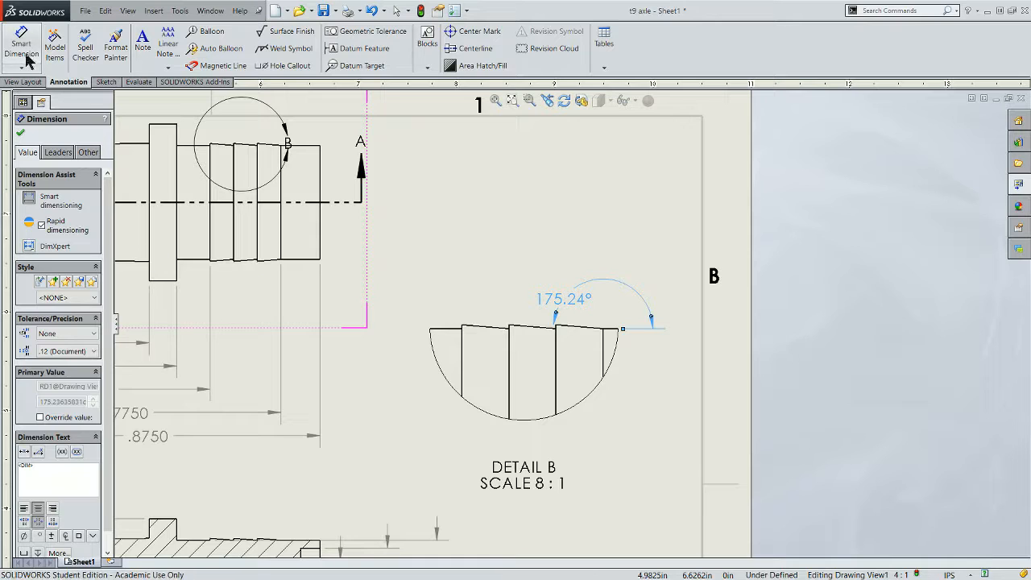
- Dimension the horizontal distance between the last two ridge steps in the detail view
click(608, 338)
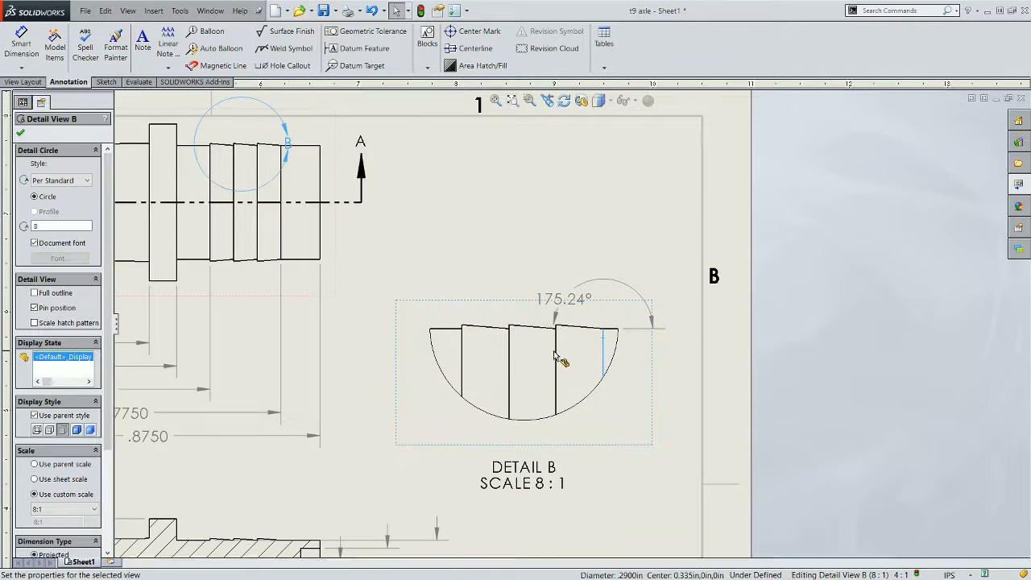
click(22, 57)
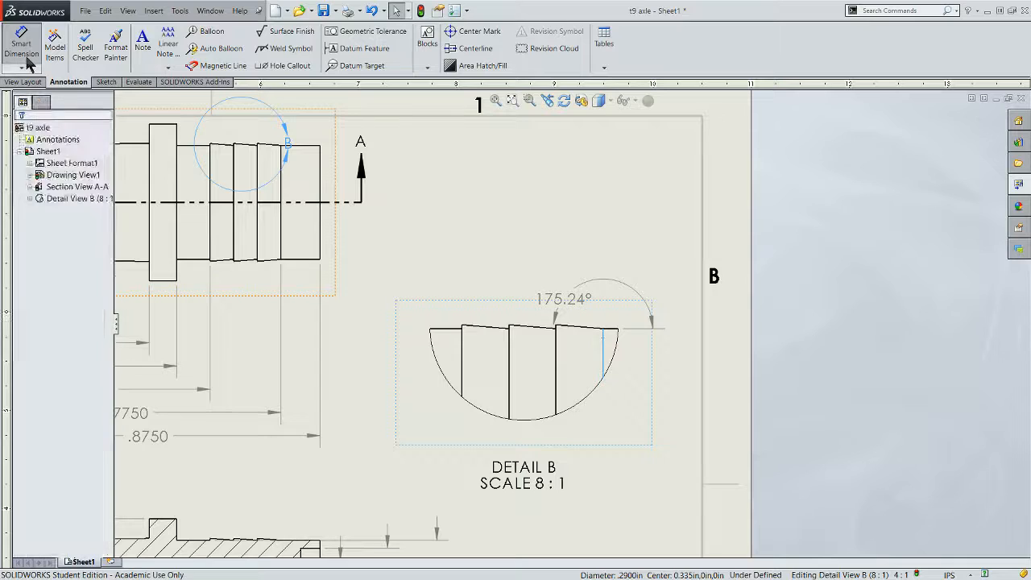
click(604, 346)
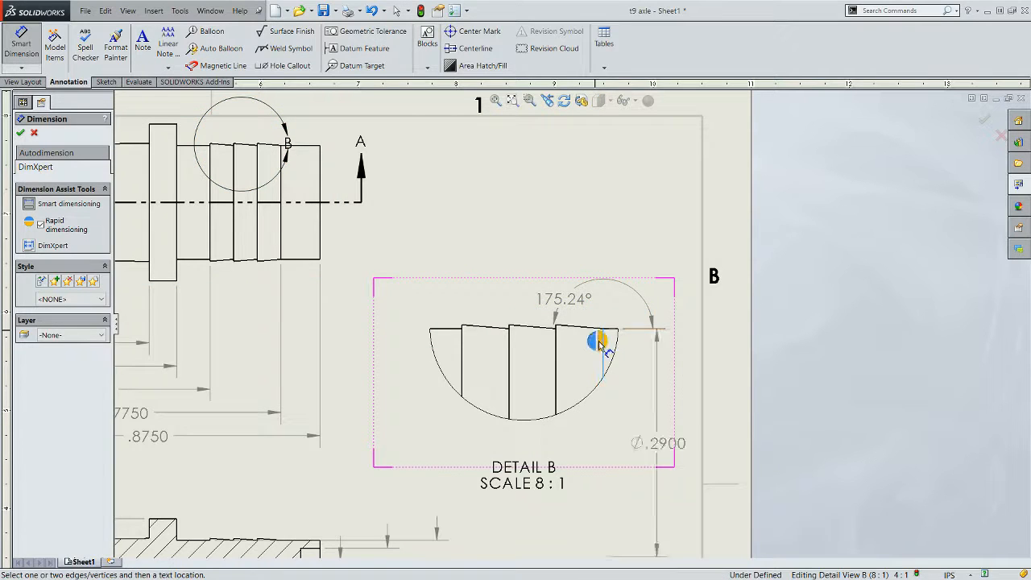
click(556, 348)
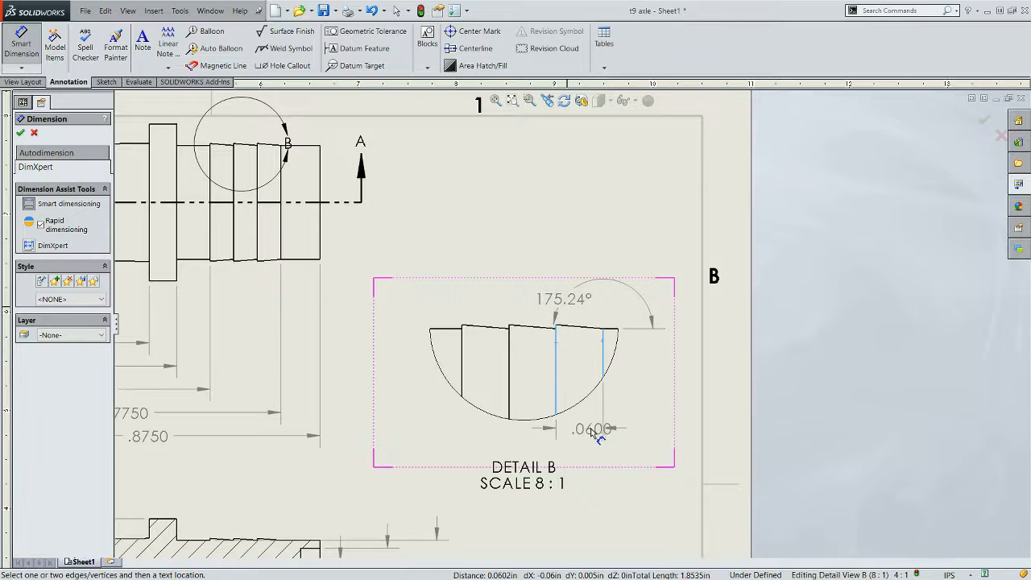
click(586, 437)
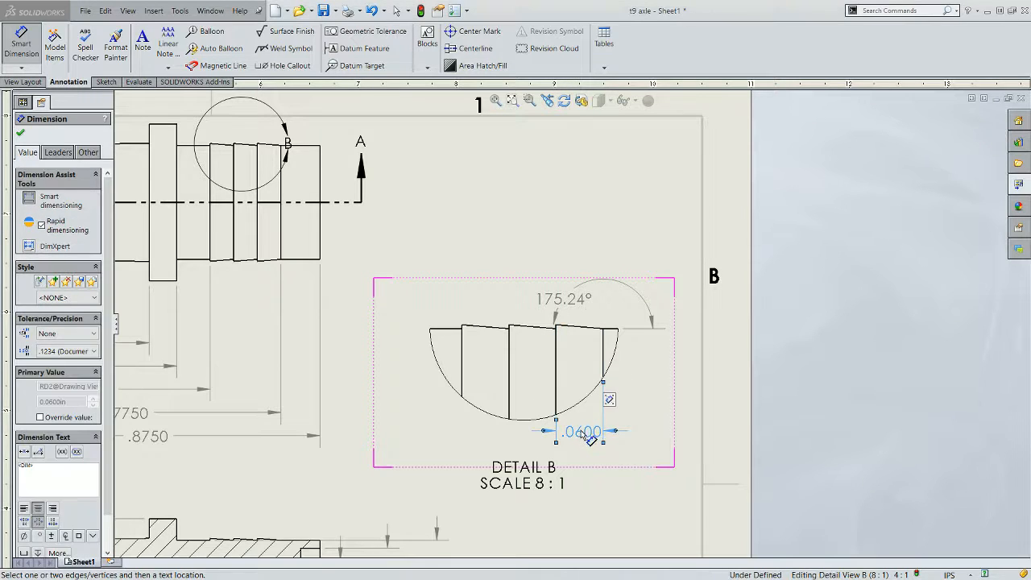
- Add horizontal dimensions from the last ridge step to the second and third steps in the detail view, then exit
click(603, 344)
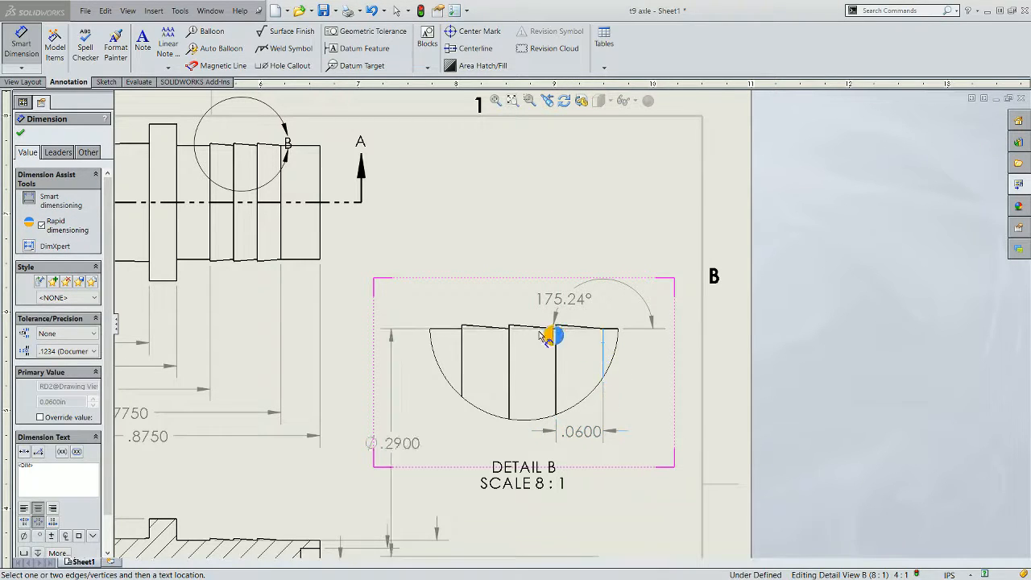
click(508, 361)
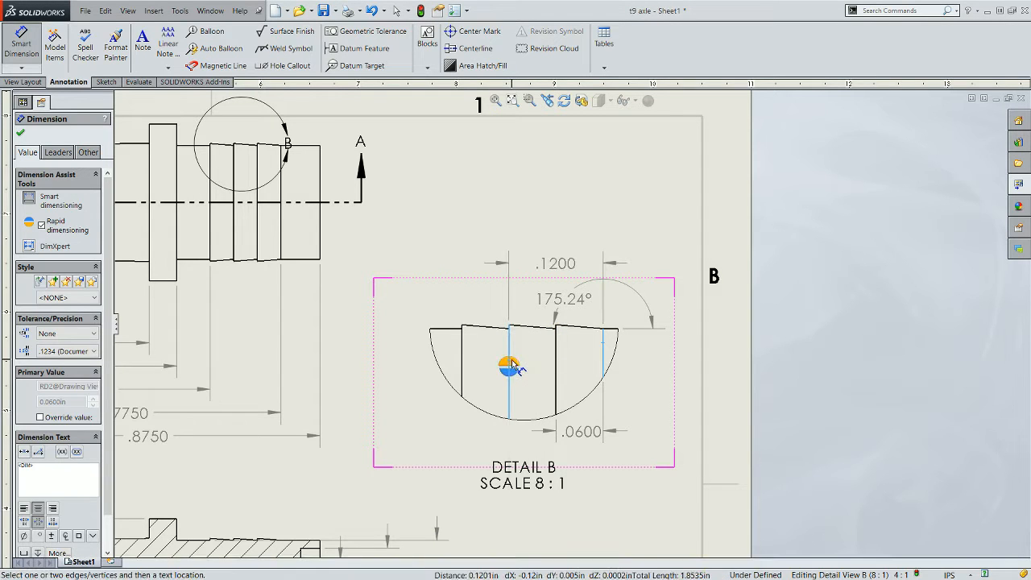
click(511, 371)
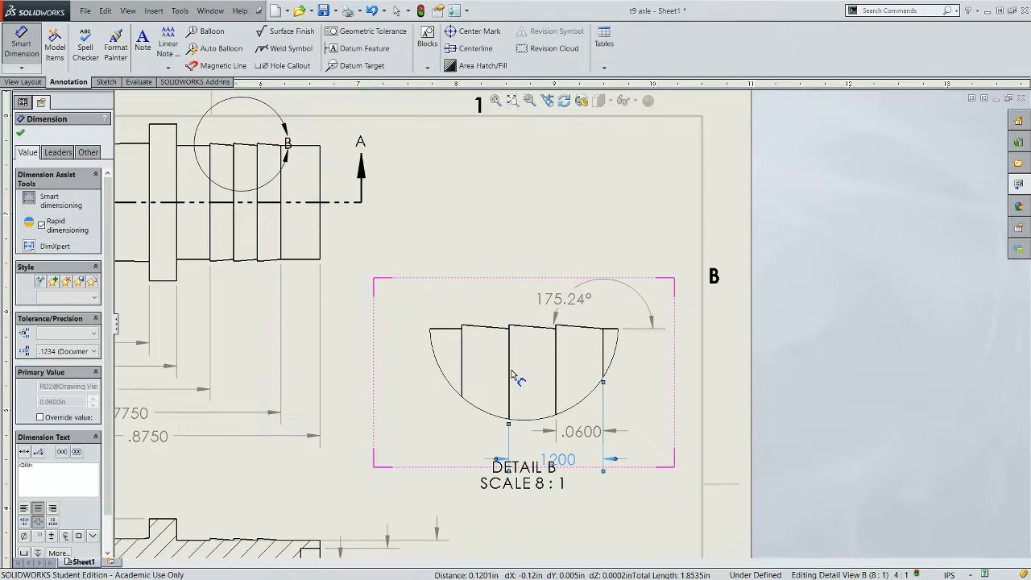
click(590, 365)
click(462, 366)
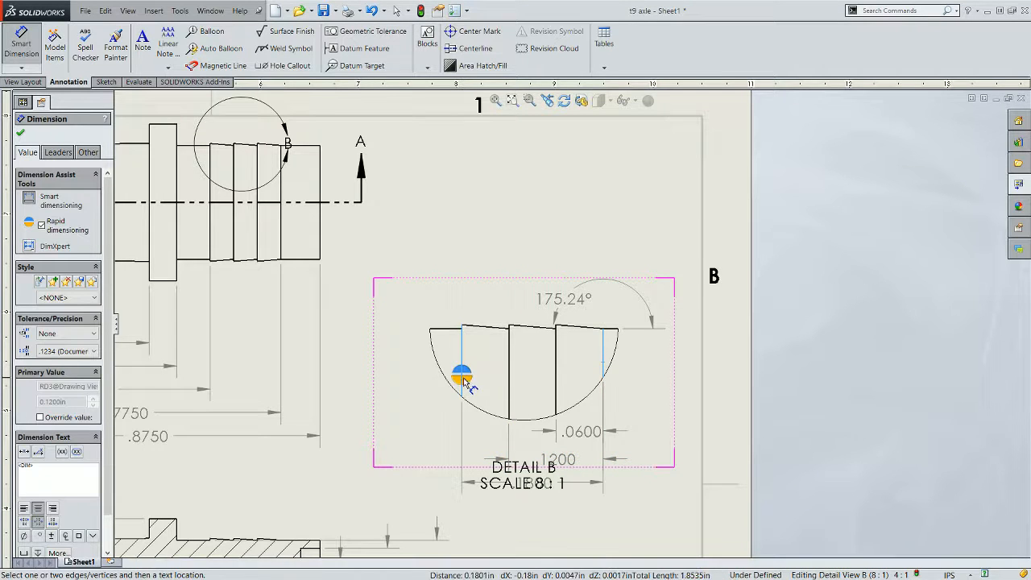
scroll(571, 323, up, 1)
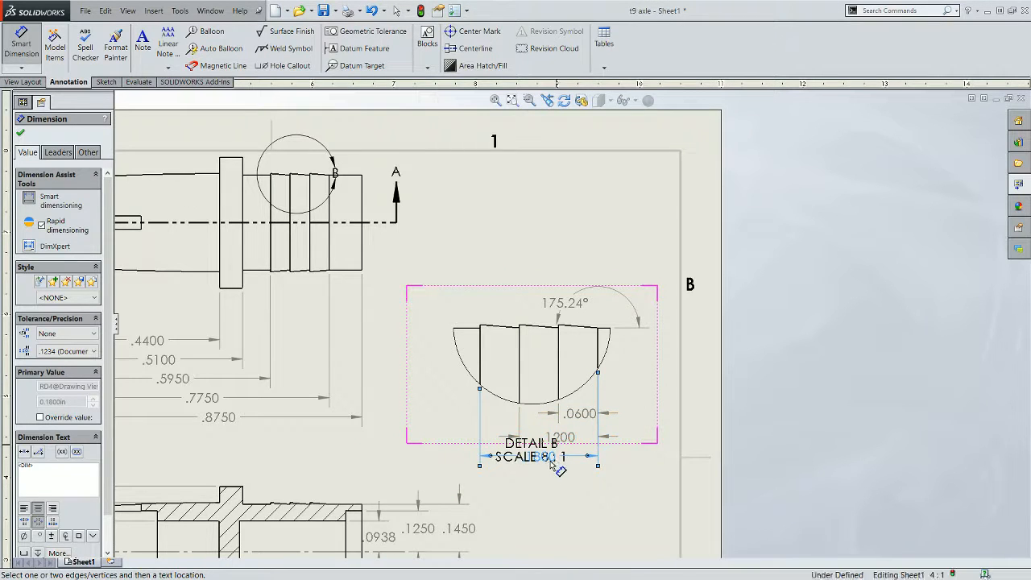
click(558, 479)
drag(557, 479, 555, 453)
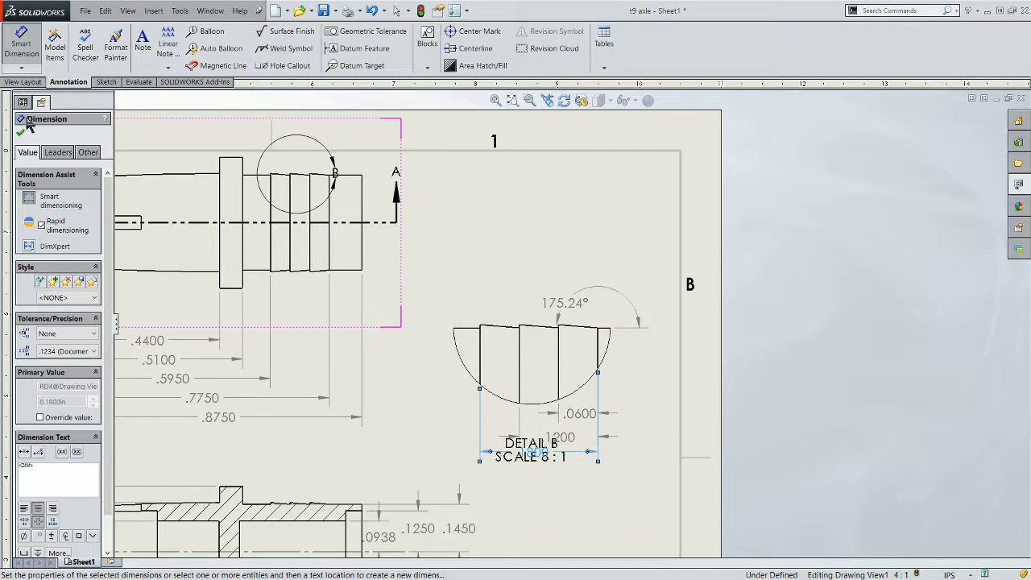
click(27, 63)
- Rearrange the detail view, its label and its stacked dimensions so nothing overlaps
drag(521, 460, 529, 491)
drag(644, 415, 633, 310)
click(557, 380)
drag(557, 380, 538, 384)
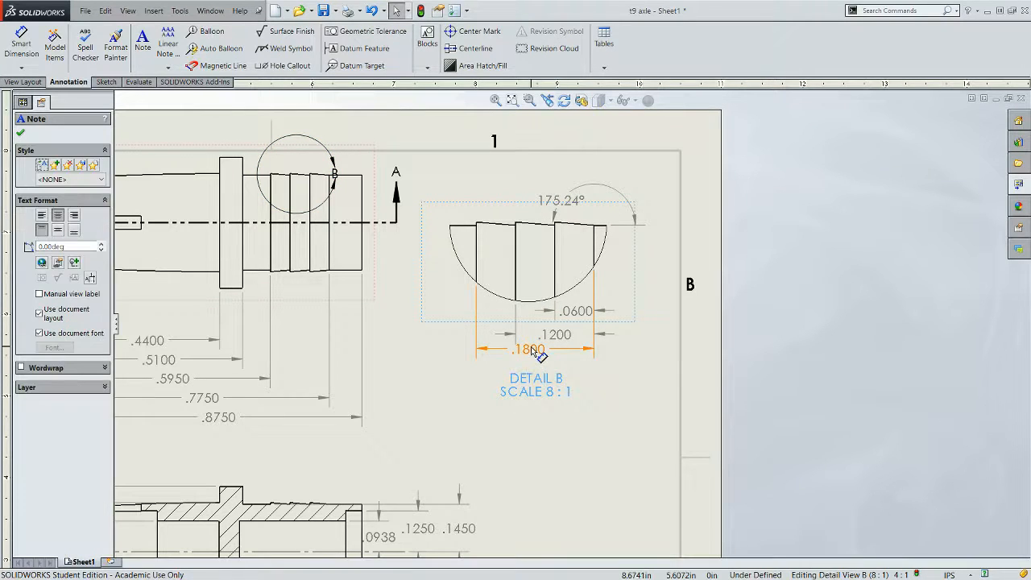
click(533, 356)
click(554, 335)
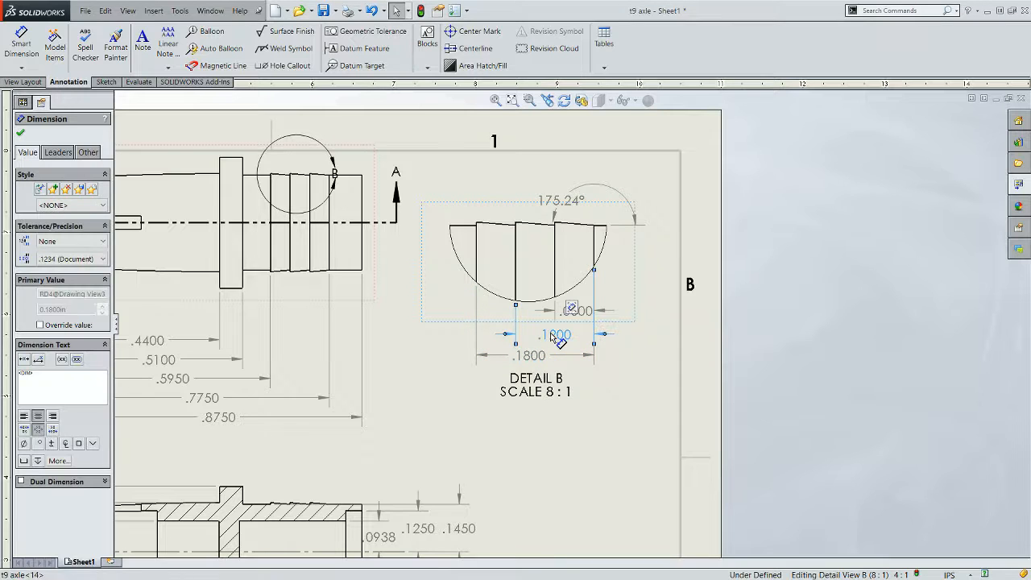
drag(551, 334, 551, 330)
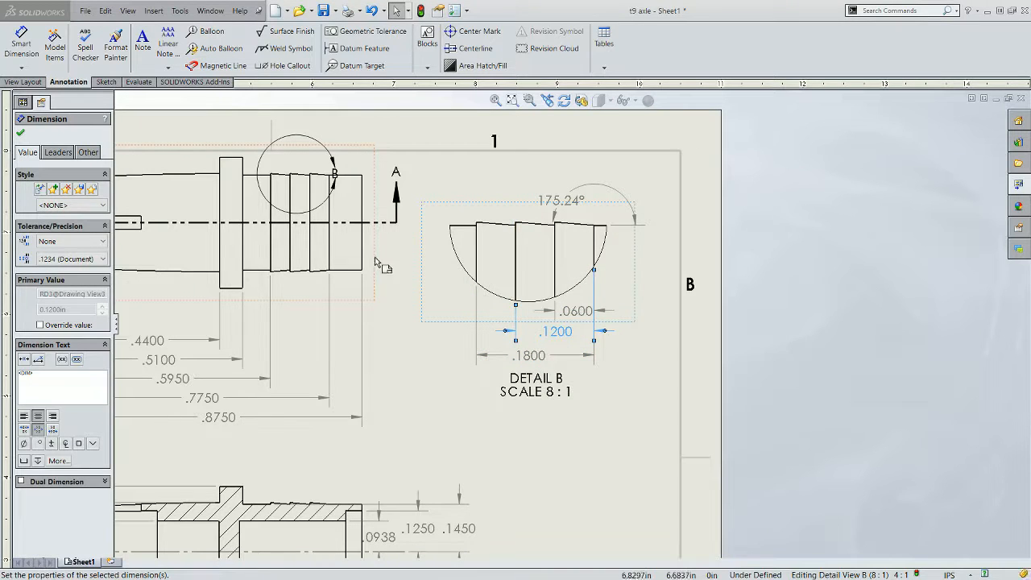
- Review the layout of the whole drawing sheet
scroll(321, 212, up, 1)
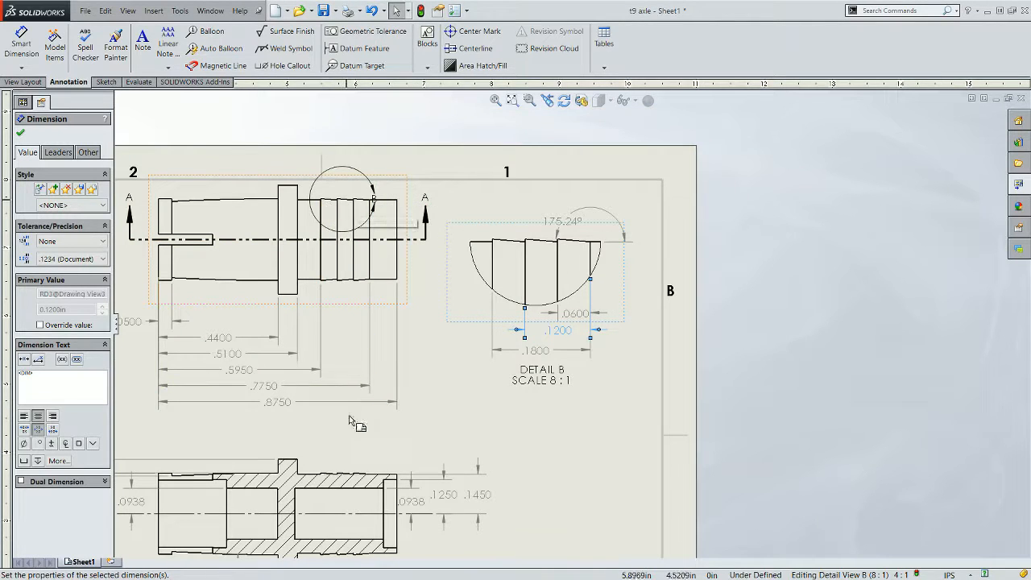
scroll(329, 439, up, 2)
scroll(347, 435, down, 1)
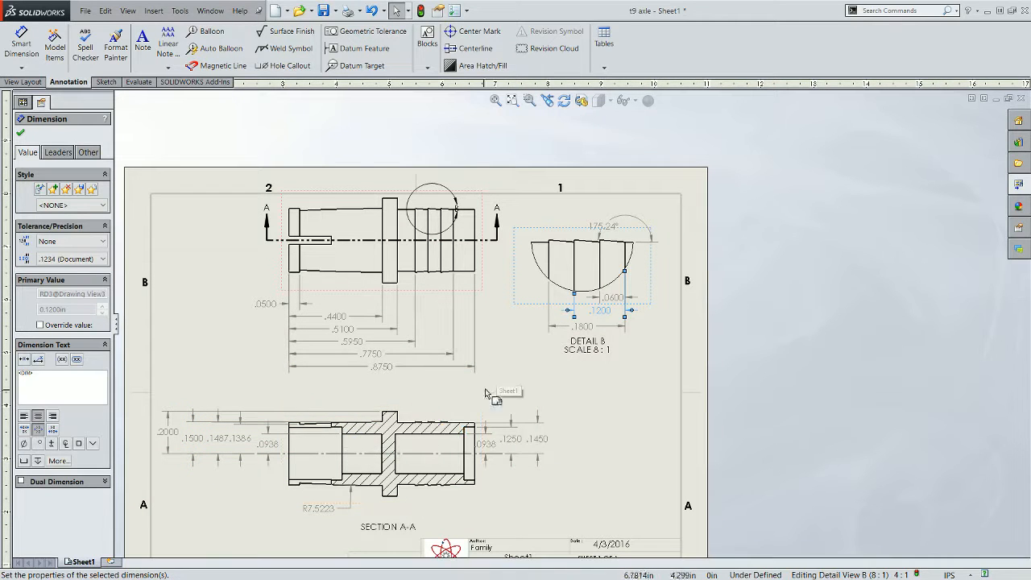
scroll(455, 412, up, 1)
scroll(477, 425, down, 1)
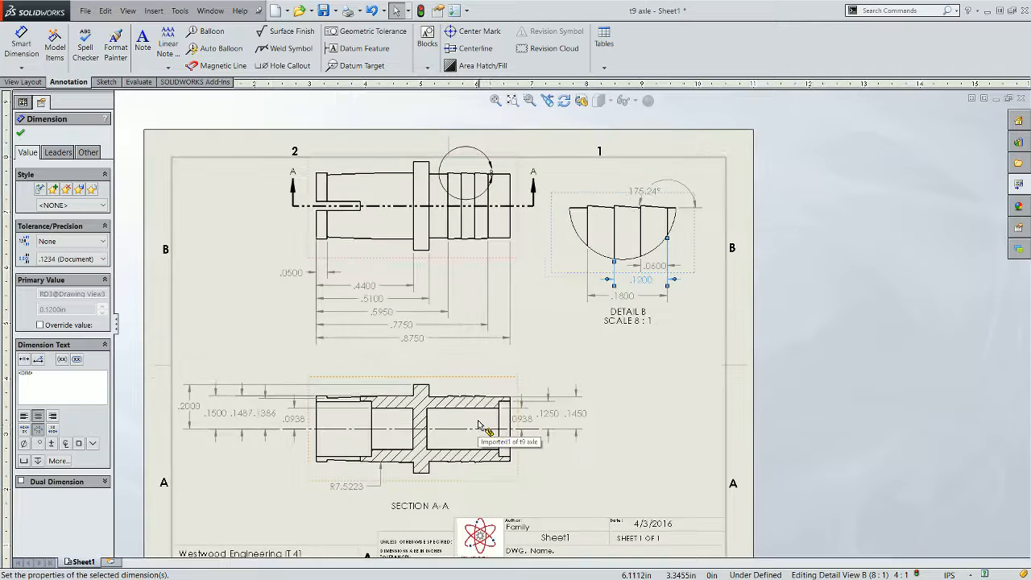
scroll(478, 424, down, 2)
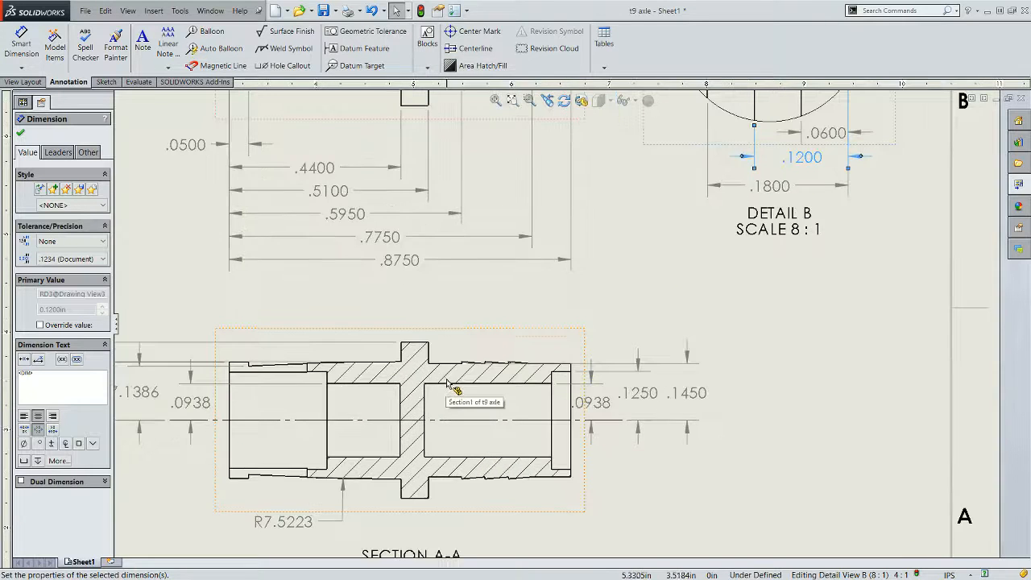
scroll(471, 377, down, 2)
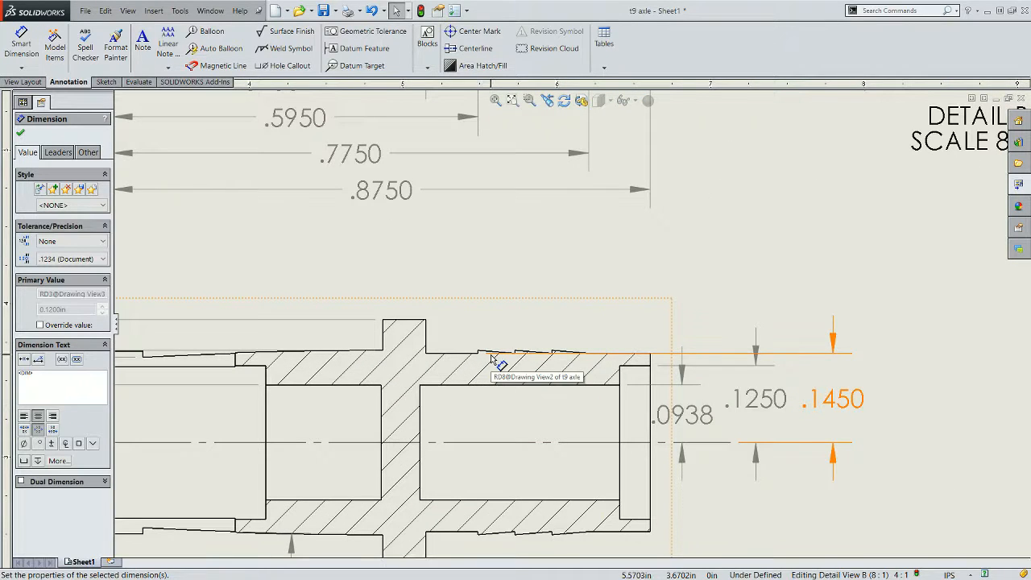
scroll(500, 360, up, 5)
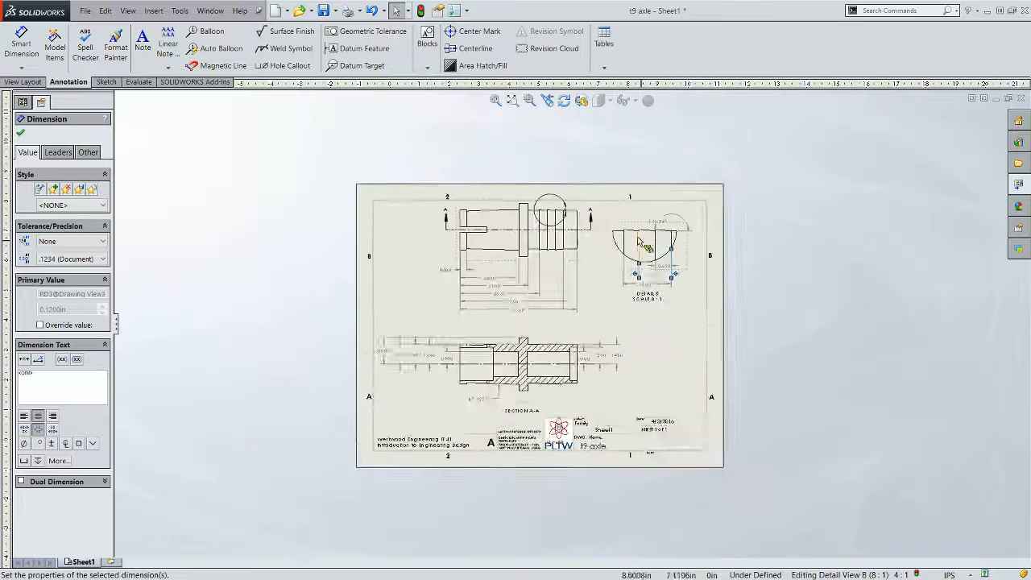
scroll(615, 242, down, 2)
scroll(589, 276, up, 3)
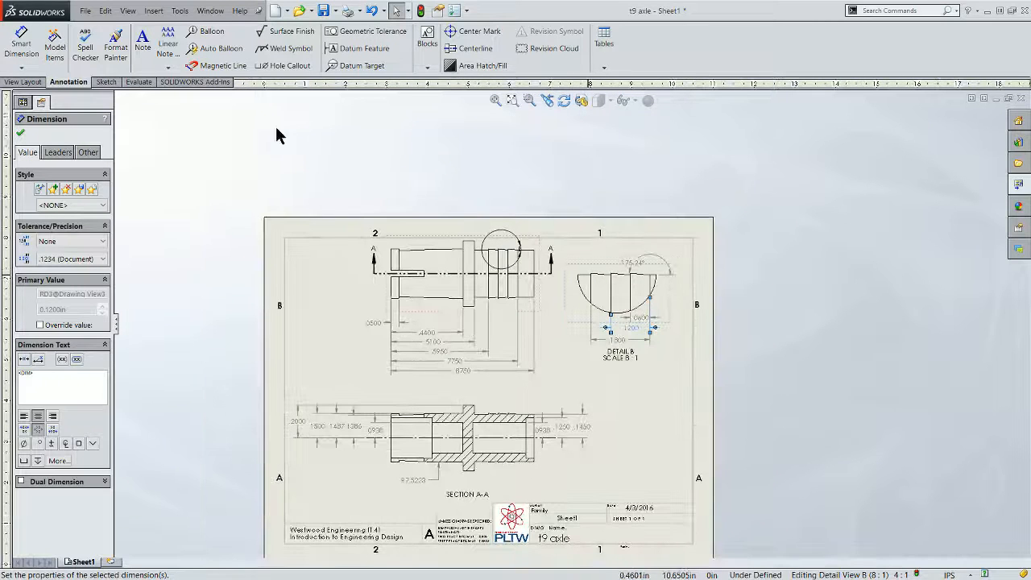
click(31, 46)
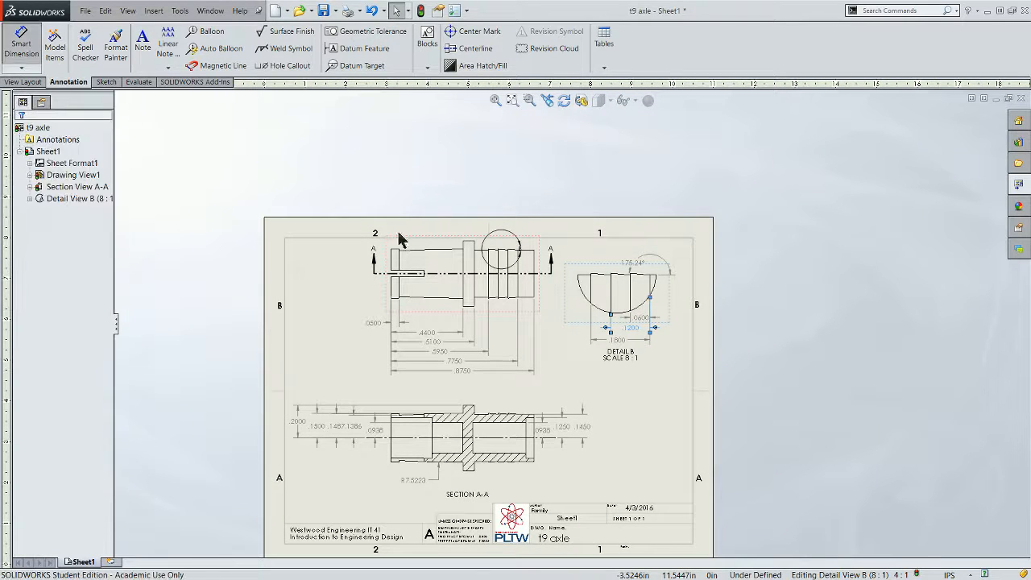
click(586, 279)
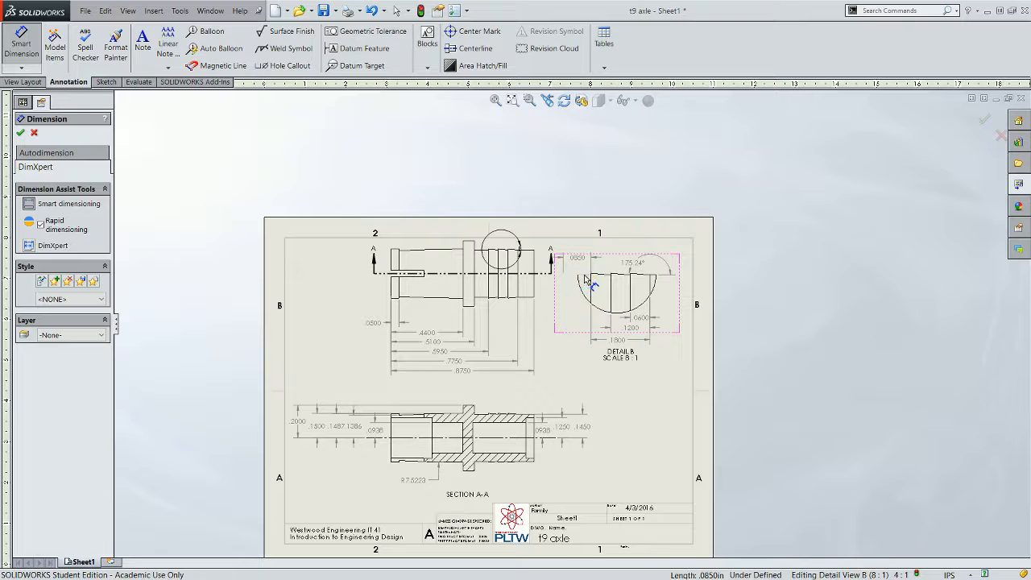
key(Escape)
- Try to dimension a barb ridge edge on the section view
scroll(539, 394, down, 2)
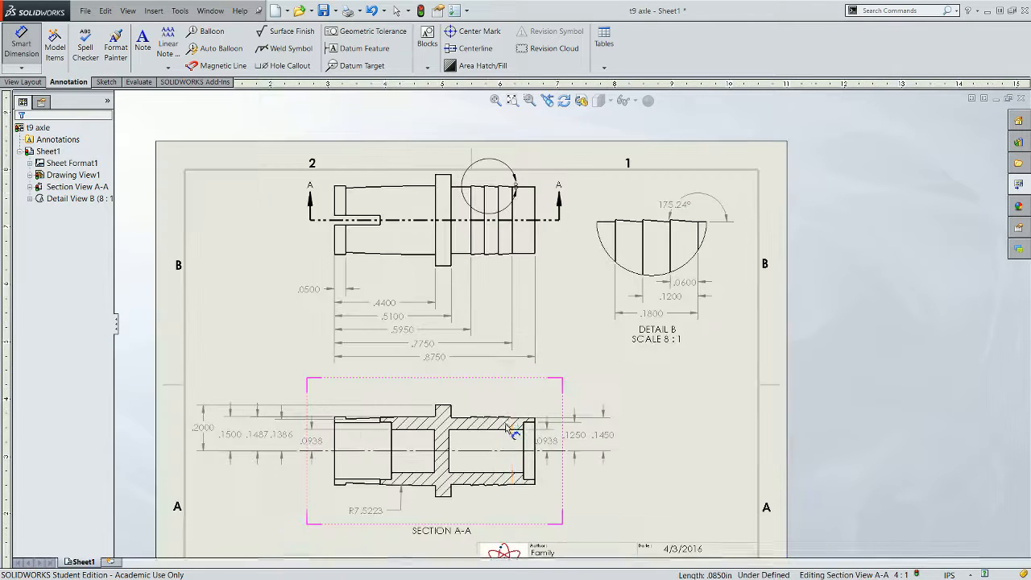
scroll(455, 431, down, 2)
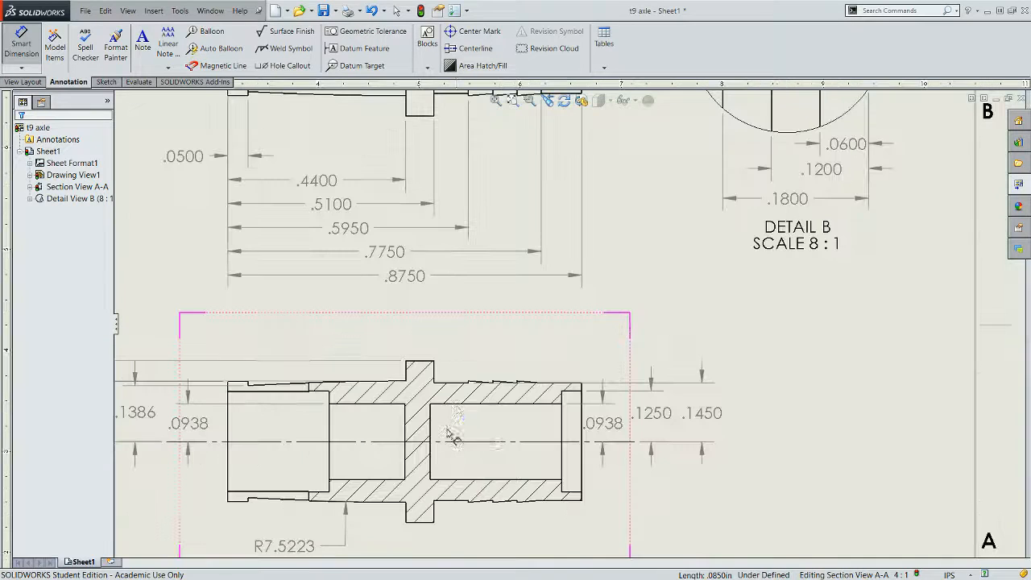
click(476, 385)
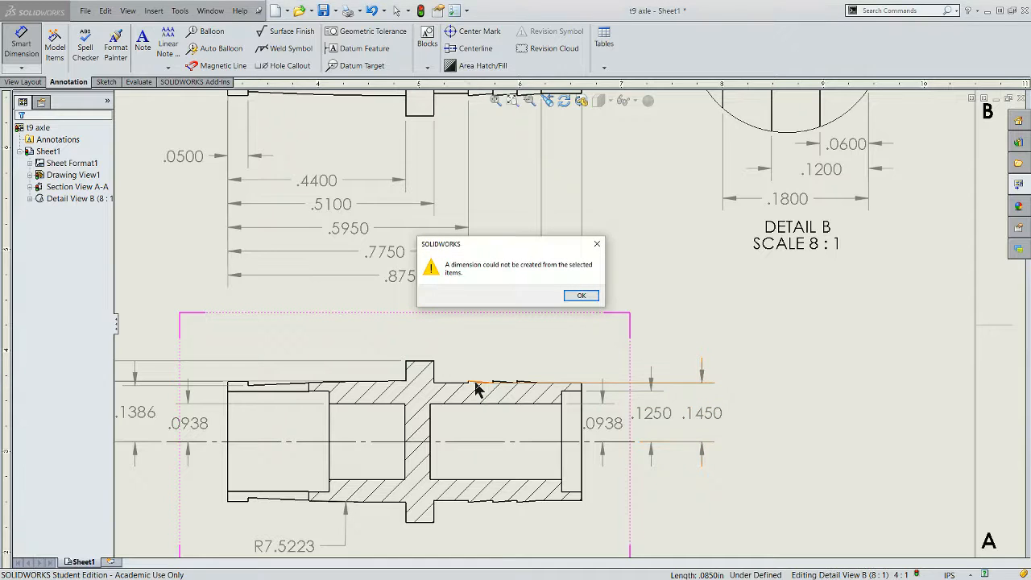
click(581, 296)
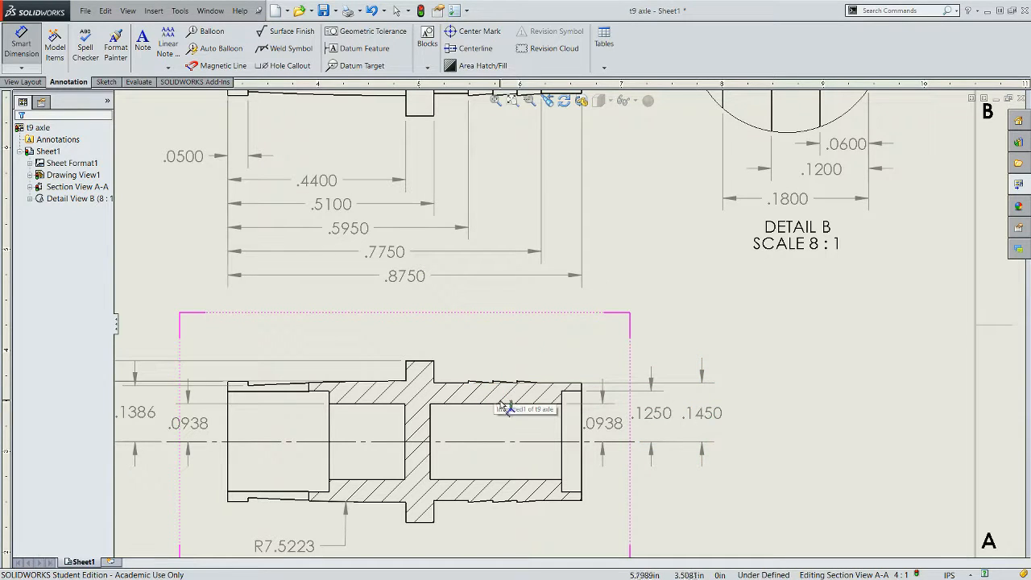
- Place a projected end view to the left of the front view, then delete it
scroll(463, 416, up, 3)
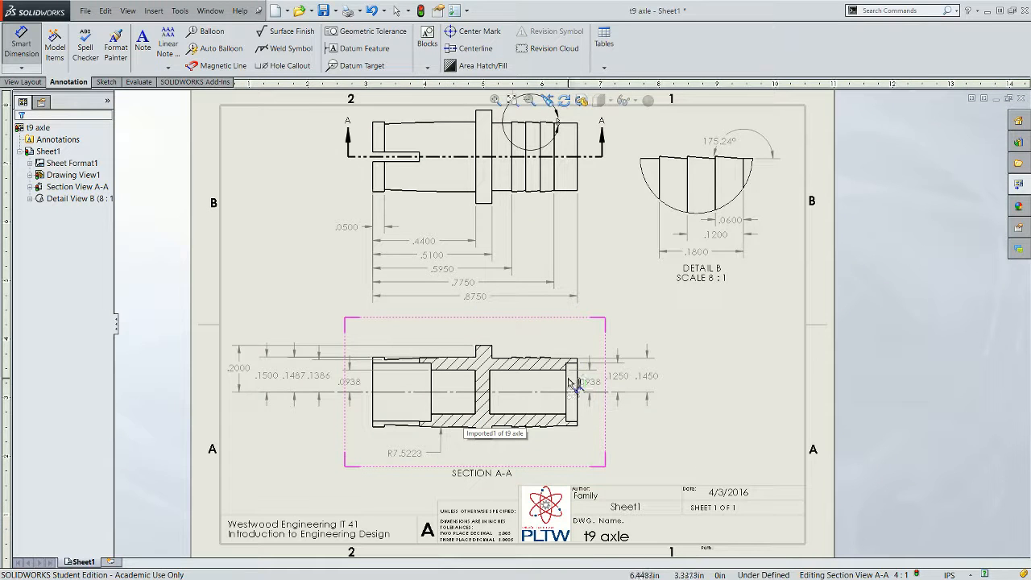
scroll(571, 385, down, 3)
scroll(552, 325, up, 5)
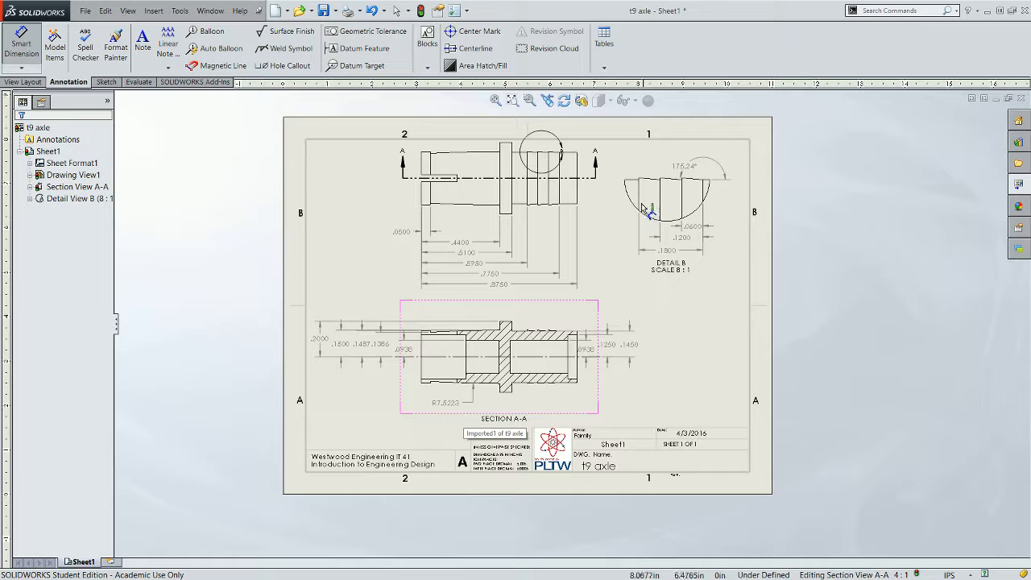
scroll(660, 336, up, 2)
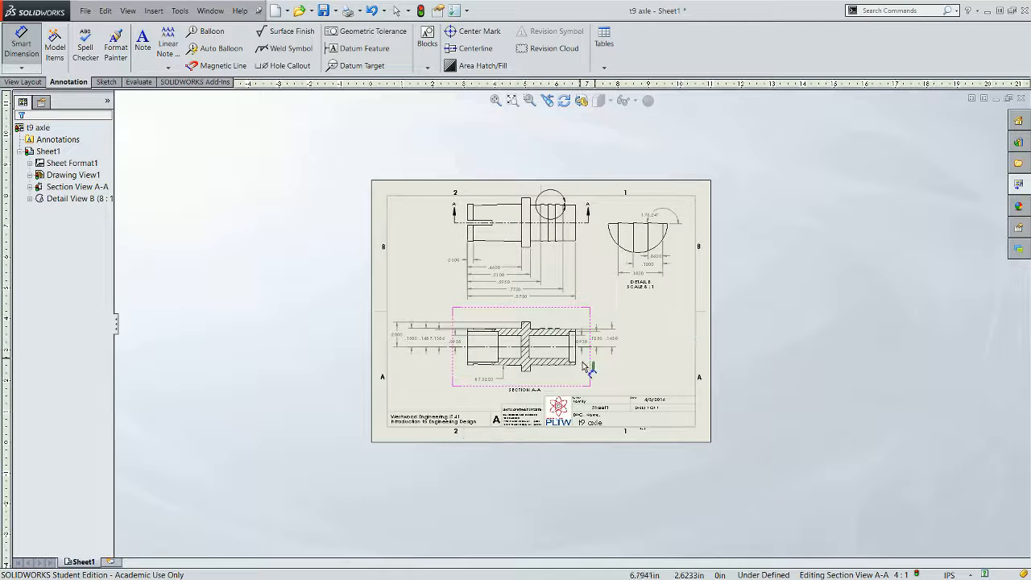
scroll(562, 356, down, 2)
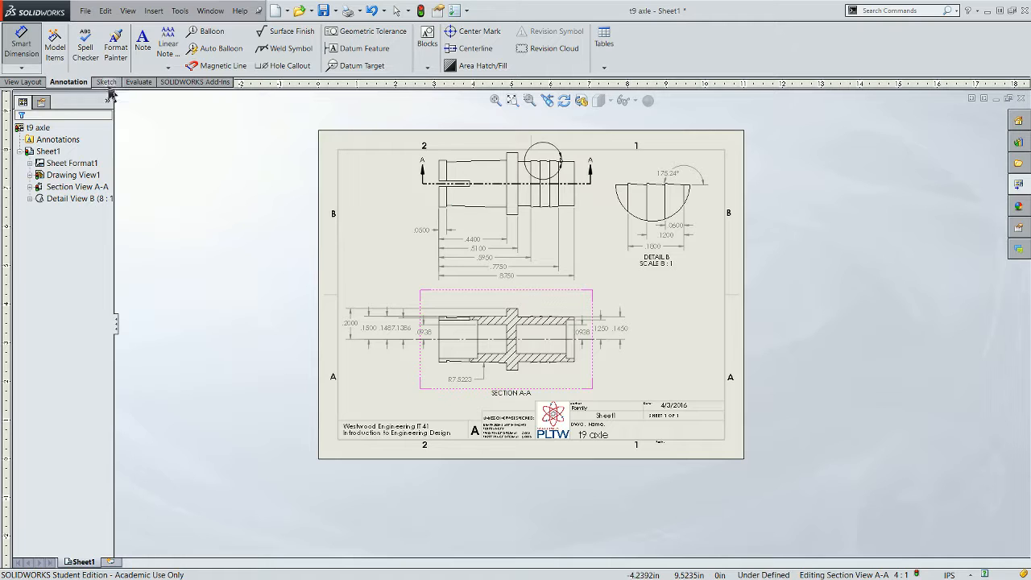
click(23, 58)
click(24, 82)
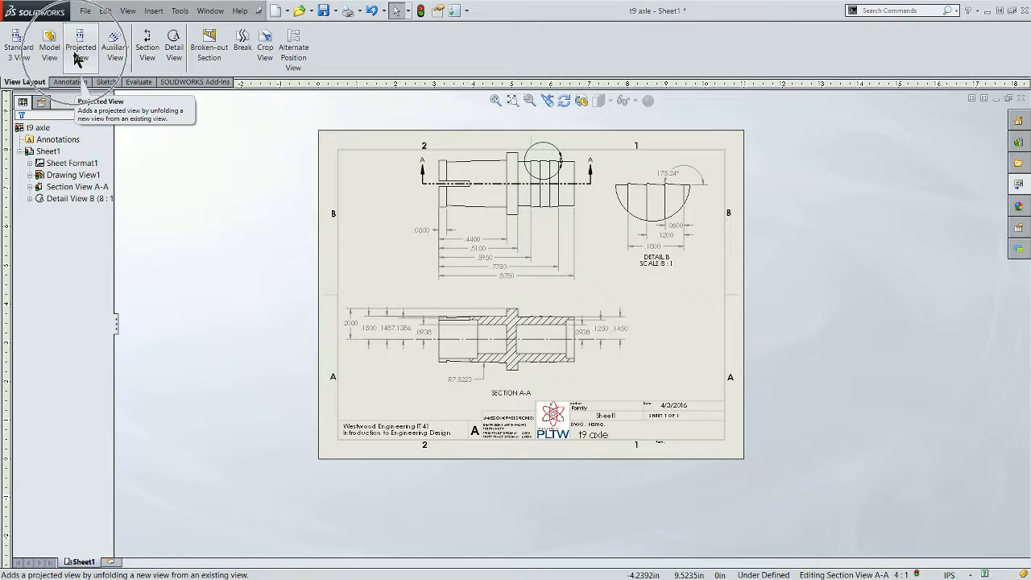
click(78, 63)
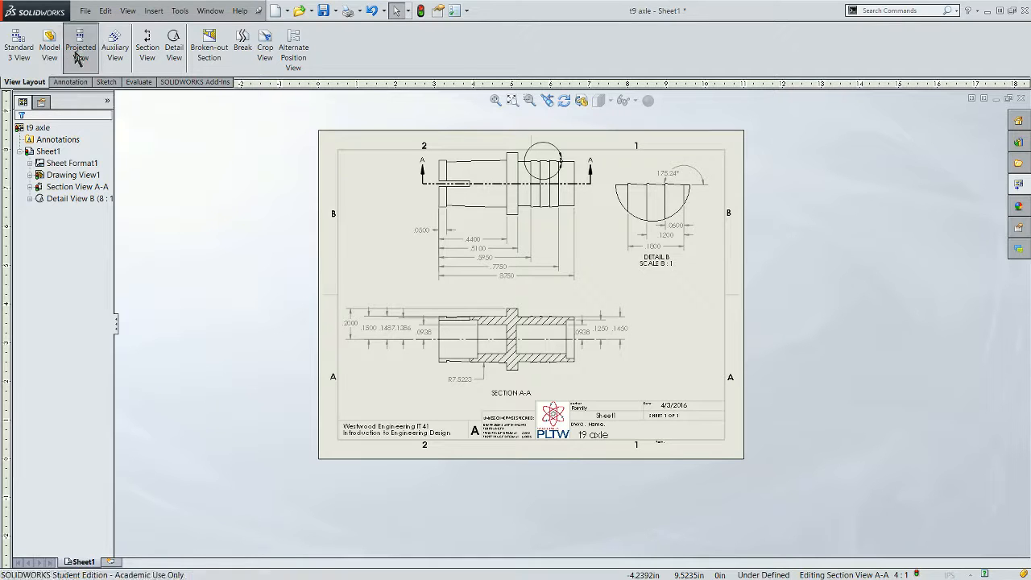
click(442, 212)
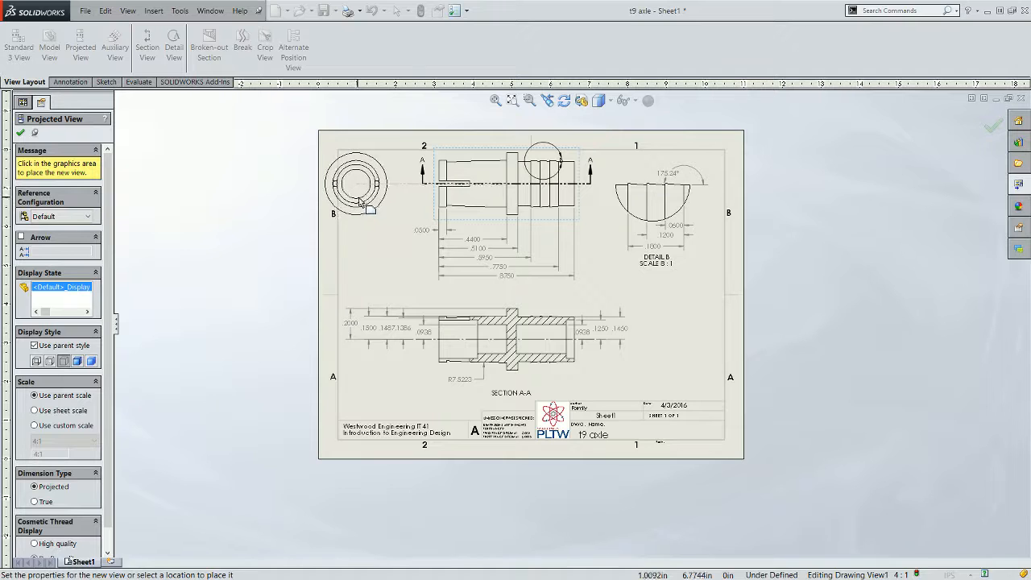
scroll(373, 201, down, 5)
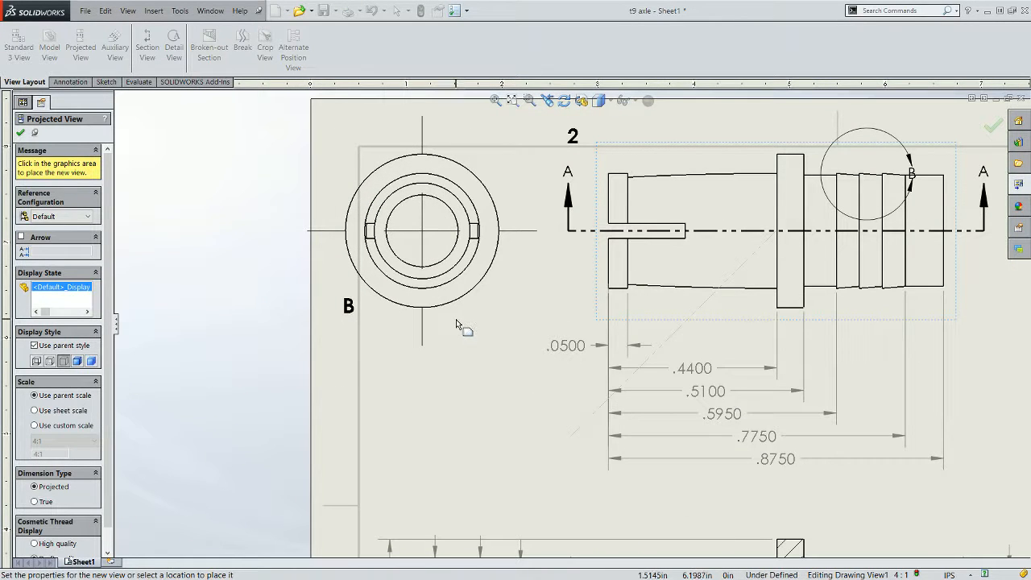
click(456, 319)
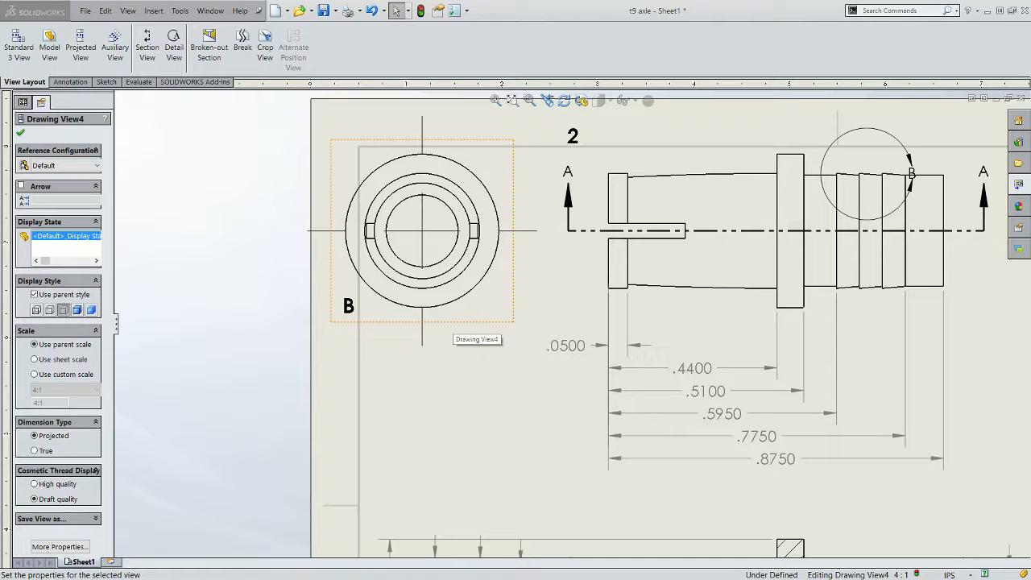
key(Delete)
scroll(462, 282, up, 2)
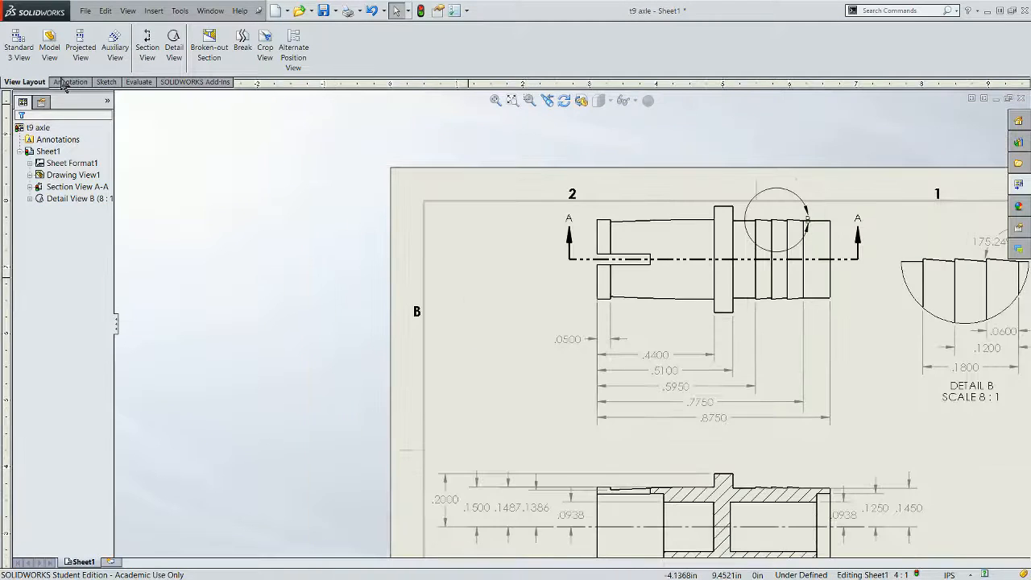
- Dimension the slot's lower edge from the centerline on the front view, then delete that dimension
click(58, 82)
click(22, 47)
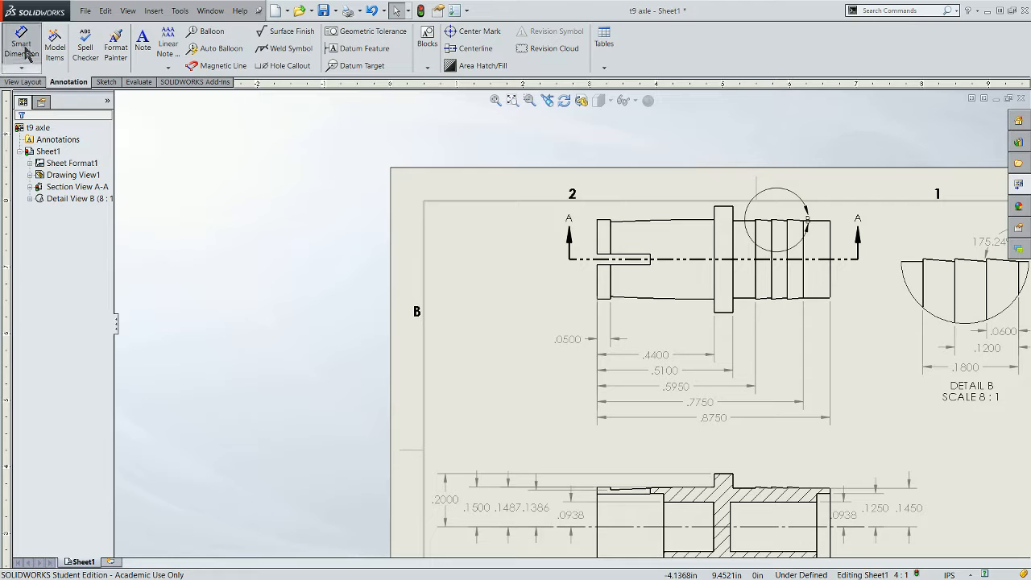
click(603, 294)
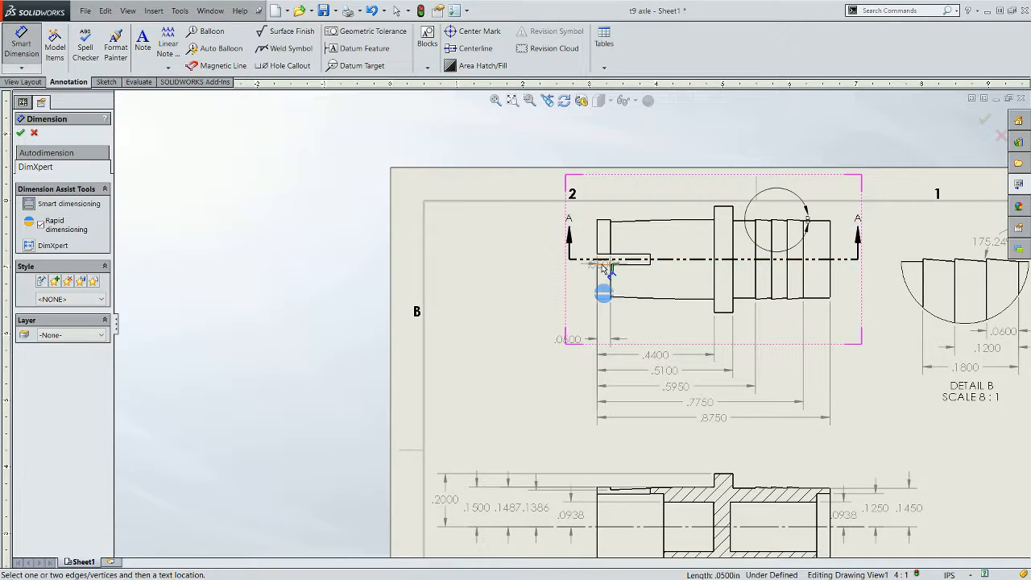
click(602, 264)
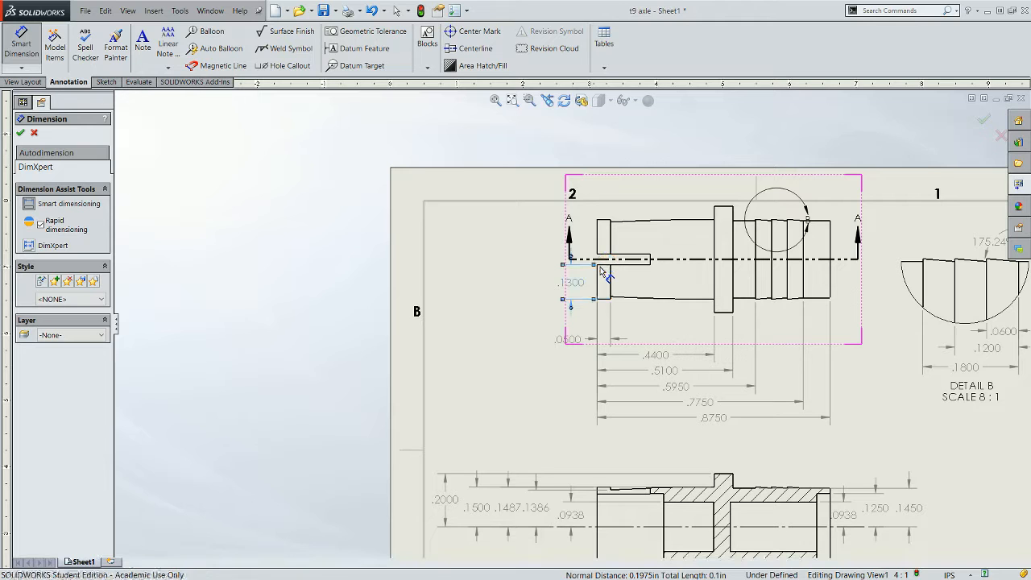
click(578, 284)
scroll(675, 282, down, 1)
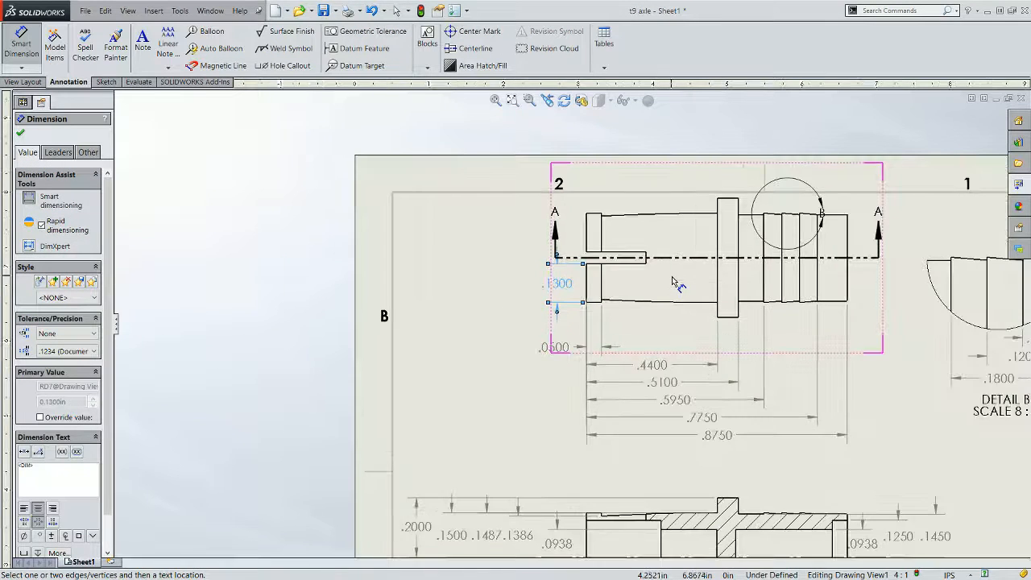
scroll(675, 282, down, 1)
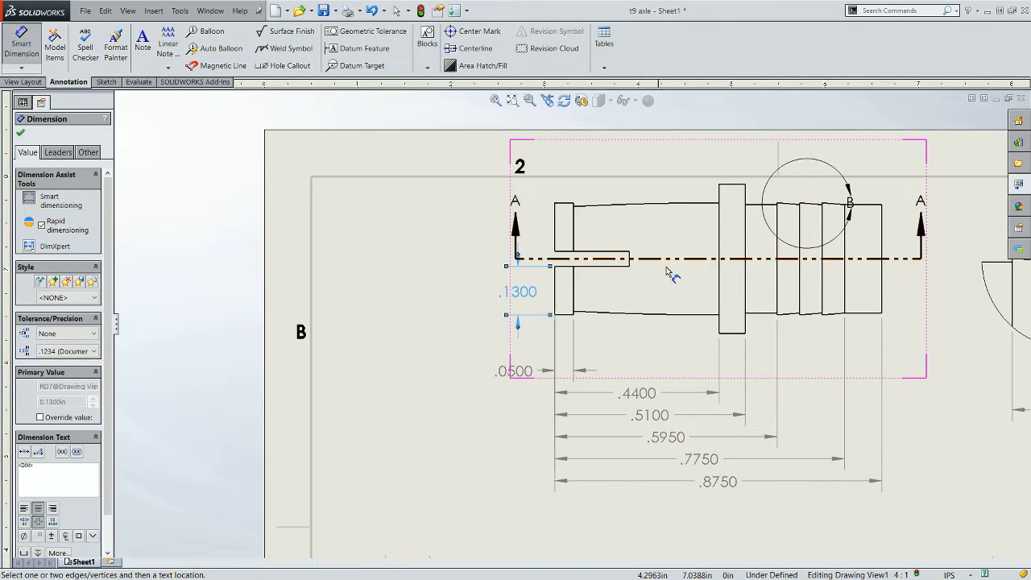
scroll(594, 294, up, 3)
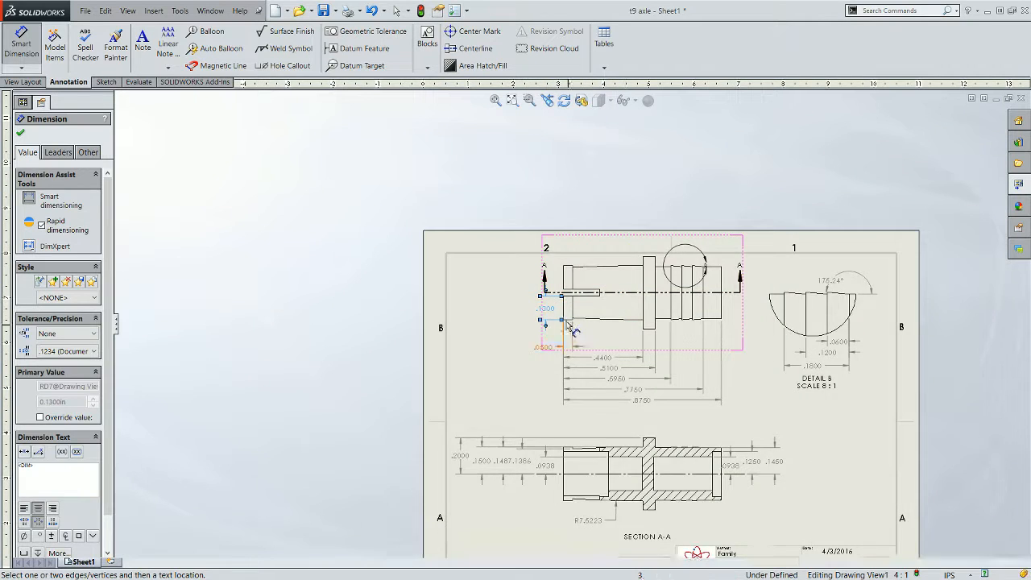
scroll(561, 306, down, 2)
scroll(561, 306, down, 2)
scroll(557, 327, up, 2)
scroll(568, 322, down, 1)
scroll(576, 322, up, 2)
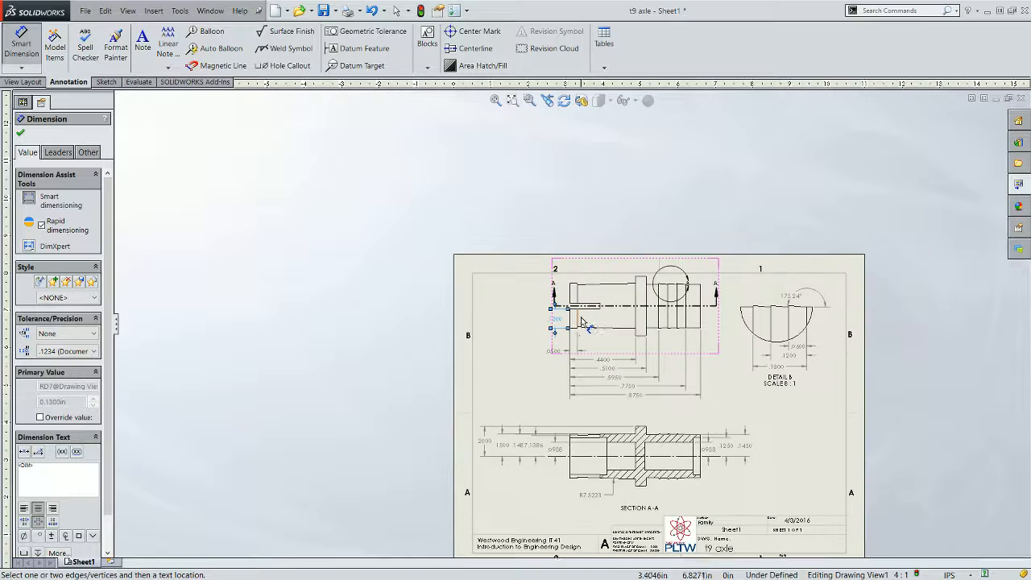
scroll(584, 322, down, 2)
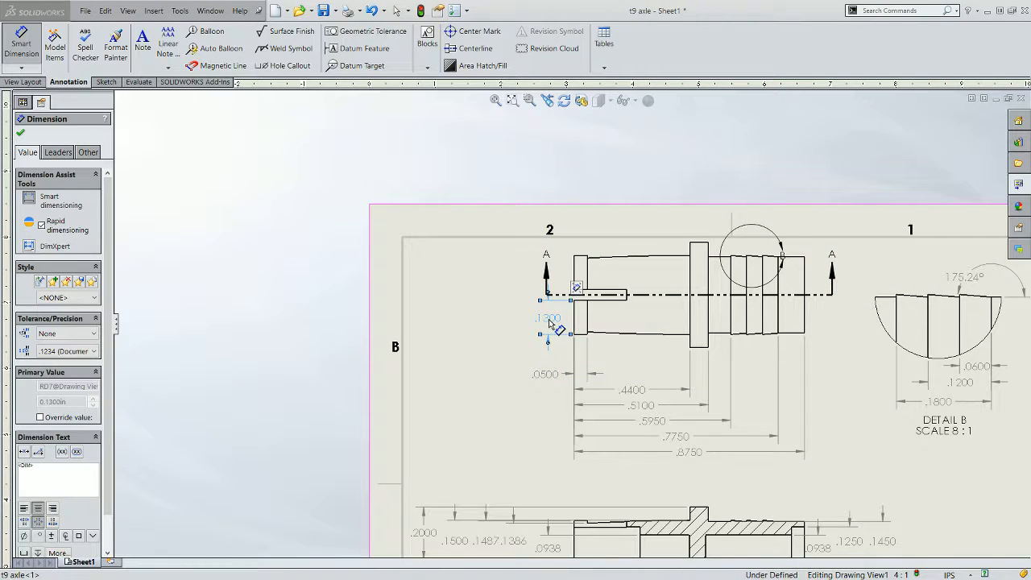
key(Delete)
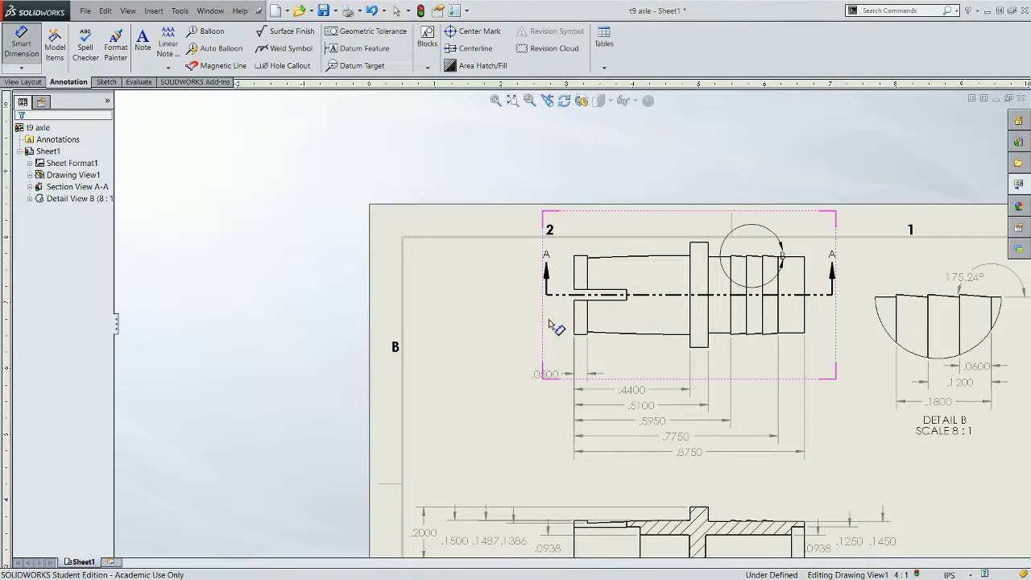
- Create detail view C of the slotted left end of the front view, placing it below Detail B
click(23, 82)
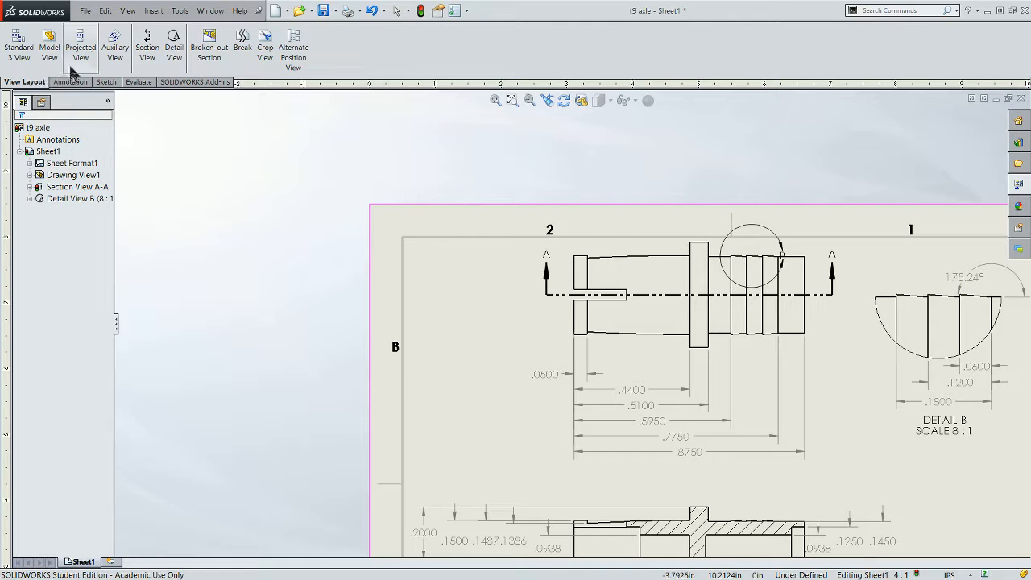
click(174, 46)
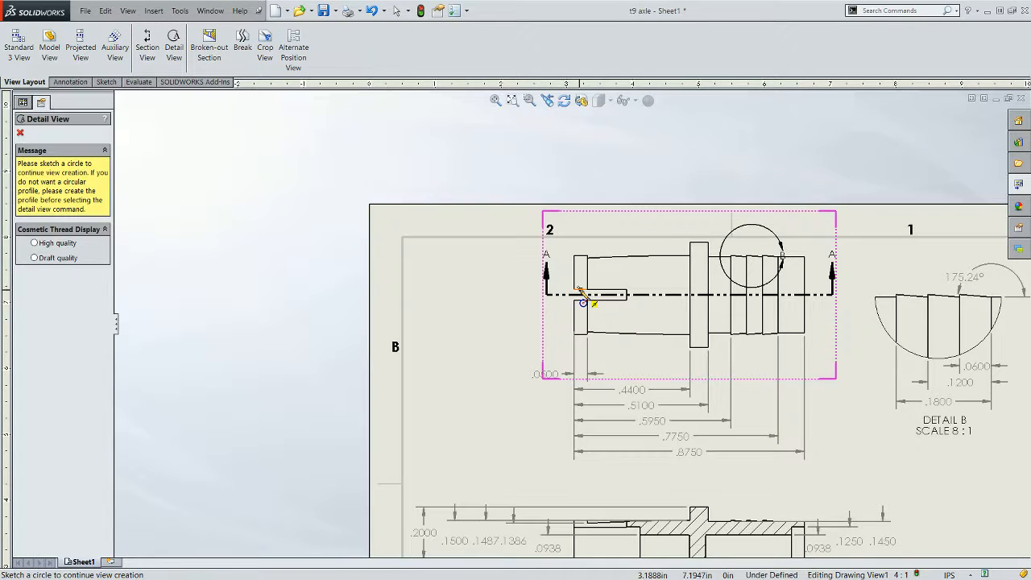
click(579, 295)
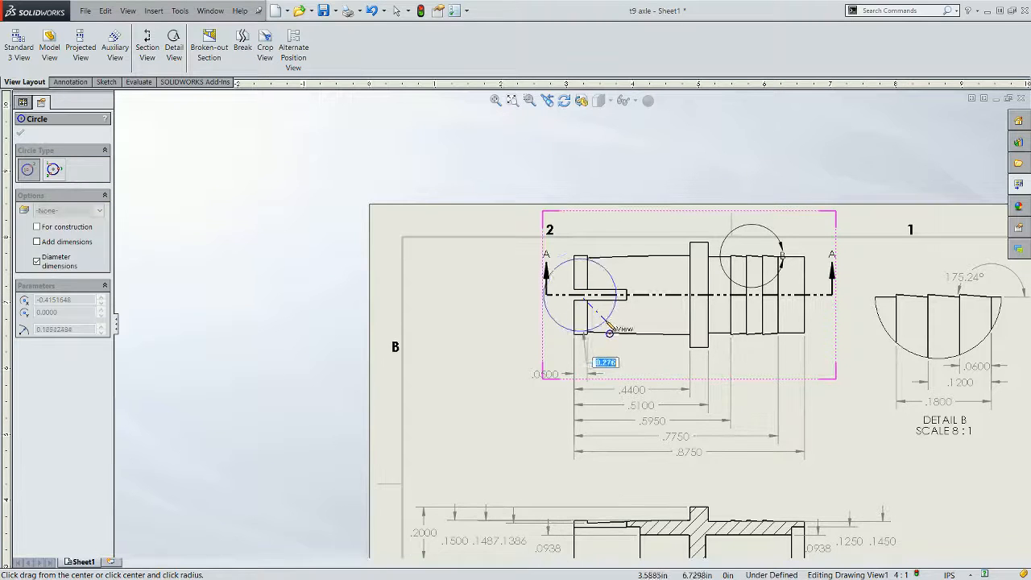
click(615, 344)
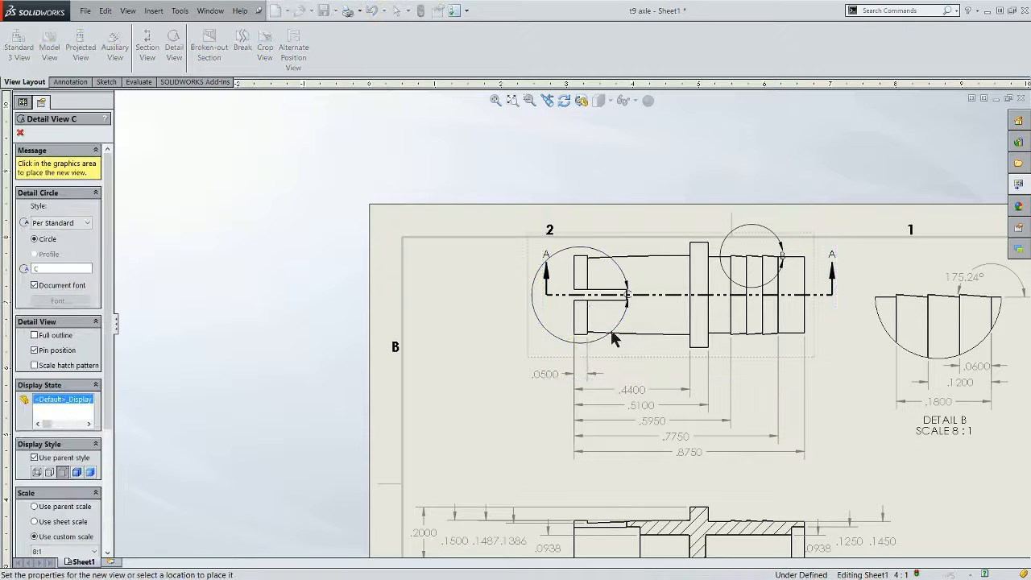
scroll(580, 331, up, 3)
scroll(815, 474, down, 3)
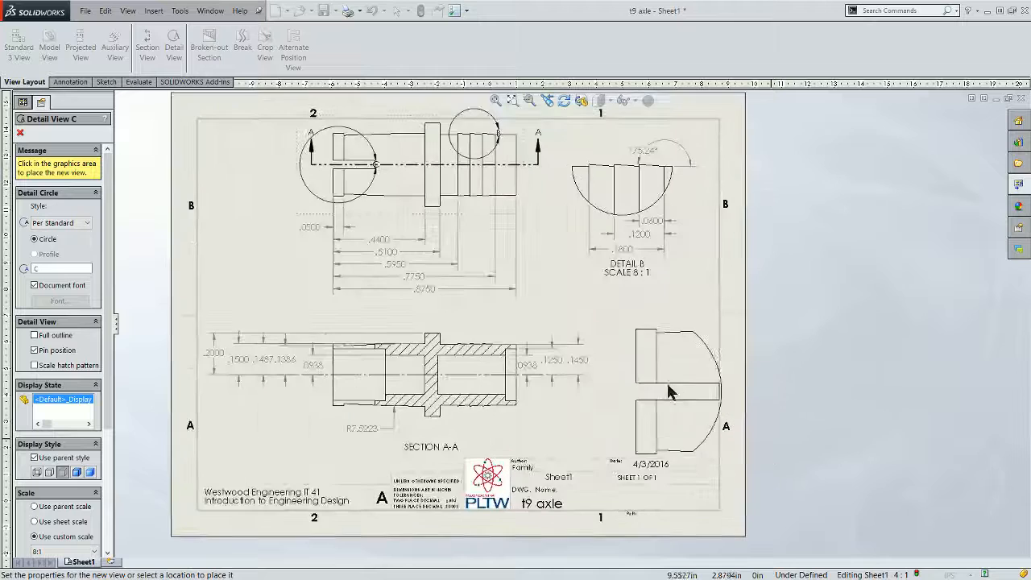
click(665, 378)
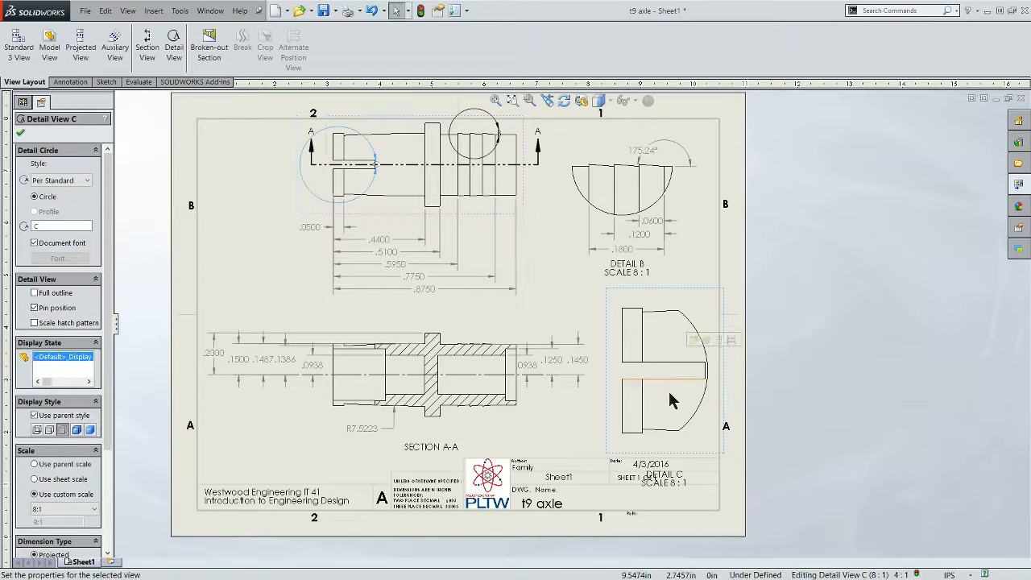
- Move detail view C and the Detail B label so they no longer overlap
drag(664, 443, 663, 427)
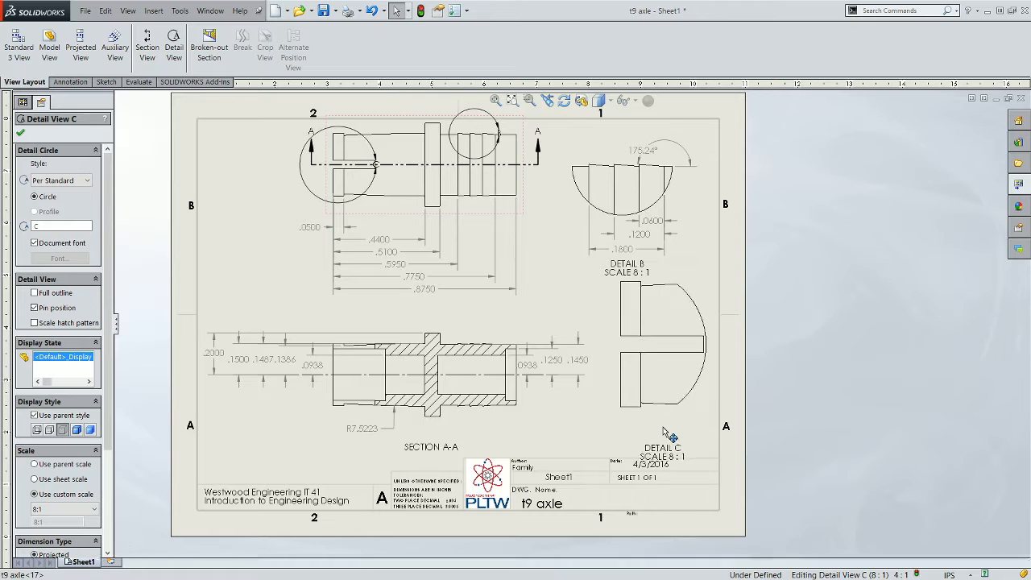
click(587, 254)
mouse_move(573, 227)
mouse_down()
mouse_move(573, 206)
mouse_move(579, 216)
mouse_up()
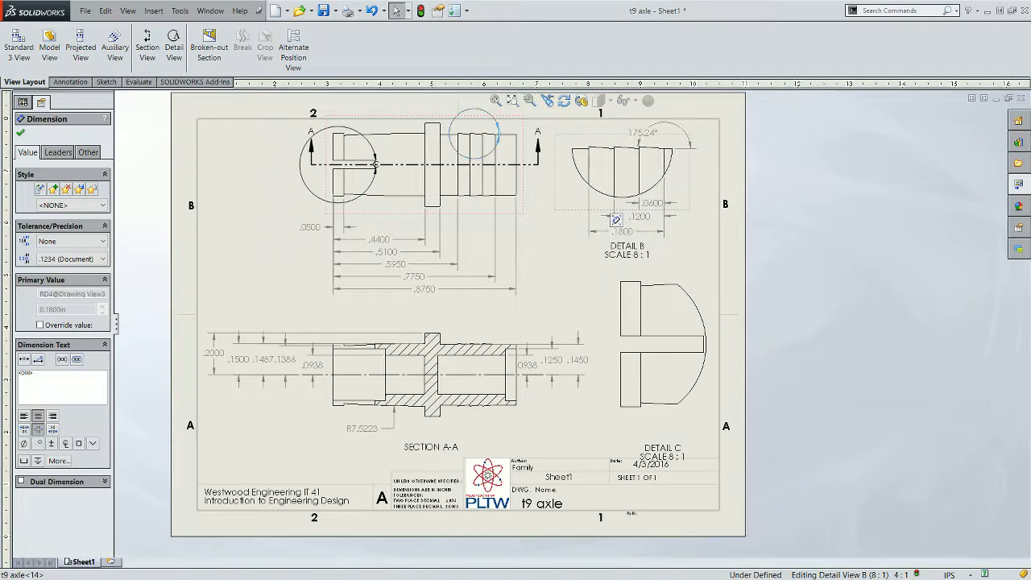
click(497, 303)
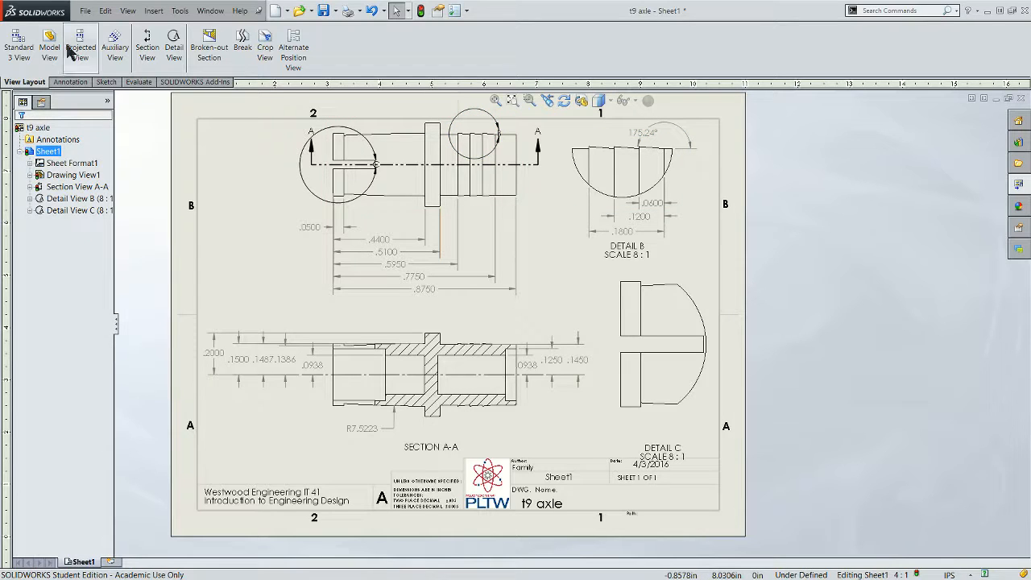
- Add a centerline to detail view C between its top and bottom edges
click(58, 84)
click(21, 41)
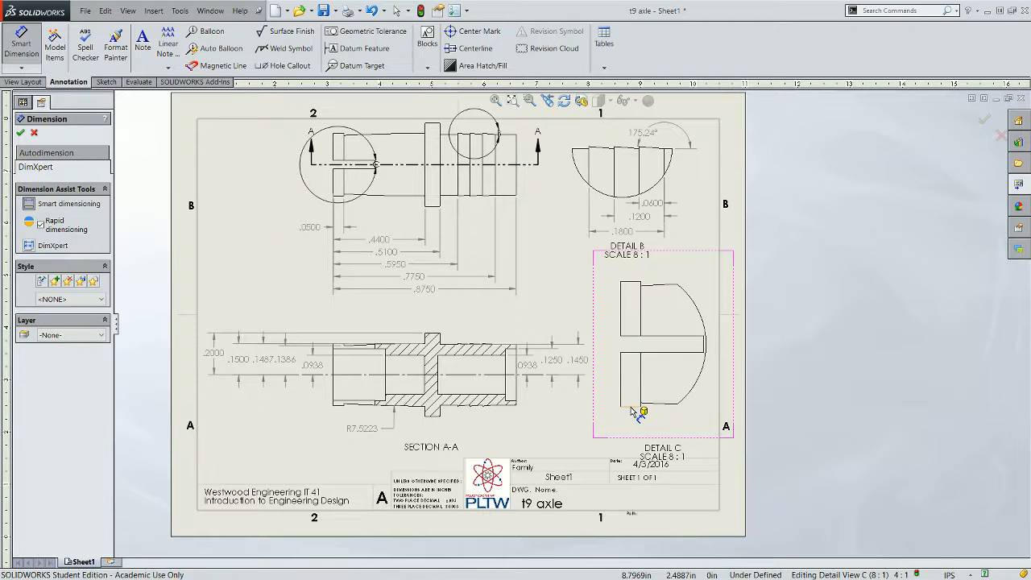
click(471, 48)
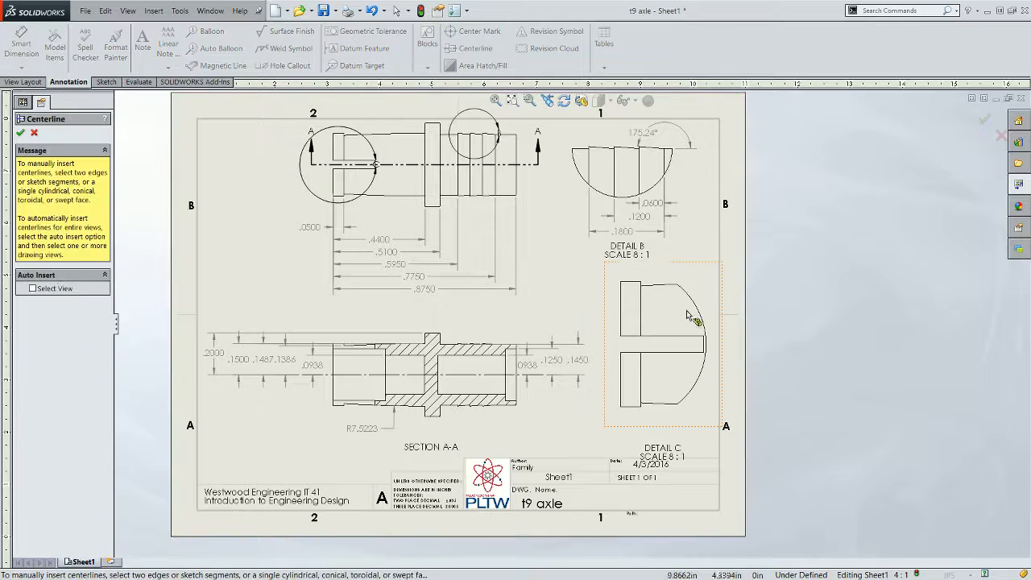
click(635, 284)
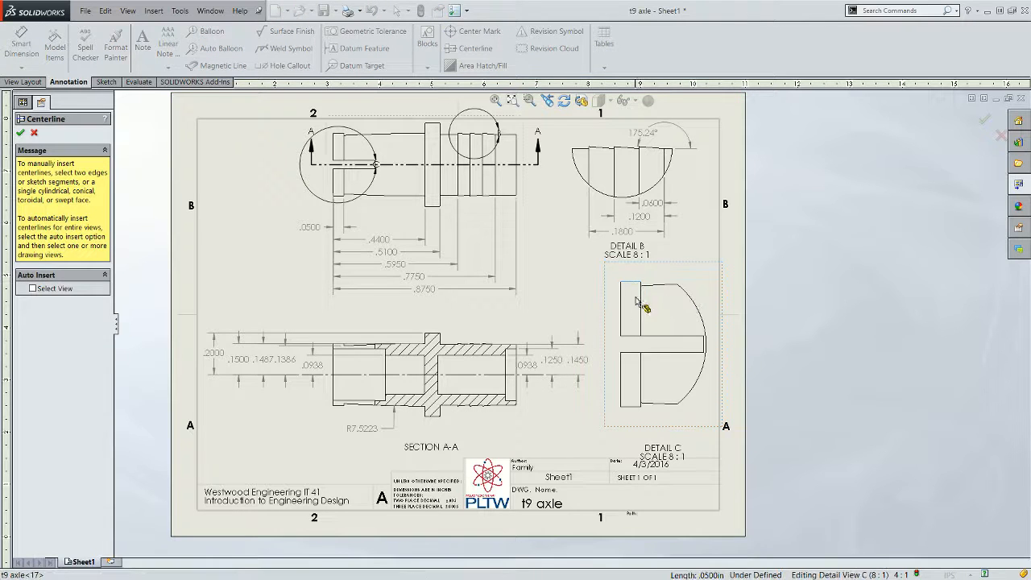
click(635, 406)
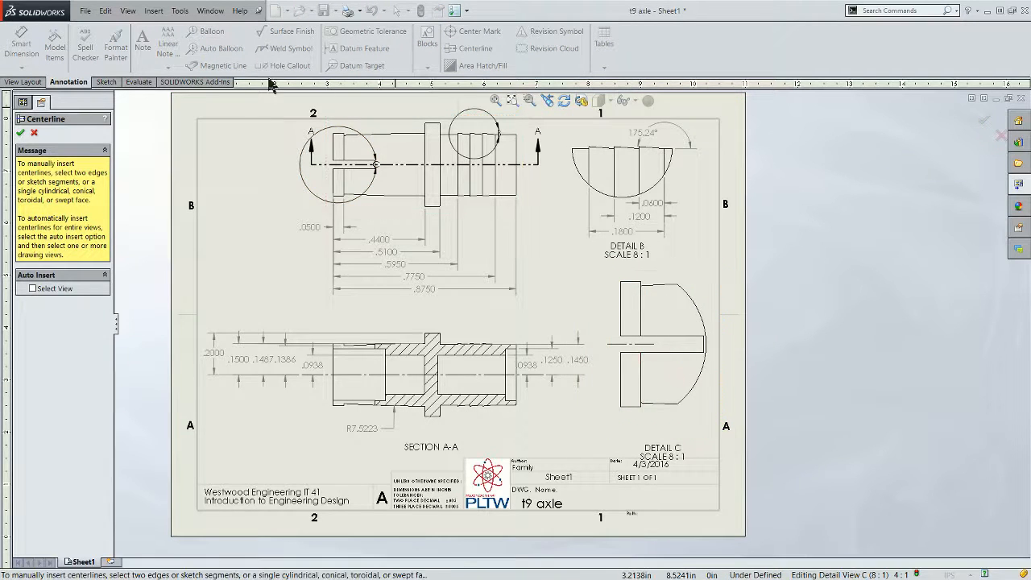
click(20, 132)
- Dimension the slot's edge from the centerline in detail view C
click(22, 44)
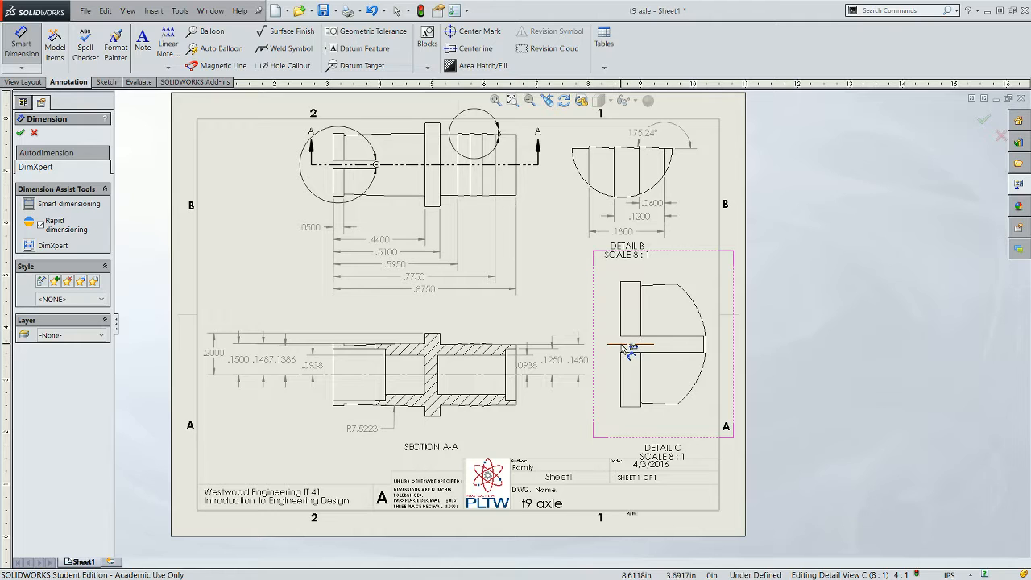
click(627, 344)
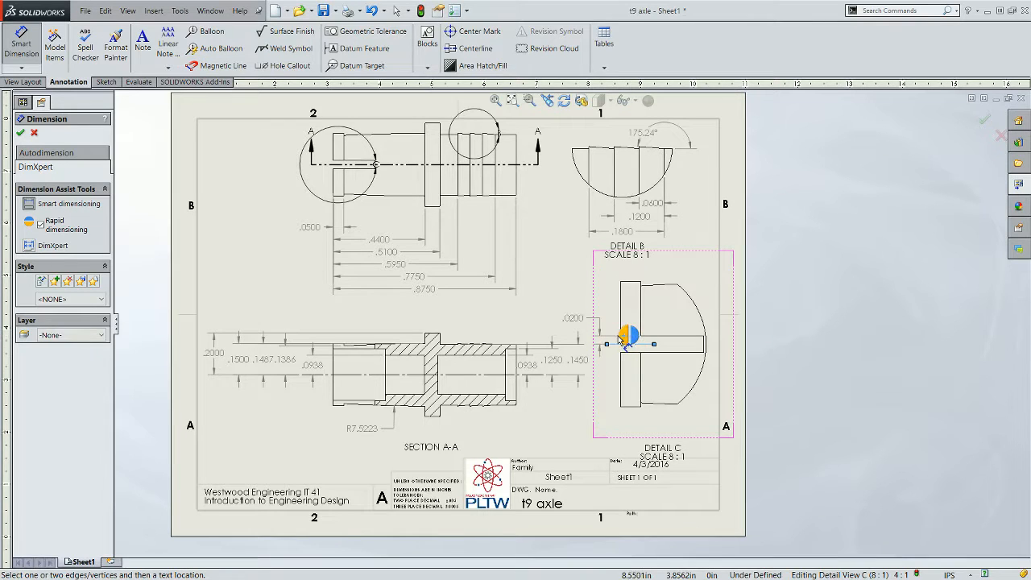
click(627, 337)
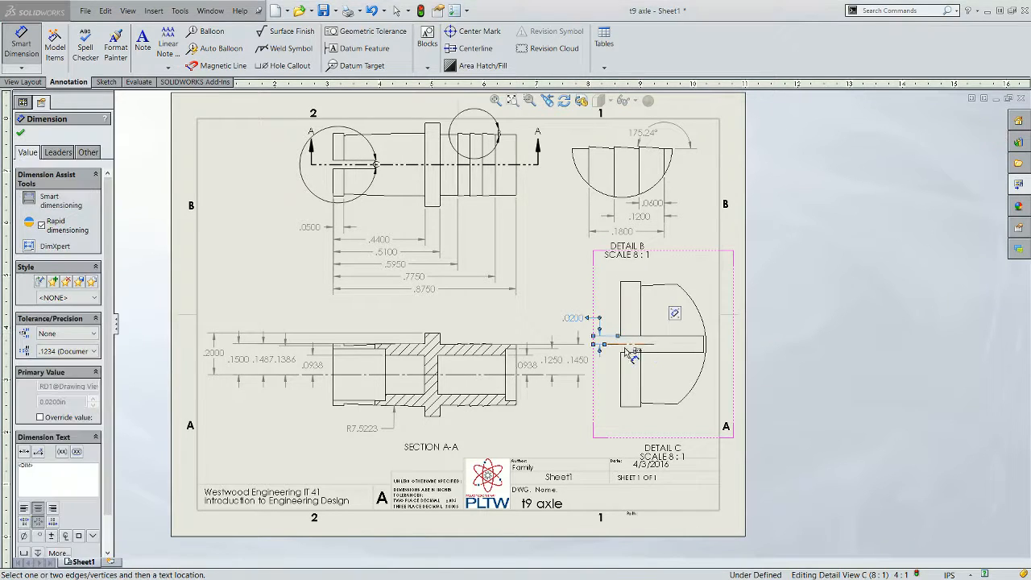
- Dimension the length from the flange face to the rounded end in detail view C, placing it above the view
click(621, 357)
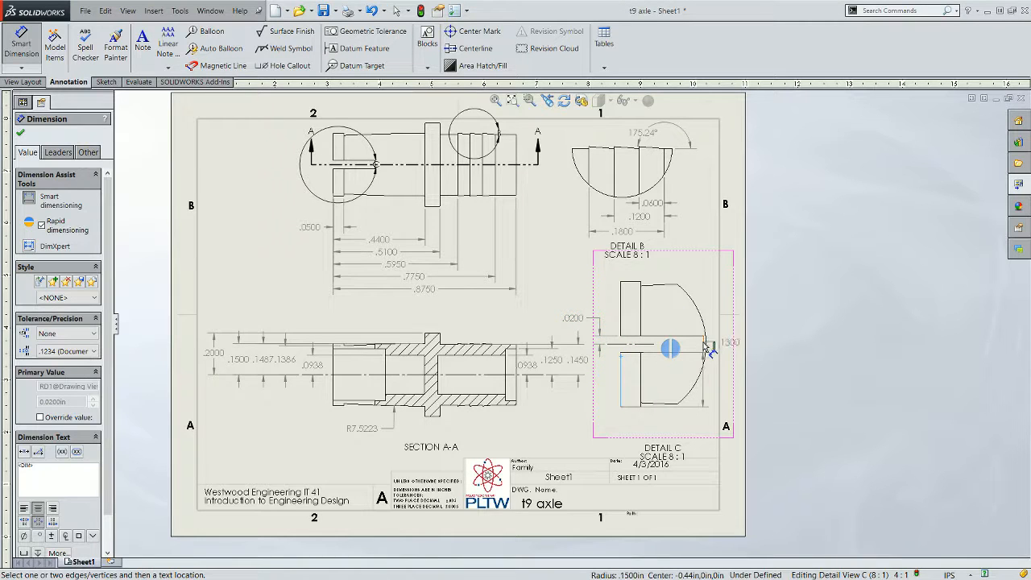
click(709, 348)
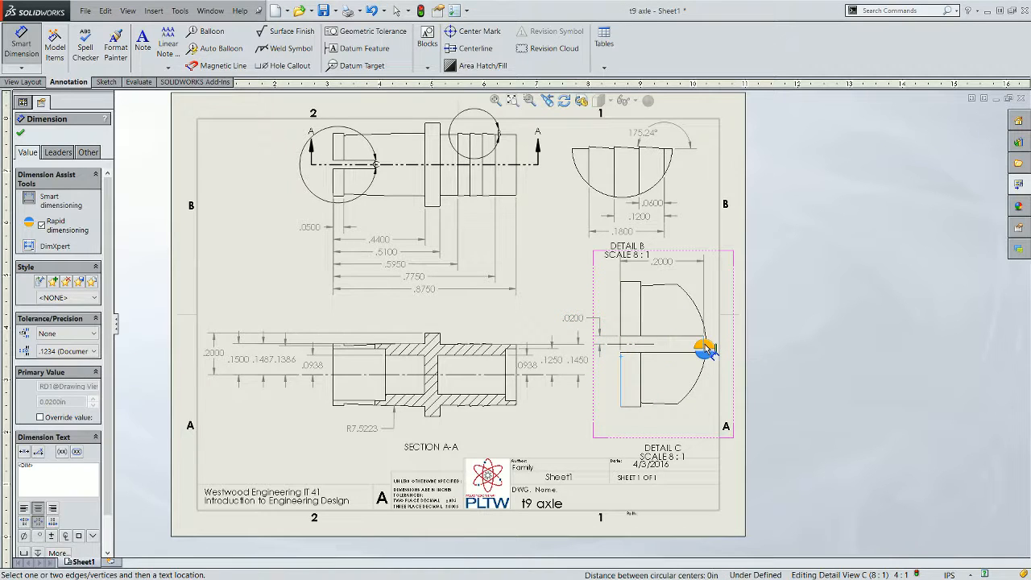
click(665, 272)
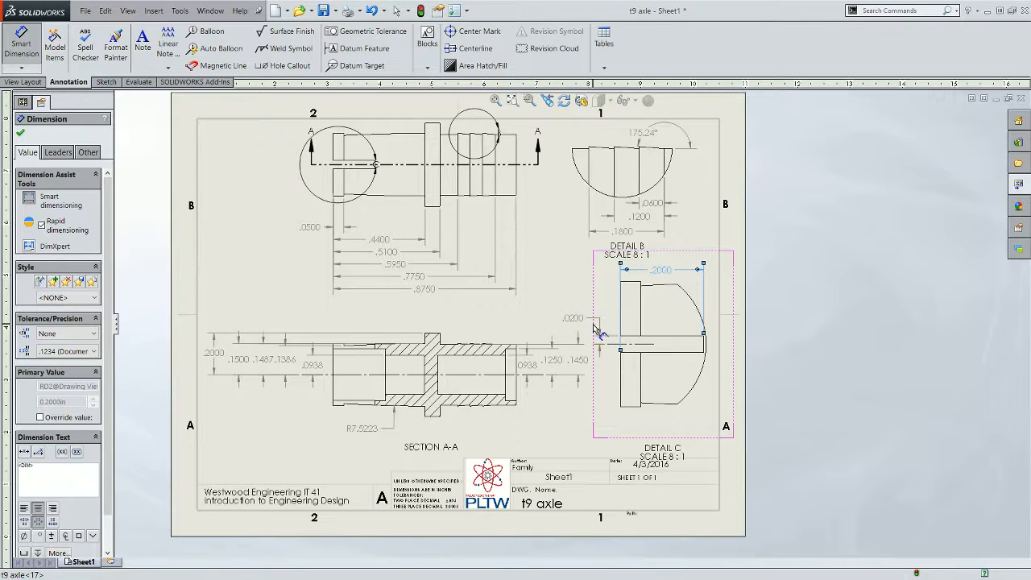
- Move the slot-edge dimension of detail view C upward and exit the Smart Dimension tool
drag(577, 318, 583, 297)
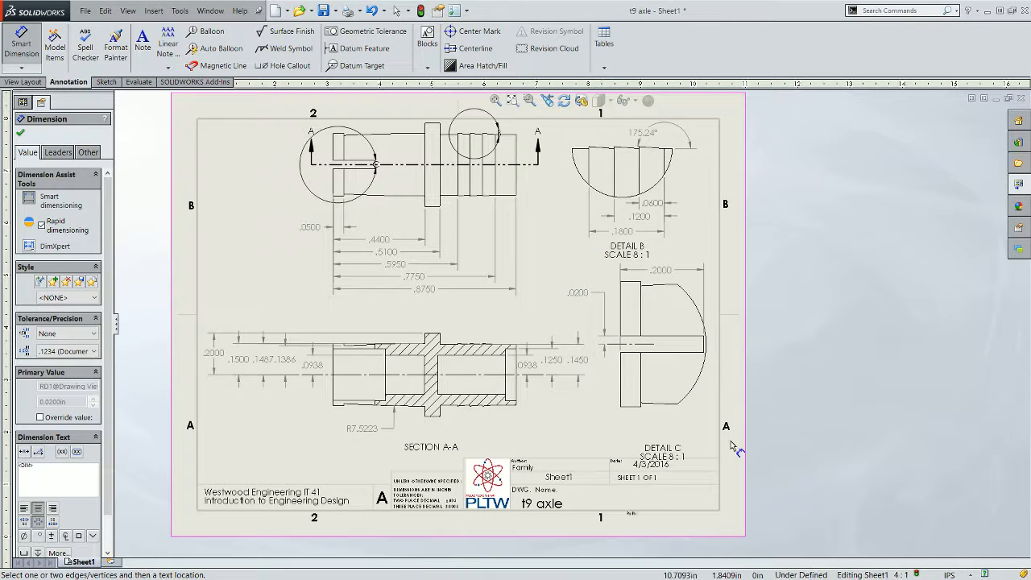
click(654, 346)
click(600, 301)
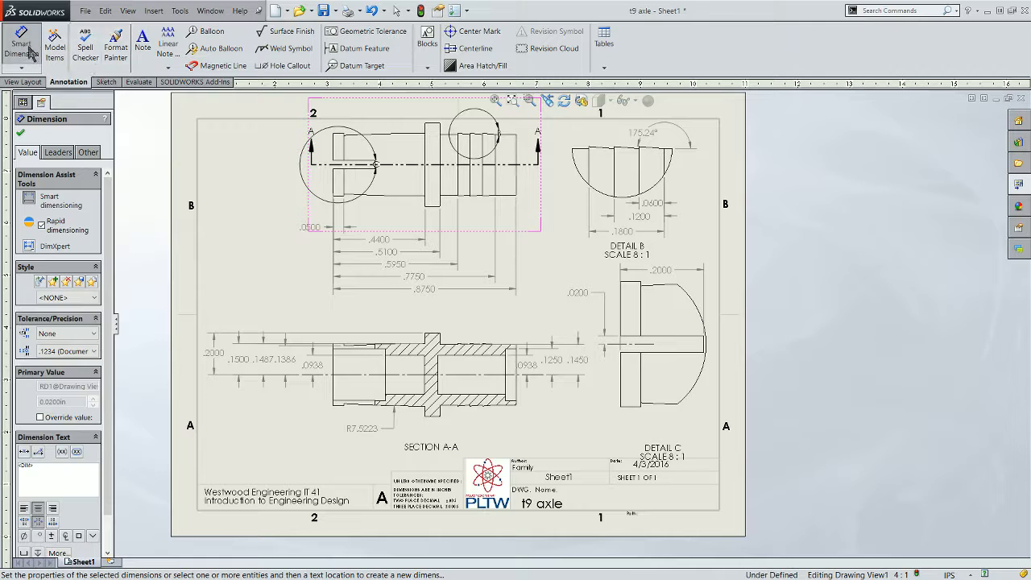
click(29, 52)
- Extend the centerline in detail view C to the right past the rounded end
click(655, 345)
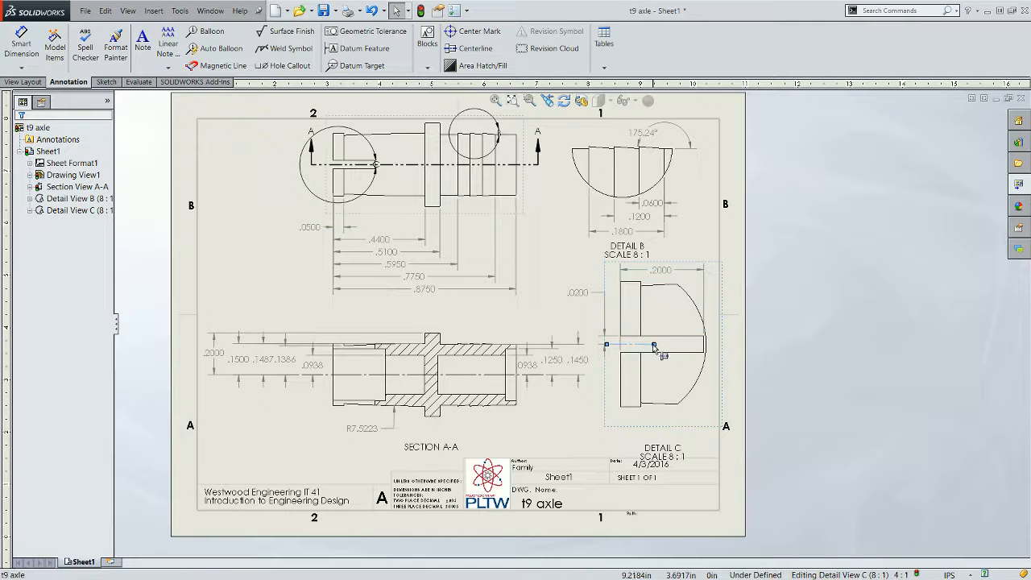
drag(654, 344, 712, 344)
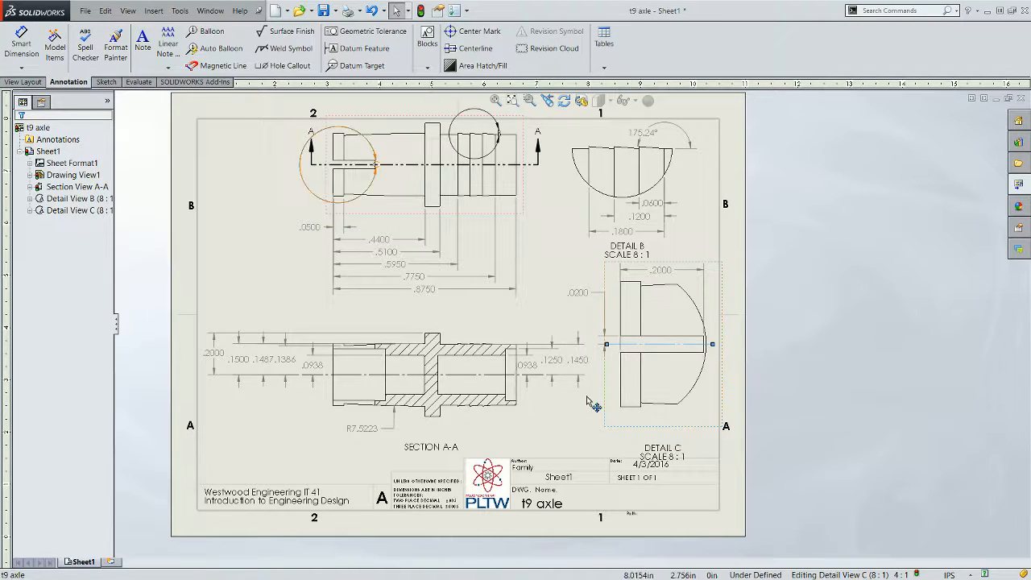
click(582, 427)
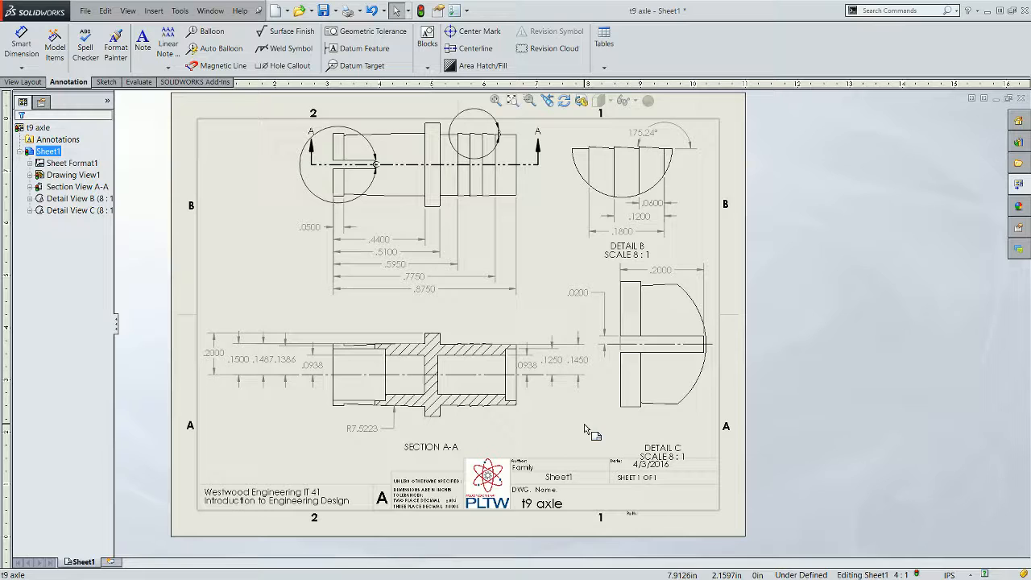
- Move section view A-A slightly downward on the sheet
click(407, 427)
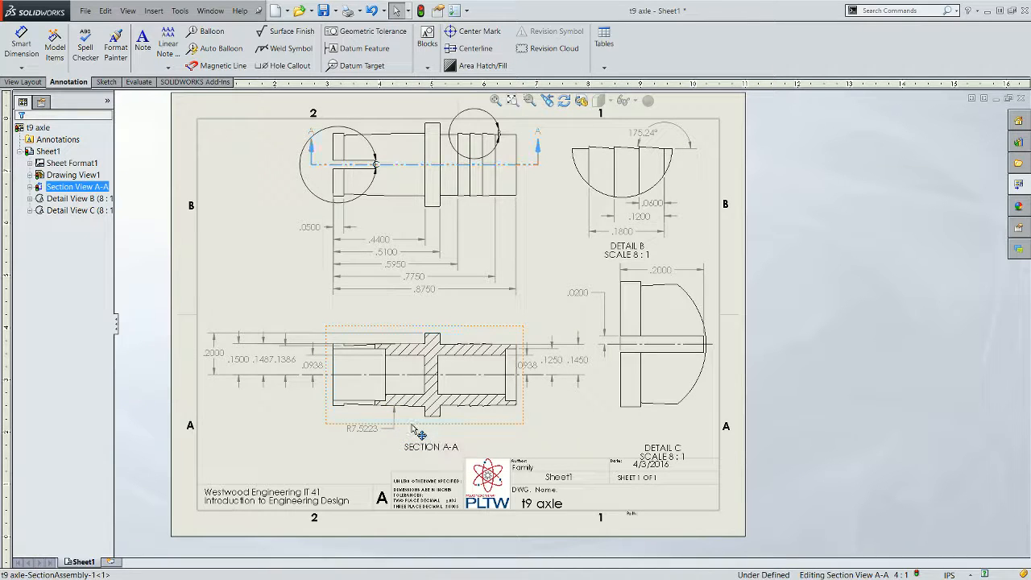
drag(409, 427, 407, 435)
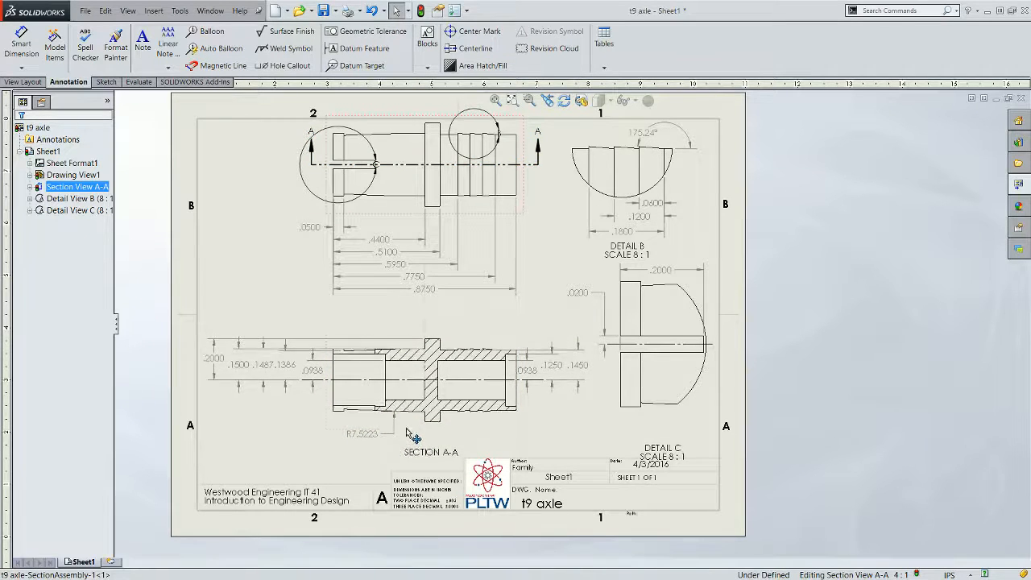